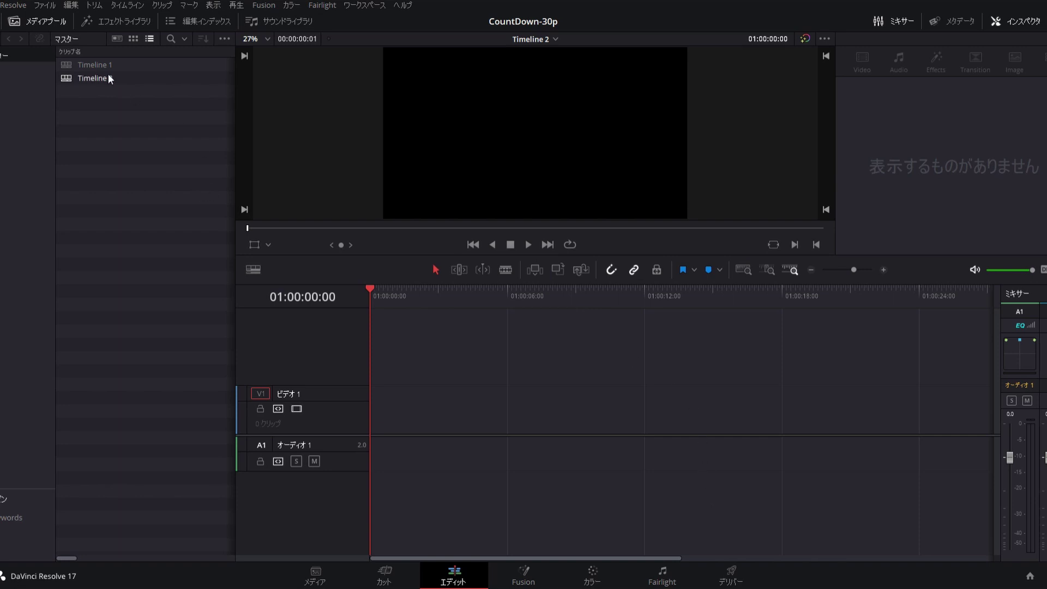
- Drop a Fusion Composition clip onto V1 of Timeline 2, open it in Fusion, and select MediaOut1
{"action": "left_click", "coordinate": [126, 22]}
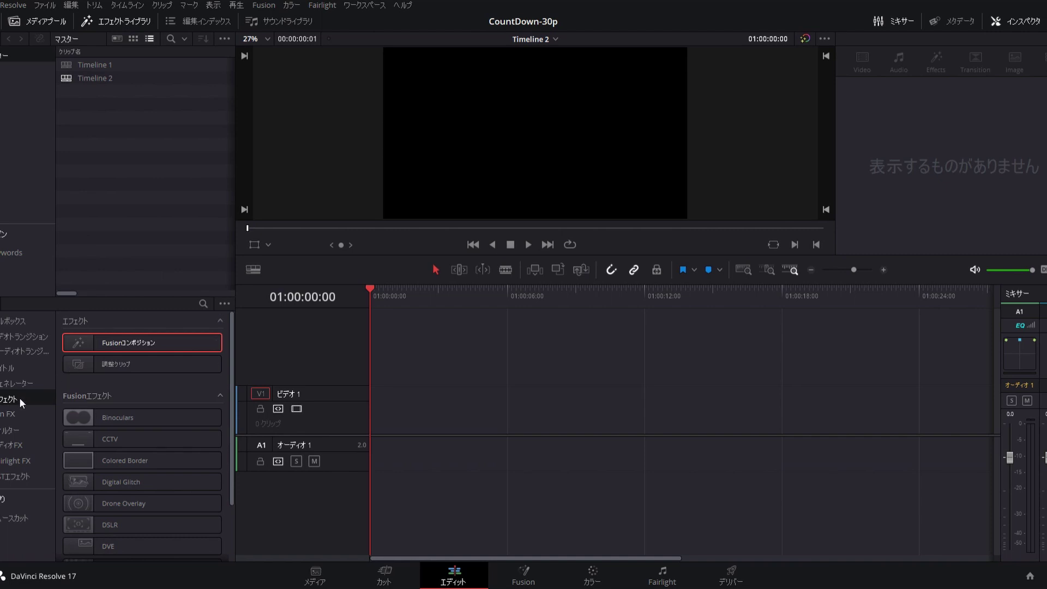
{"action": "mouse_move", "coordinate": [104, 342]}
{"action": "left_mouse_down"}
{"action": "mouse_move", "coordinate": [447, 418]}
{"action": "mouse_move", "coordinate": [421, 414]}
{"action": "left_mouse_up"}
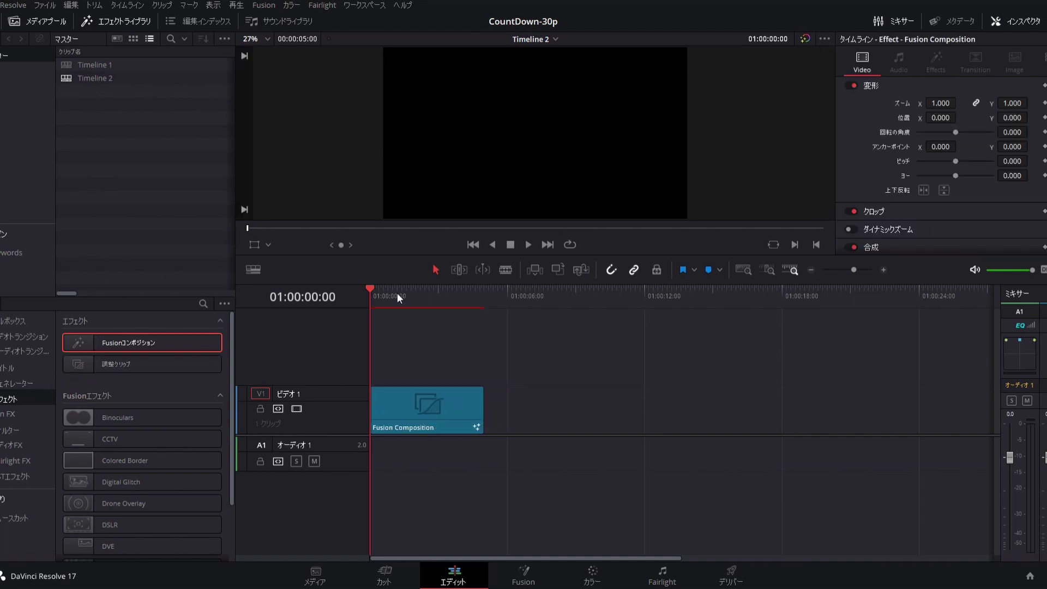
{"action": "left_click", "coordinate": [526, 573]}
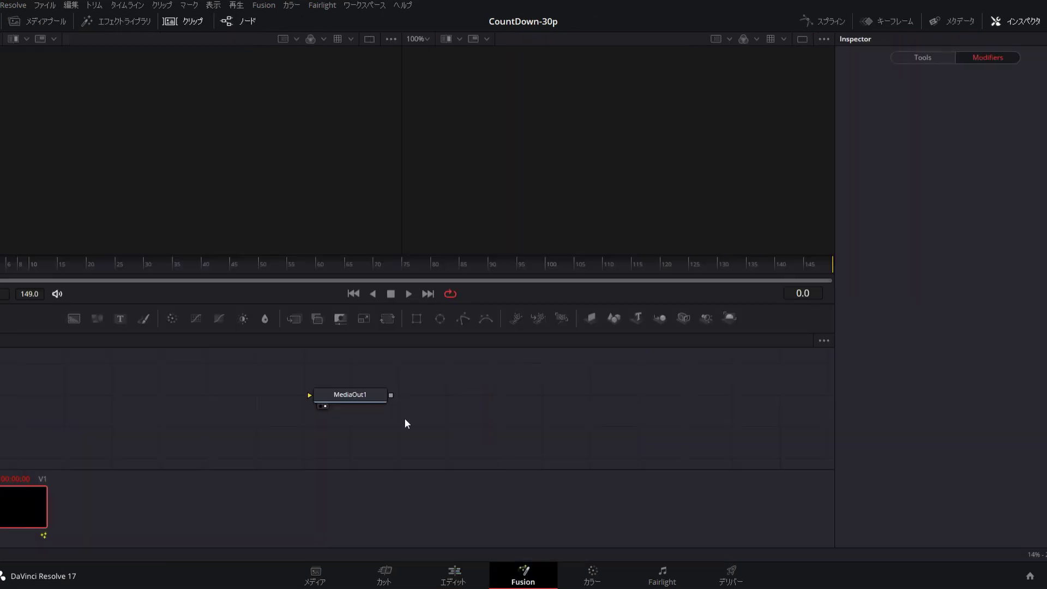
{"action": "left_click", "coordinate": [502, 394]}
- Add a Text node to the composition via the Shift+Space tool search
{"action": "left_click", "coordinate": [239, 410]}
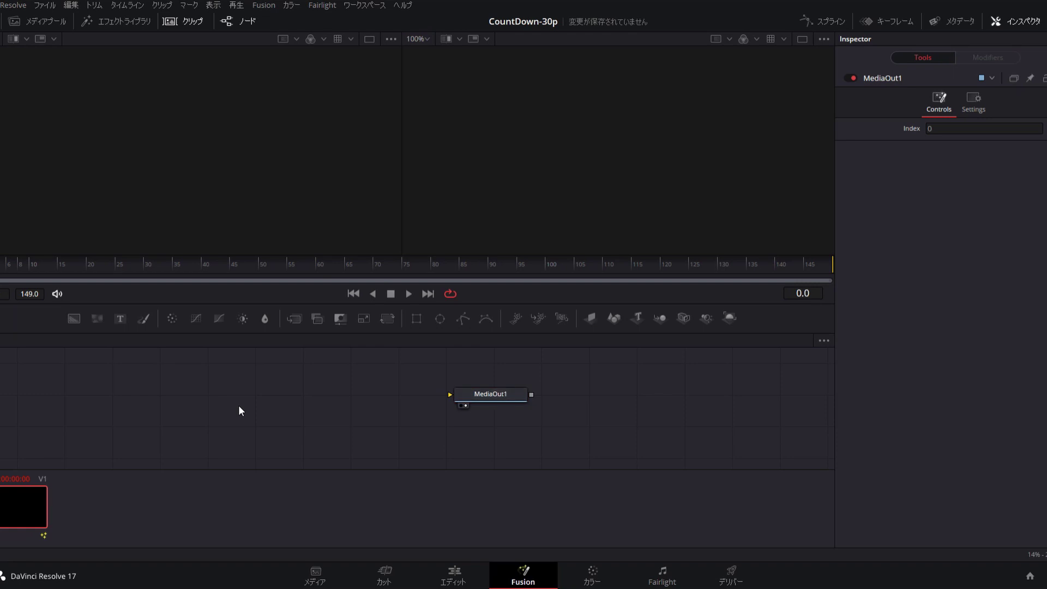
{"action": "key", "text": "shift+space"}
{"action": "type", "text": "text"}
{"action": "key", "text": "Return"}
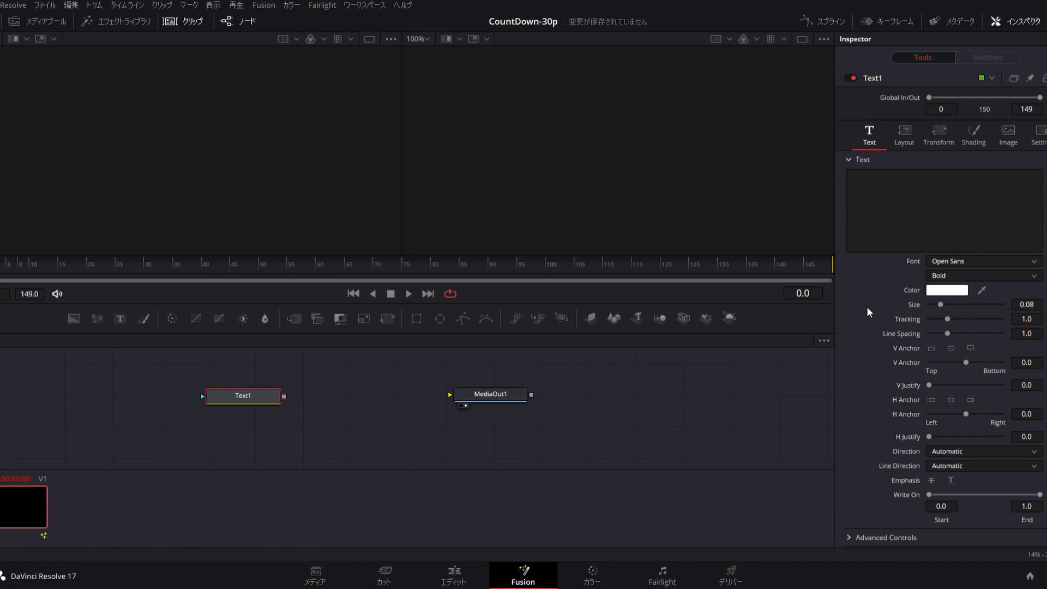
- Paste a TextTimer modifier onto Text1's text and show Text1 in the left viewer
{"action": "type", "text": "00:01:00"}
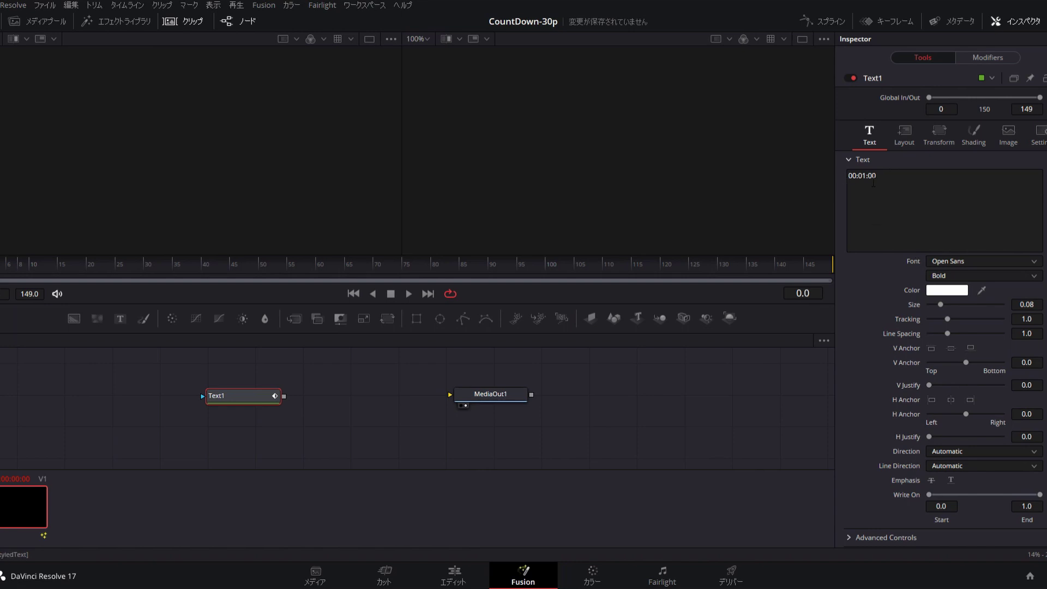
{"action": "left_click", "coordinate": [874, 178]}
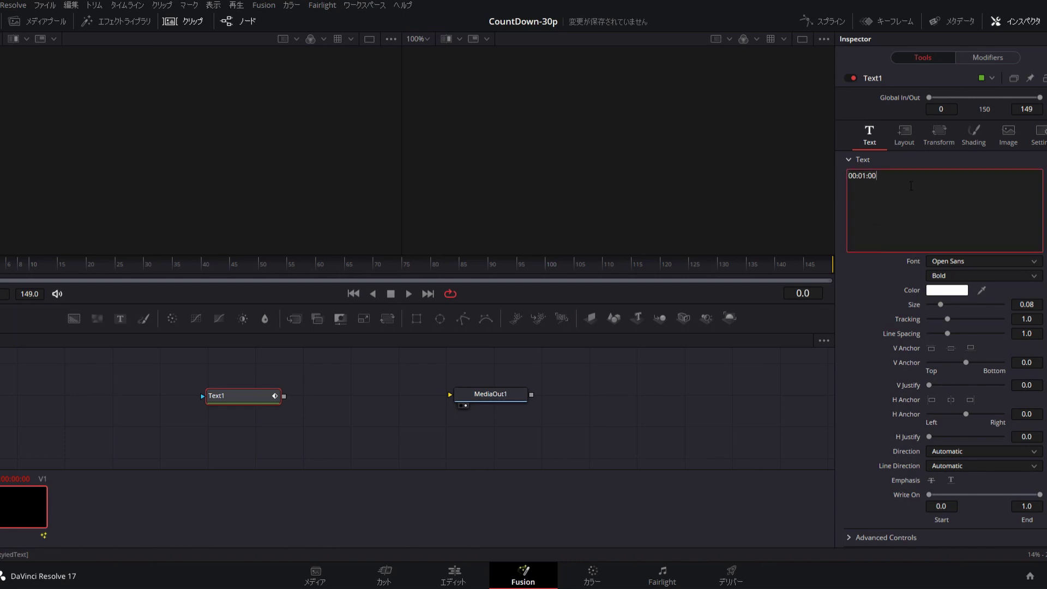
{"action": "left_click", "coordinate": [258, 395]}
{"action": "key", "text": "1"}
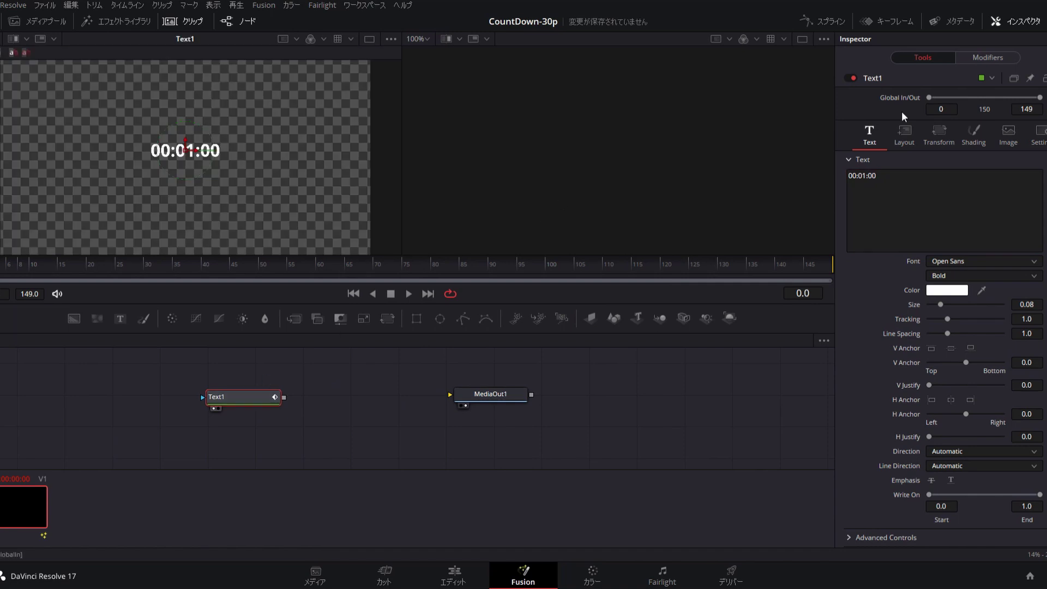
- Switch the TextTimer mode to Timer and uncheck Hrs and Mins, leaving only Secs
{"action": "left_click", "coordinate": [981, 55]}
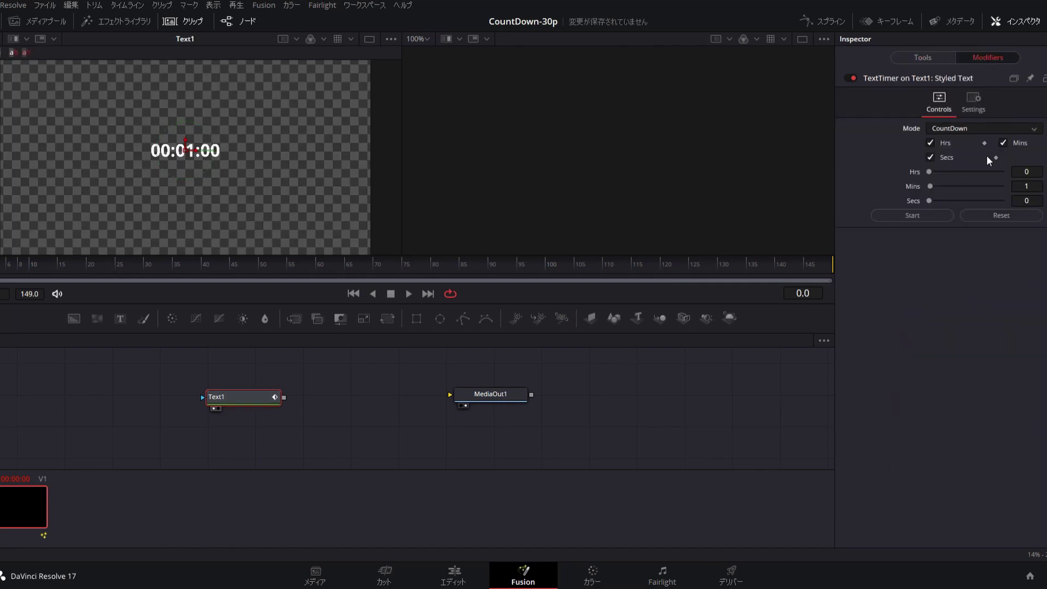
{"action": "key", "text": "Up"}
{"action": "left_click", "coordinate": [940, 145]}
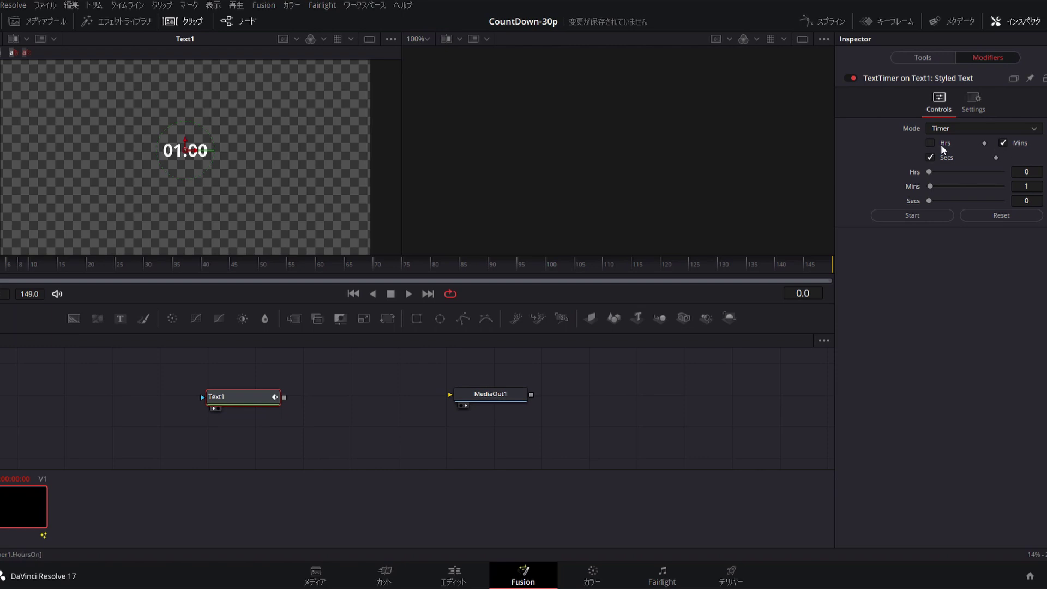
{"action": "left_click", "coordinate": [1005, 143]}
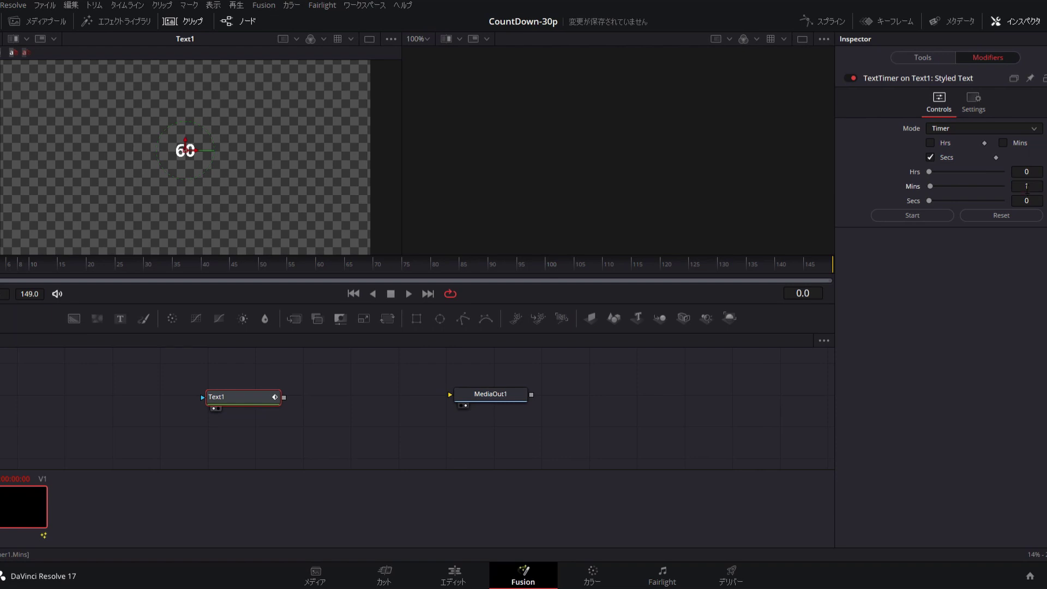
- Set the TextTimer's minutes to 0 so the counter reads 00
{"action": "key", "text": "BackSpace"}
{"action": "type", "text": "0"}
{"action": "key", "text": "Return"}
- Add an expression to the seconds value, then go to the Edit page with the playhead at the clip's end
{"action": "key", "text": "equal"}
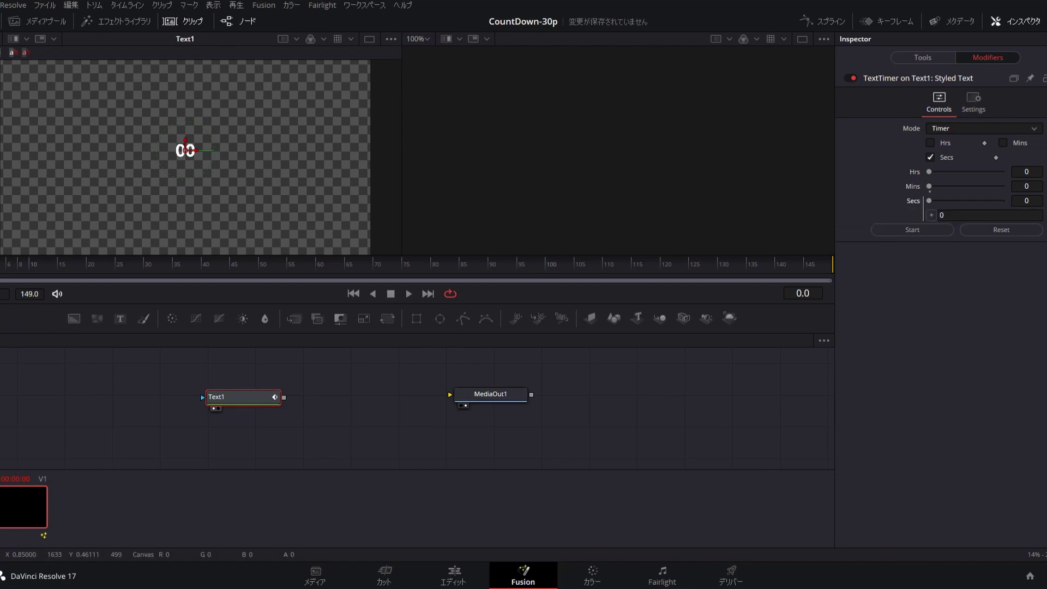
{"action": "left_click", "coordinate": [886, 216]}
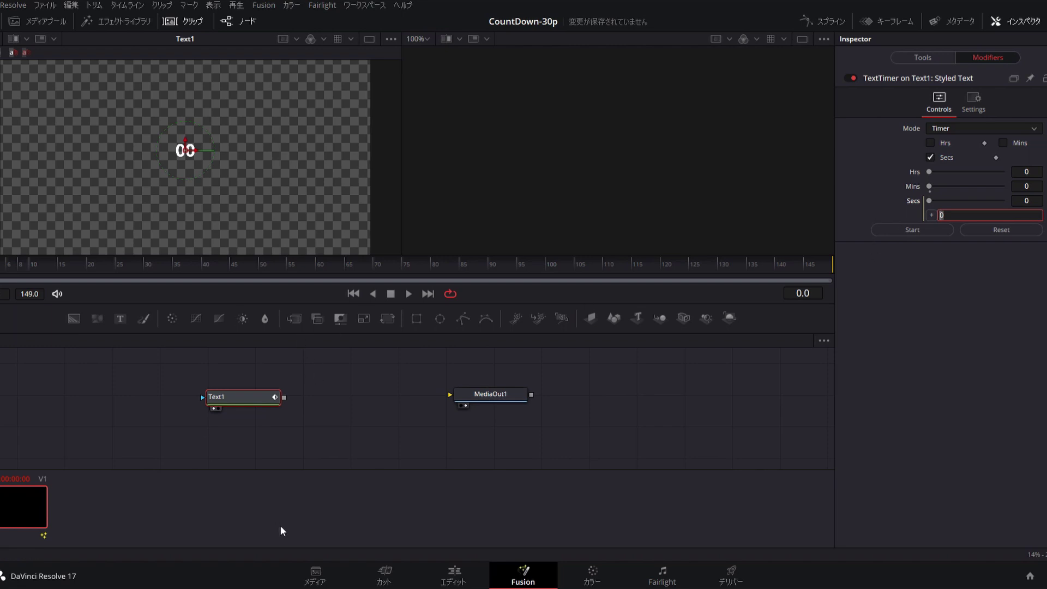
{"action": "key", "text": "shift+4"}
{"action": "left_click", "coordinate": [480, 297]}
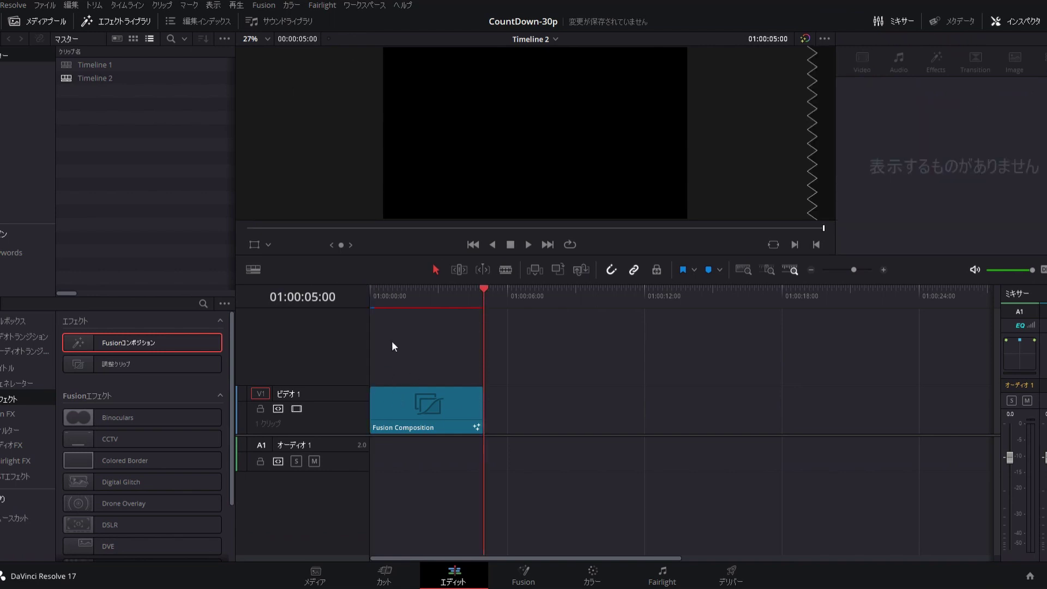
- Scrub the Fusion Composition clip to confirm its five-second length, then return to the Fusion page
{"action": "left_click_drag", "start_coordinate": [440, 300], "coordinate": [386, 293]}
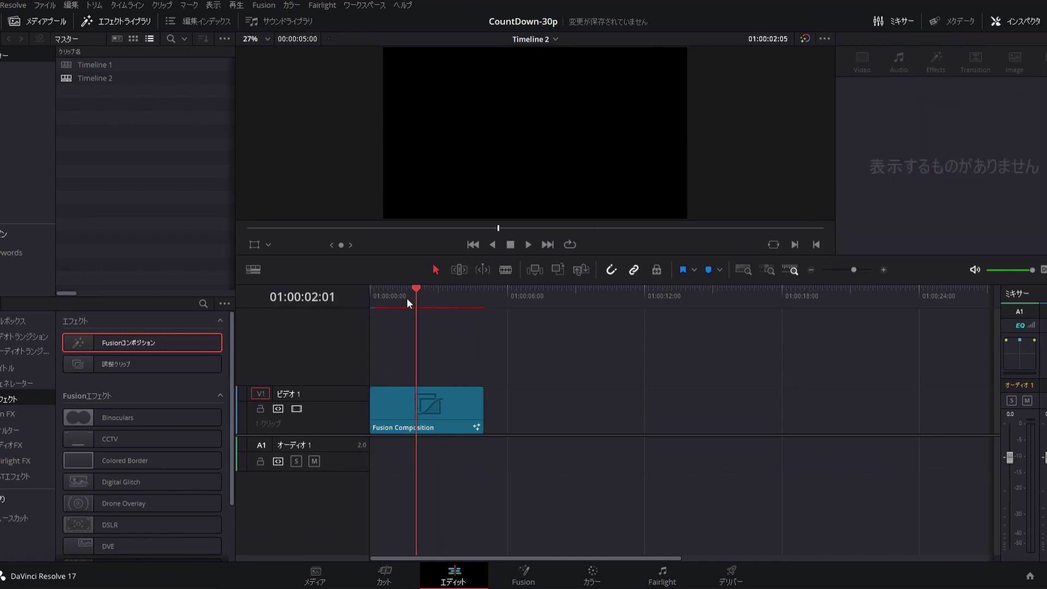
{"action": "left_click", "coordinate": [480, 297]}
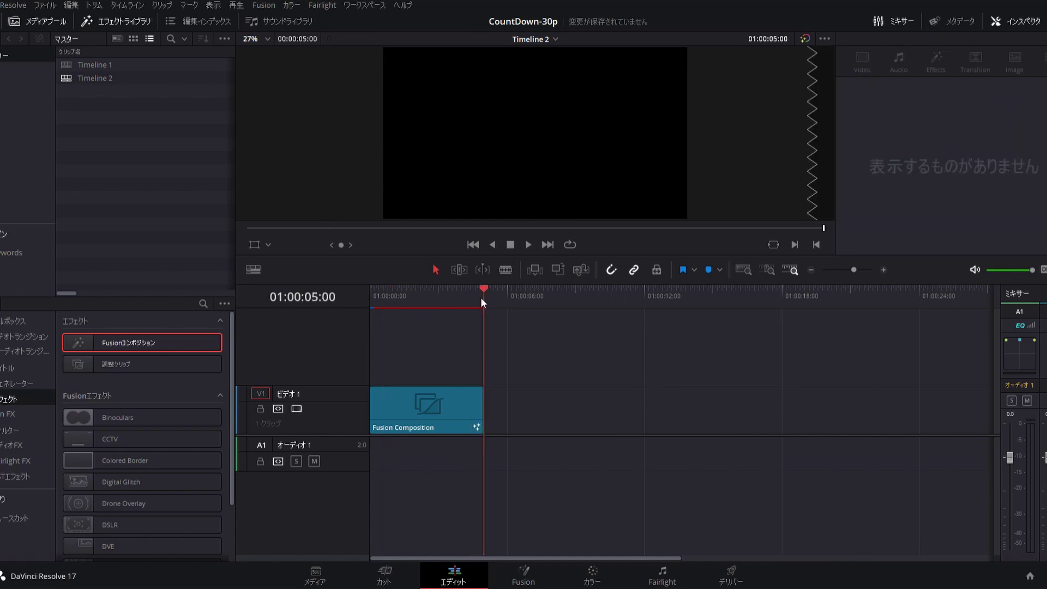
{"action": "left_click_drag", "start_coordinate": [479, 296], "coordinate": [371, 295]}
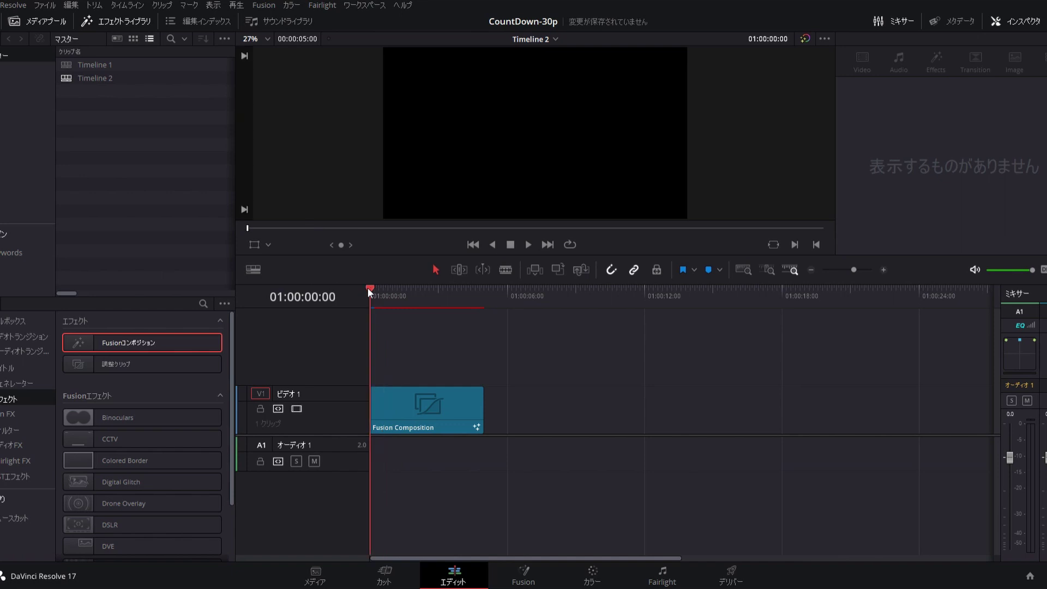
{"action": "left_click", "coordinate": [524, 574]}
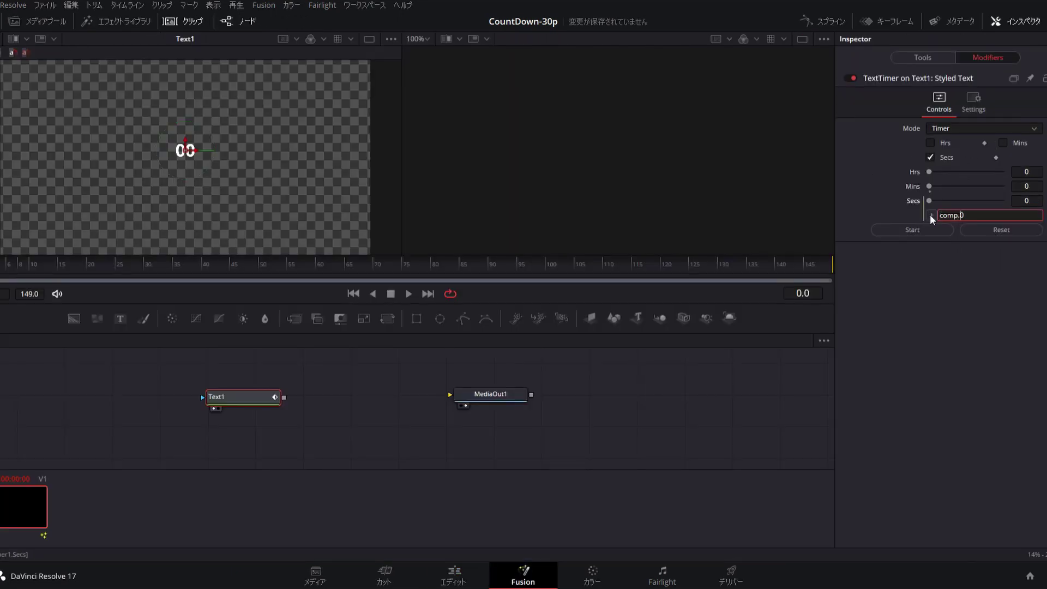
- Set the seconds expression to comp.RenderEnd-comp.RenderStart so the counter shows 59
{"action": "key", "text": "BackSpace"}
{"action": "type", "text": "RenderEnd-"}
{"action": "type", "text": "comp."}
{"action": "type", "text": "RenderStart"}
{"action": "key", "text": "Return"}
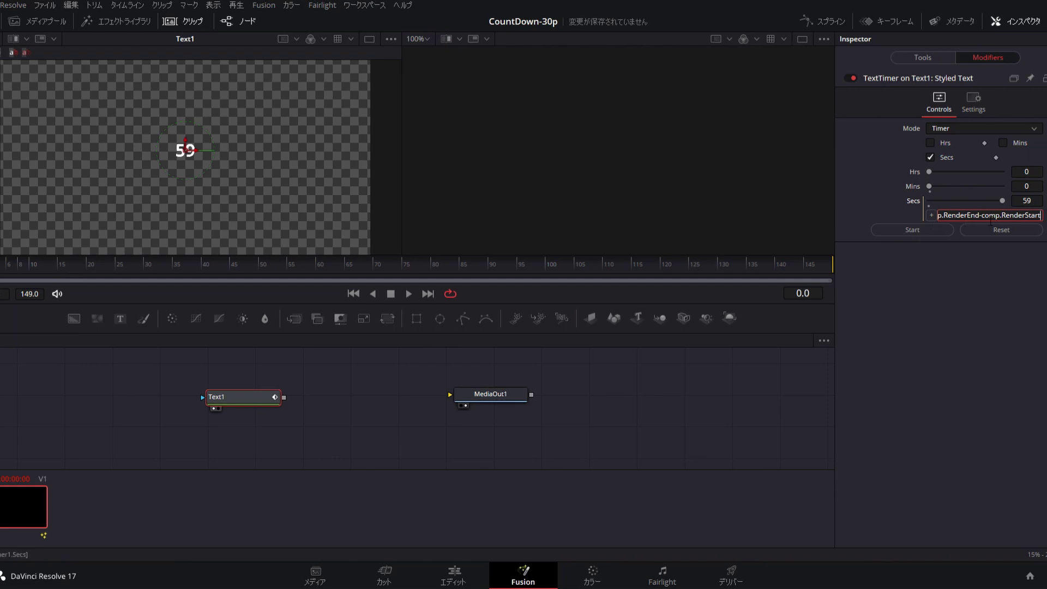
- Replace the seconds expression with time so the counter follows the current frame
{"action": "left_click", "coordinate": [991, 220]}
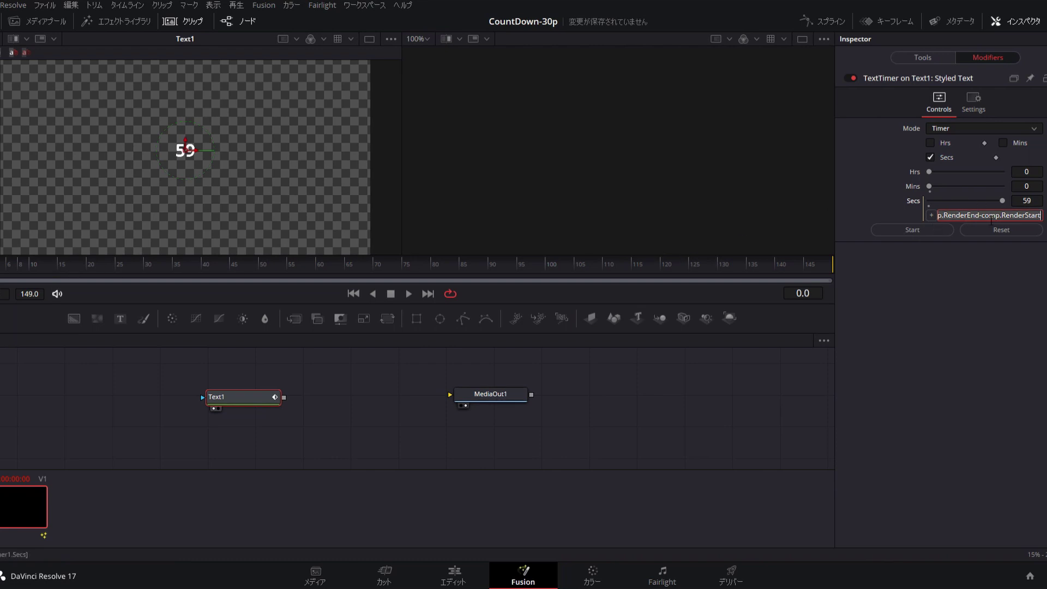
{"action": "key", "text": "ctrl+a"}
{"action": "key", "text": "BackSpace"}
{"action": "type", "text": "time"}
{"action": "key", "text": "Return"}
- Scrub the playhead between frames 0 and 114 to test how the counter follows time
{"action": "left_click", "coordinate": [14, 268]}
{"action": "mouse_move", "coordinate": [15, 271]}
{"action": "left_mouse_down"}
{"action": "mouse_move", "coordinate": [32, 268]}
{"action": "mouse_move", "coordinate": [1, 270]}
{"action": "left_mouse_up"}
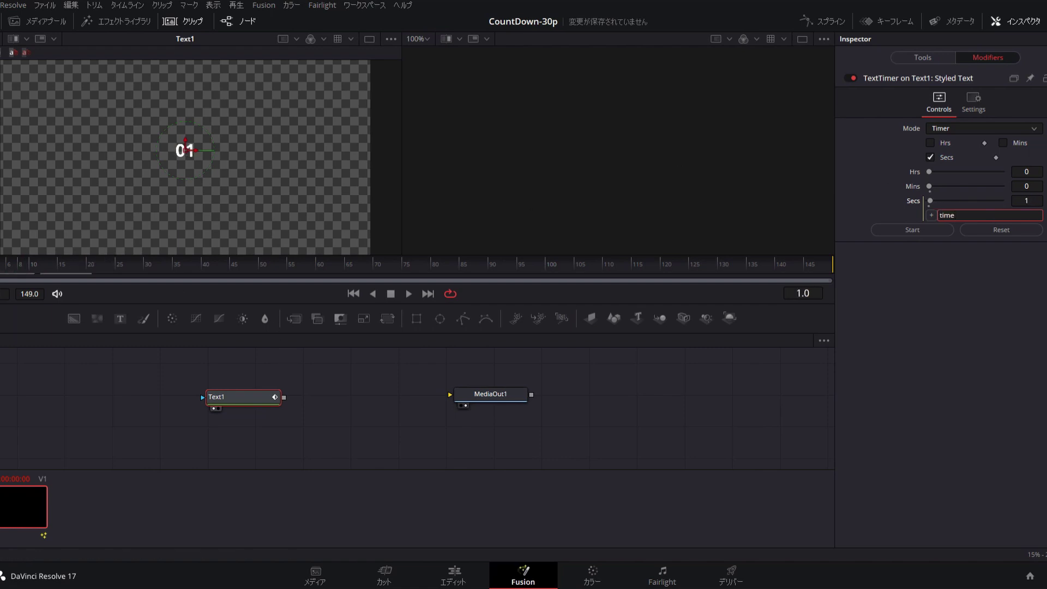
{"action": "left_click_drag", "start_coordinate": [2, 270], "coordinate": [206, 270]}
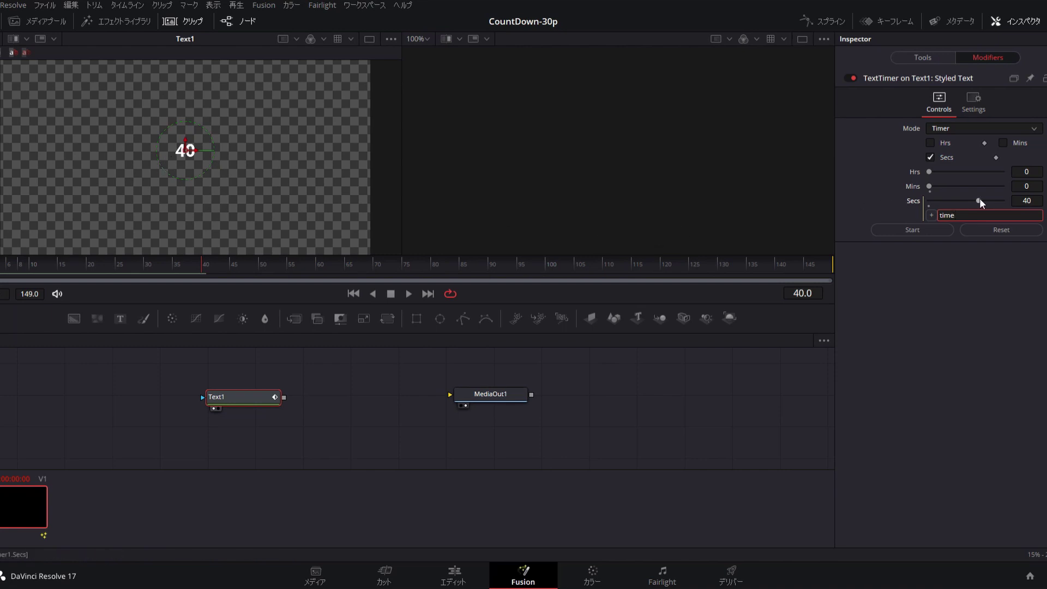
{"action": "mouse_move", "coordinate": [194, 268]}
{"action": "left_mouse_down"}
{"action": "mouse_move", "coordinate": [290, 257]}
{"action": "mouse_move", "coordinate": [601, 260]}
{"action": "mouse_move", "coordinate": [55, 258]}
{"action": "mouse_move", "coordinate": [406, 267]}
{"action": "left_mouse_up"}
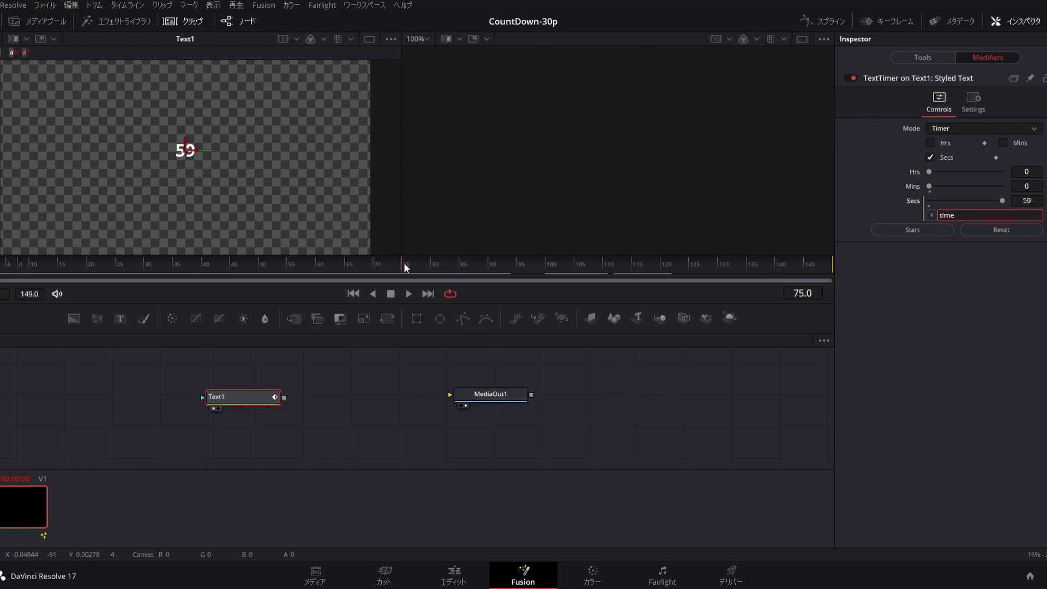
{"action": "left_click_drag", "start_coordinate": [407, 267], "coordinate": [12, 257]}
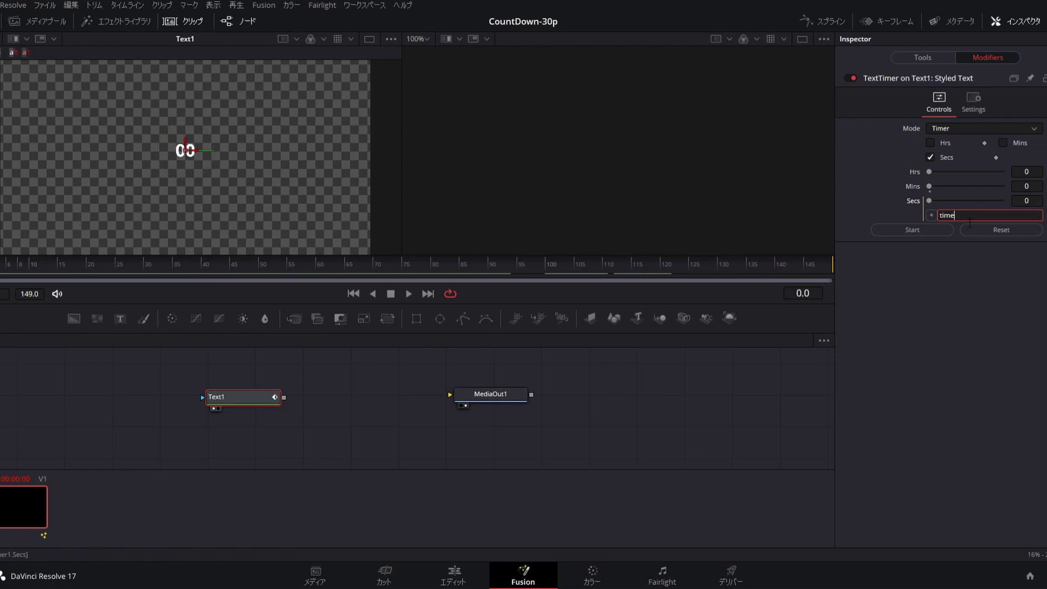
{"action": "left_click_drag", "start_coordinate": [257, 265], "coordinate": [629, 249]}
{"action": "left_click_drag", "start_coordinate": [823, 264], "coordinate": [3, 256]}
- Change the seconds expression to comp.RenderEnd-time and scrub forward to check the countdown
{"action": "left_click_drag", "start_coordinate": [988, 214], "coordinate": [909, 221]}
{"action": "type", "text": "comp"}
{"action": "type", "text": ".RenderEnd-time"}
{"action": "key", "text": "Return"}
{"action": "mouse_move", "coordinate": [257, 266]}
{"action": "left_mouse_down"}
{"action": "mouse_move", "coordinate": [833, 267]}
{"action": "mouse_move", "coordinate": [448, 263]}
{"action": "left_mouse_up"}
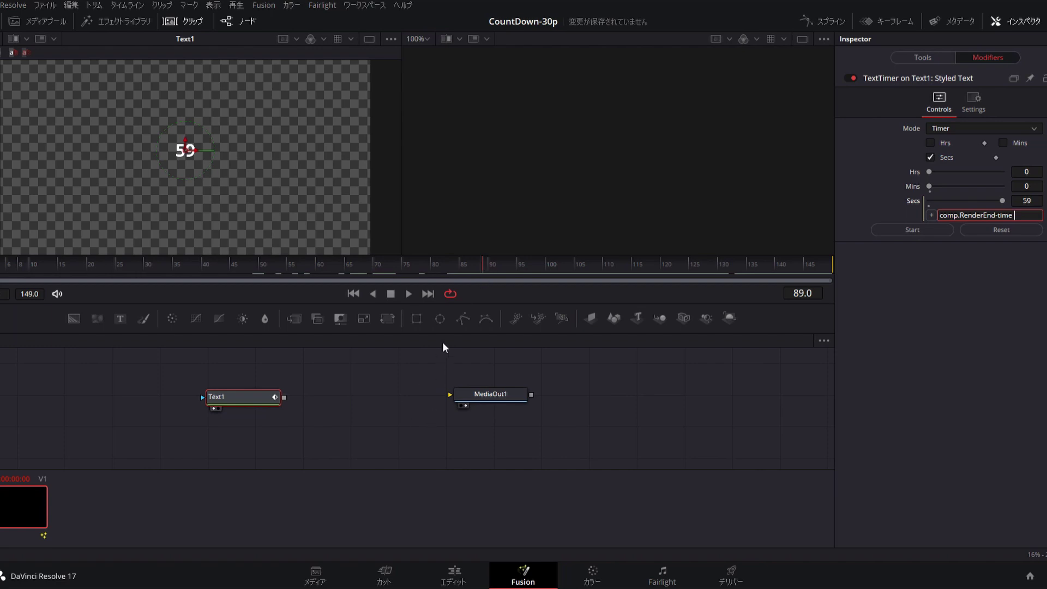
- Change the seconds expression to (comp.RenderEnd-time)/30 so it counts whole seconds
{"action": "mouse_move", "coordinate": [486, 273]}
{"action": "left_mouse_down"}
{"action": "mouse_move", "coordinate": [832, 268]}
{"action": "mouse_move", "coordinate": [603, 271]}
{"action": "mouse_move", "coordinate": [503, 254]}
{"action": "mouse_move", "coordinate": [649, 264]}
{"action": "left_mouse_up"}
{"action": "type", "text": "("}
{"action": "type", "text": ")/30"}
{"action": "key", "text": "Return"}
- Scrub near the comp's end to find where the counter turns 00, and save the project
{"action": "mouse_move", "coordinate": [701, 262]}
{"action": "left_mouse_down"}
{"action": "mouse_move", "coordinate": [792, 263]}
{"action": "mouse_move", "coordinate": [81, 261]}
{"action": "mouse_move", "coordinate": [780, 270]}
{"action": "mouse_move", "coordinate": [2, 272]}
{"action": "mouse_move", "coordinate": [129, 265]}
{"action": "left_mouse_up"}
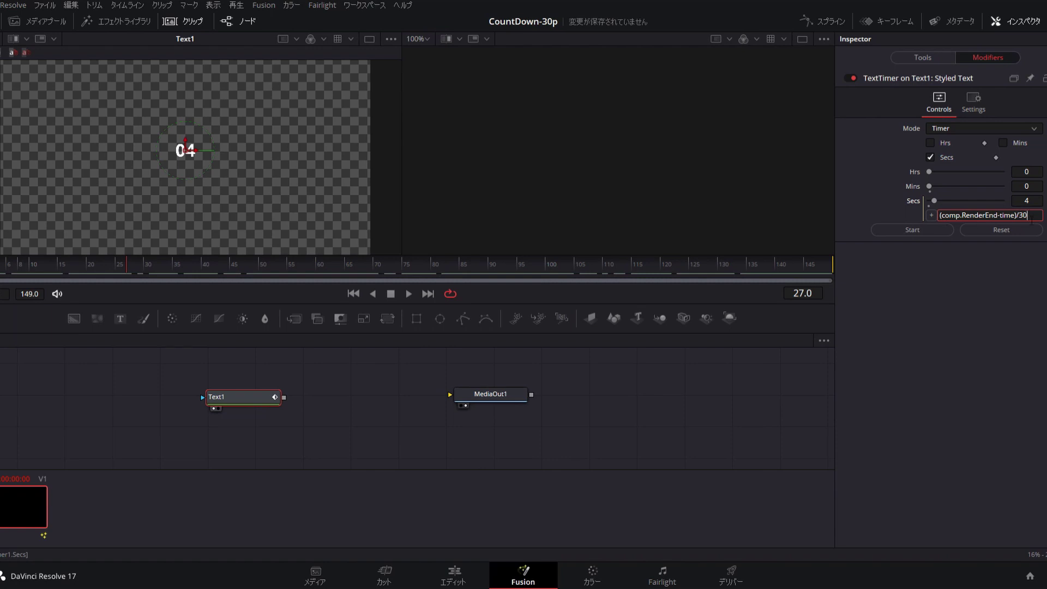
{"action": "left_click_drag", "start_coordinate": [63, 265], "coordinate": [826, 270]}
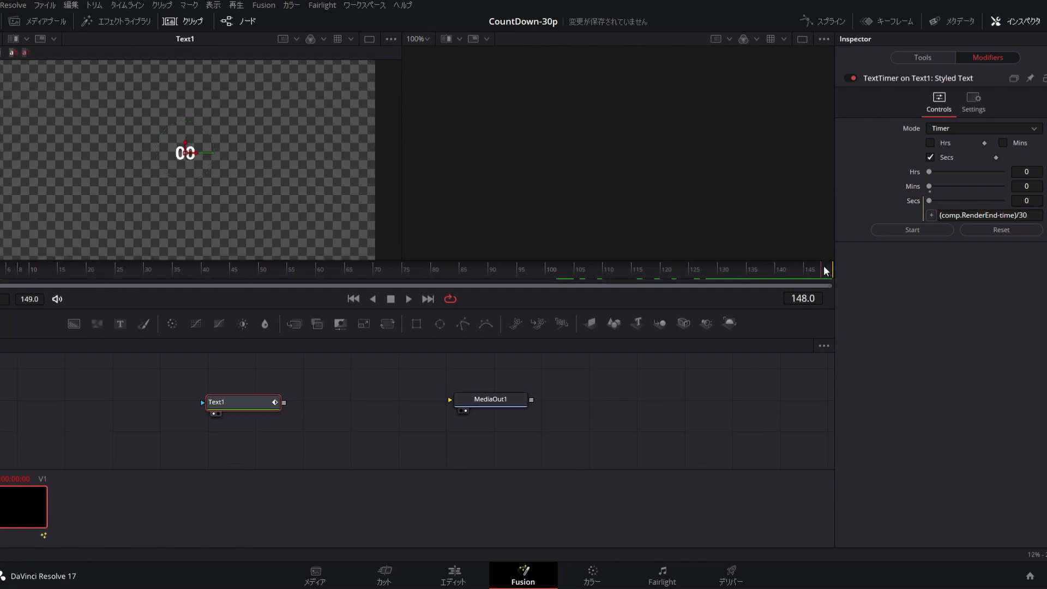
{"action": "mouse_move", "coordinate": [763, 270]}
{"action": "left_mouse_down"}
{"action": "mouse_move", "coordinate": [738, 272]}
{"action": "mouse_move", "coordinate": [752, 273]}
{"action": "left_mouse_up"}
{"action": "left_click_drag", "start_coordinate": [751, 270], "coordinate": [849, 267]}
{"action": "left_click_drag", "start_coordinate": [764, 269], "coordinate": [745, 266]}
{"action": "key", "text": "ctrl+s"}
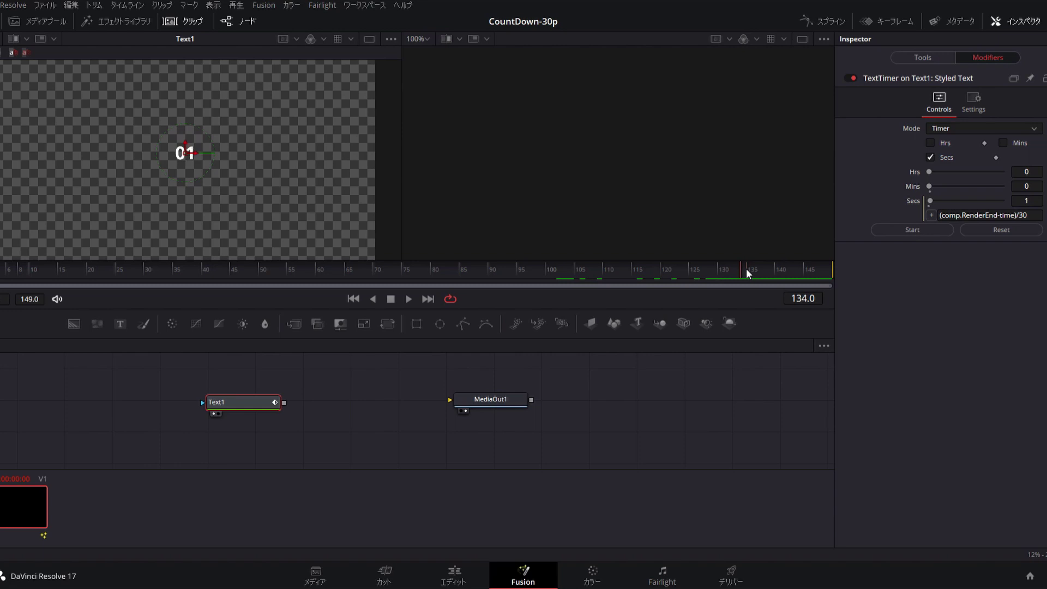
- Step between frames 134 and 135 to confirm the change from 01 to 00
{"action": "left_click", "coordinate": [746, 269]}
{"action": "key", "text": "Left"}
{"action": "key", "text": "Right"}
{"action": "key", "text": "Left"}
{"action": "left_click", "coordinate": [982, 216]}
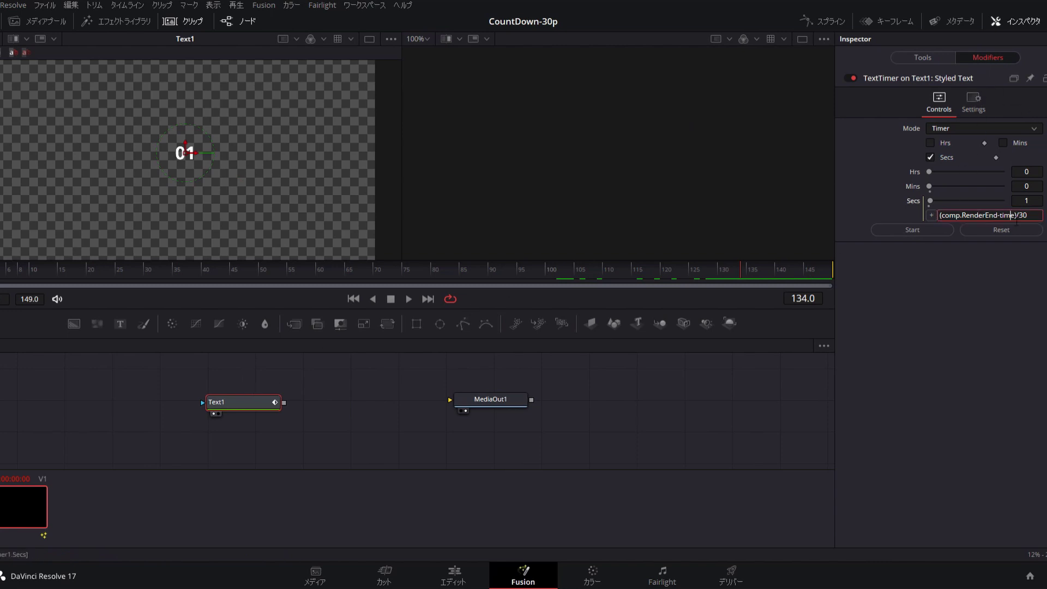
- Offset the countdown by 15 frames with (comp.RenderEnd-time-15)/30, checking frames 131 and 117
{"action": "type", "text": "-15"}
{"action": "key", "text": "Return"}
{"action": "left_click", "coordinate": [729, 276]}
{"action": "mouse_move", "coordinate": [729, 276]}
{"action": "left_mouse_down"}
{"action": "mouse_move", "coordinate": [530, 273]}
{"action": "mouse_move", "coordinate": [0, 218]}
{"action": "left_mouse_up"}
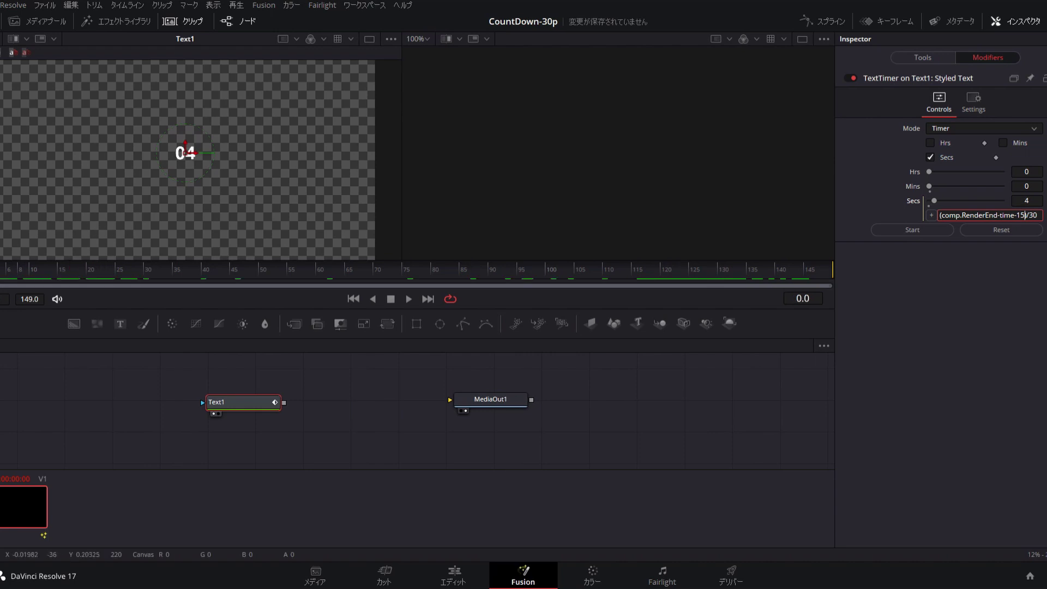
- Connect Text1 to MediaOut1 and play the countdown on the Edit page
{"action": "left_click_drag", "start_coordinate": [284, 402], "coordinate": [449, 401]}
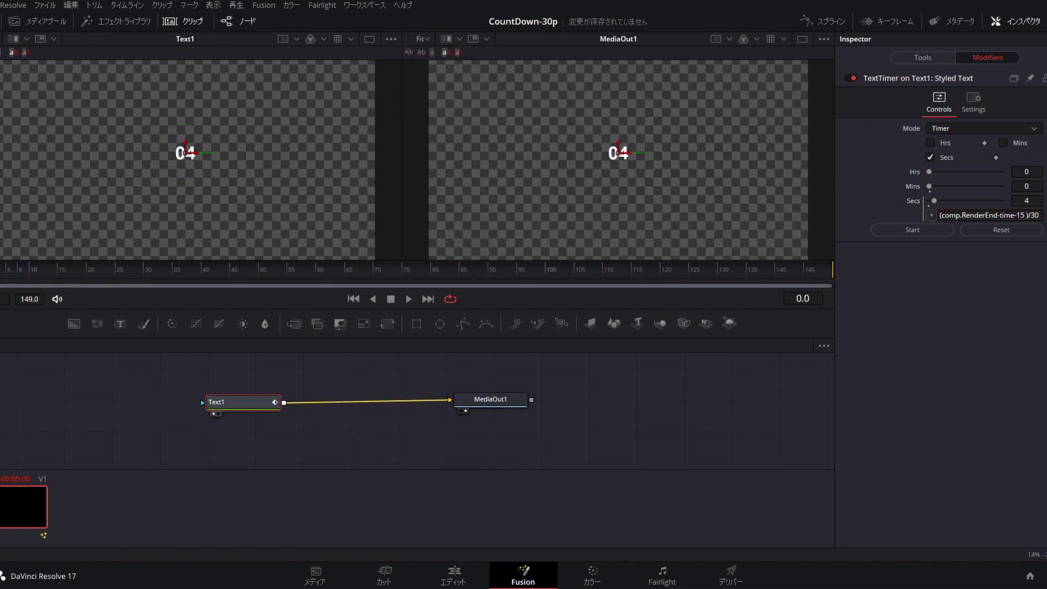
{"action": "left_click", "coordinate": [452, 578]}
{"action": "key", "text": "space"}
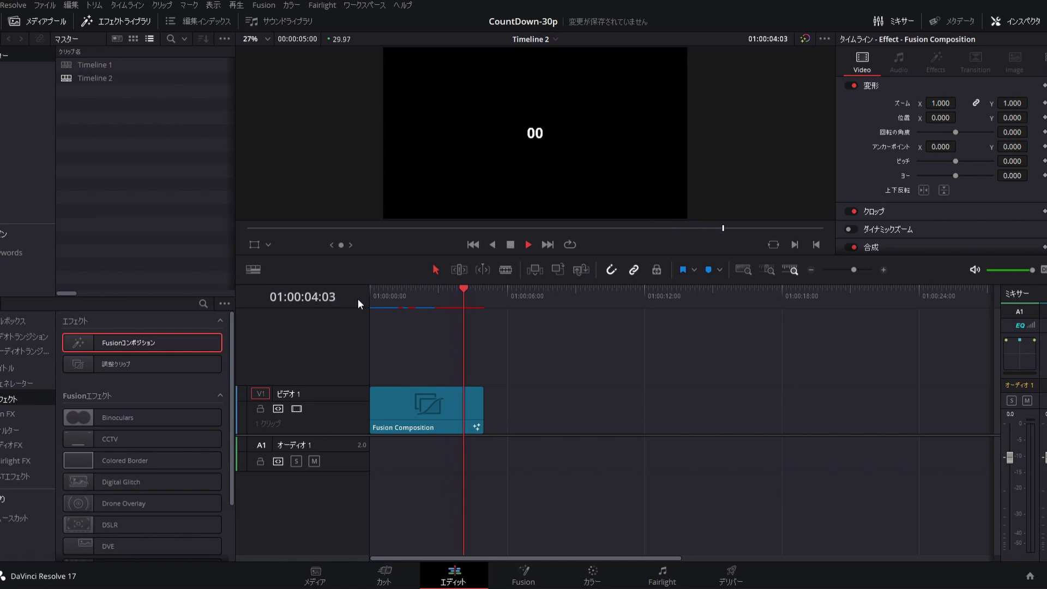
- Stop playback at frame 0 showing 04 and return to the Fusion page
{"action": "left_click", "coordinate": [370, 294]}
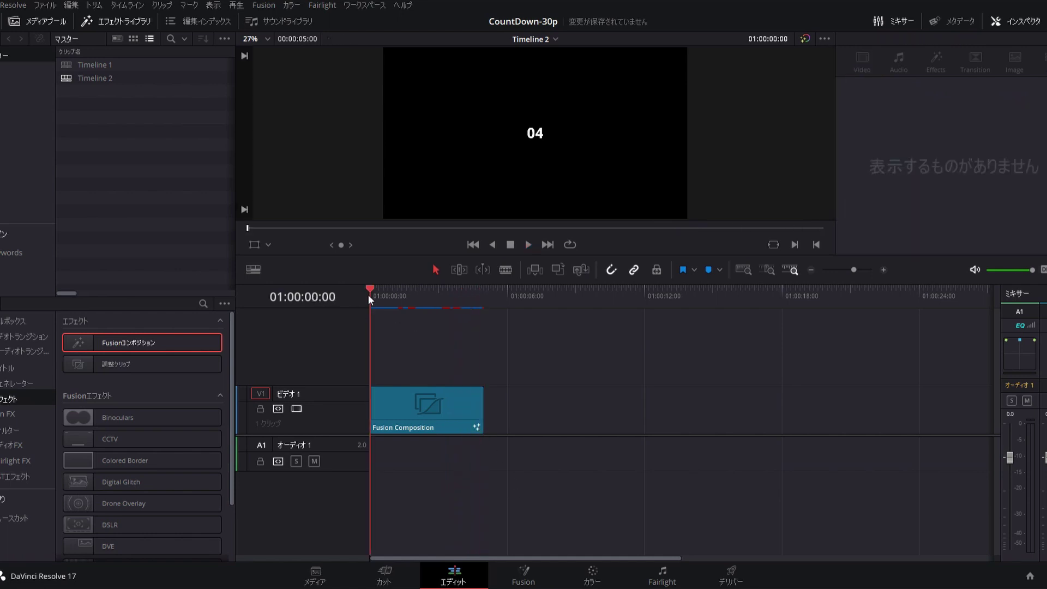
{"action": "left_click", "coordinate": [523, 574]}
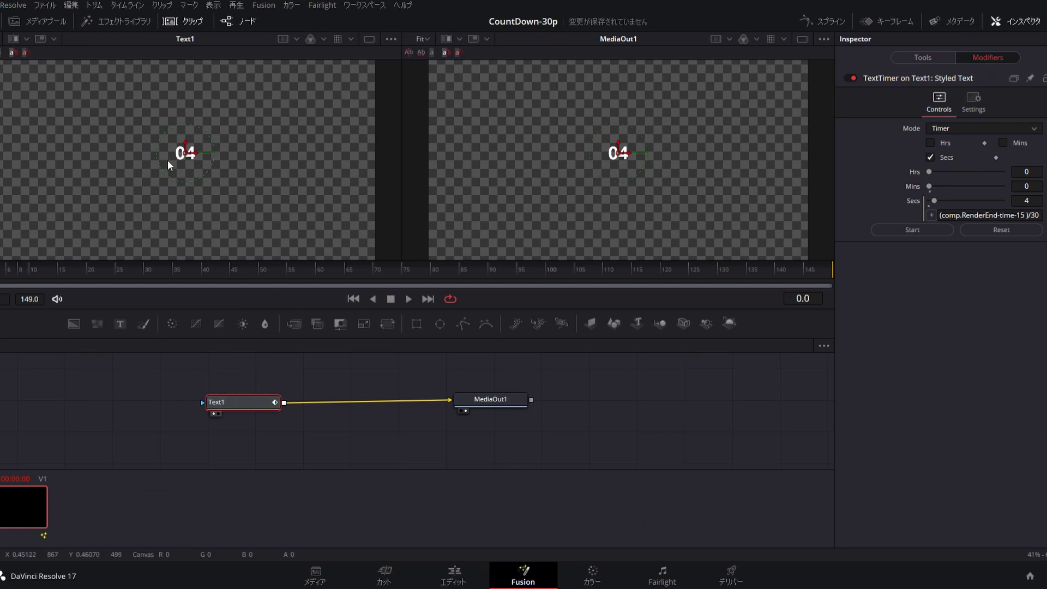
- Add an Ellipse node below Text1 with width and height 0.2, and view it in the left viewer
{"action": "left_click", "coordinate": [144, 392]}
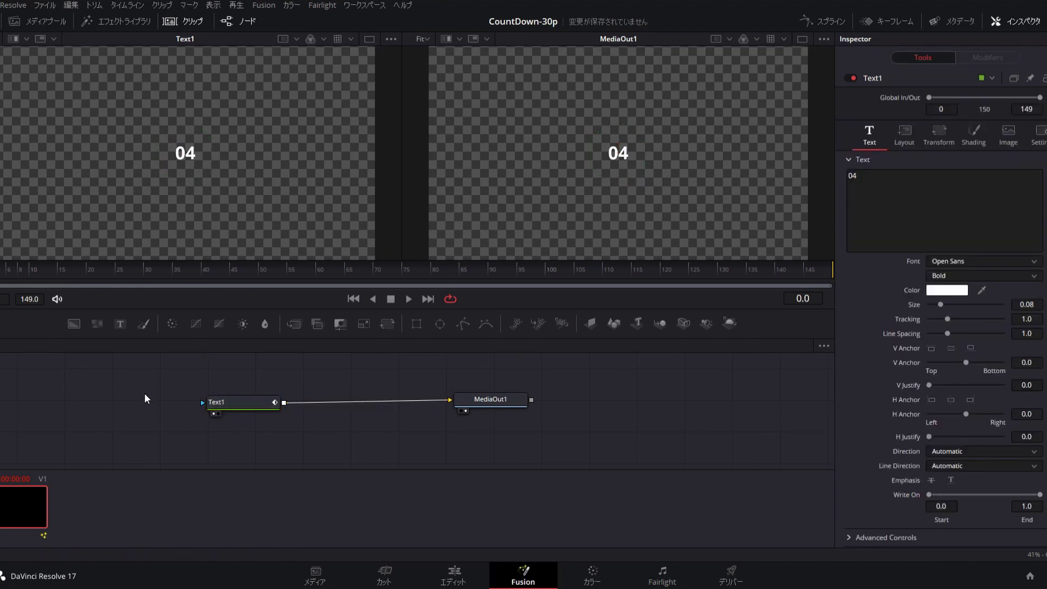
{"action": "key", "text": "ctrl+v"}
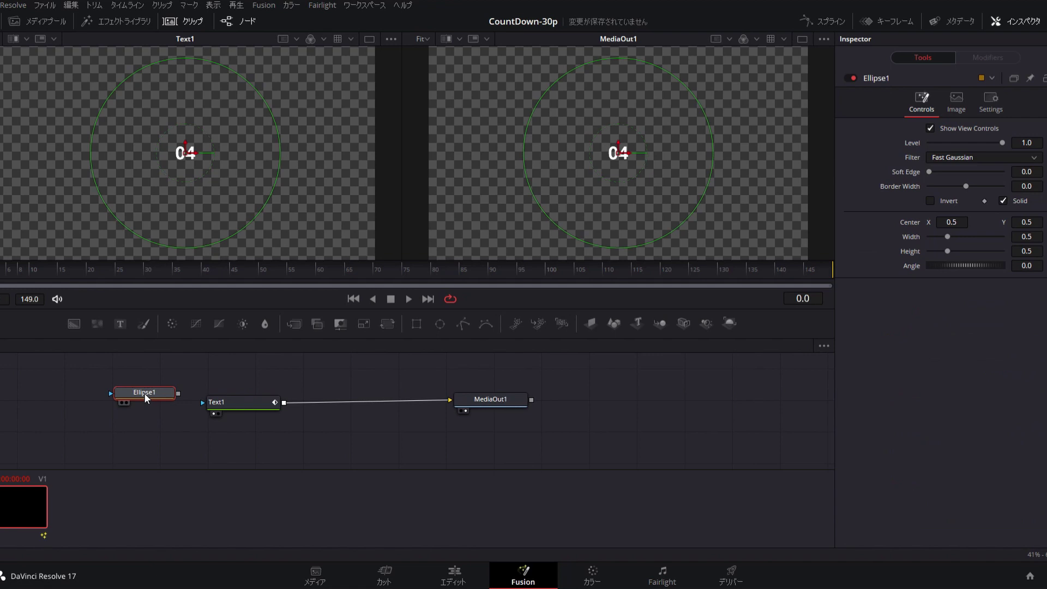
{"action": "left_click_drag", "start_coordinate": [146, 397], "coordinate": [243, 440]}
{"action": "left_click", "coordinate": [1026, 236]}
{"action": "type", "text": "0."}
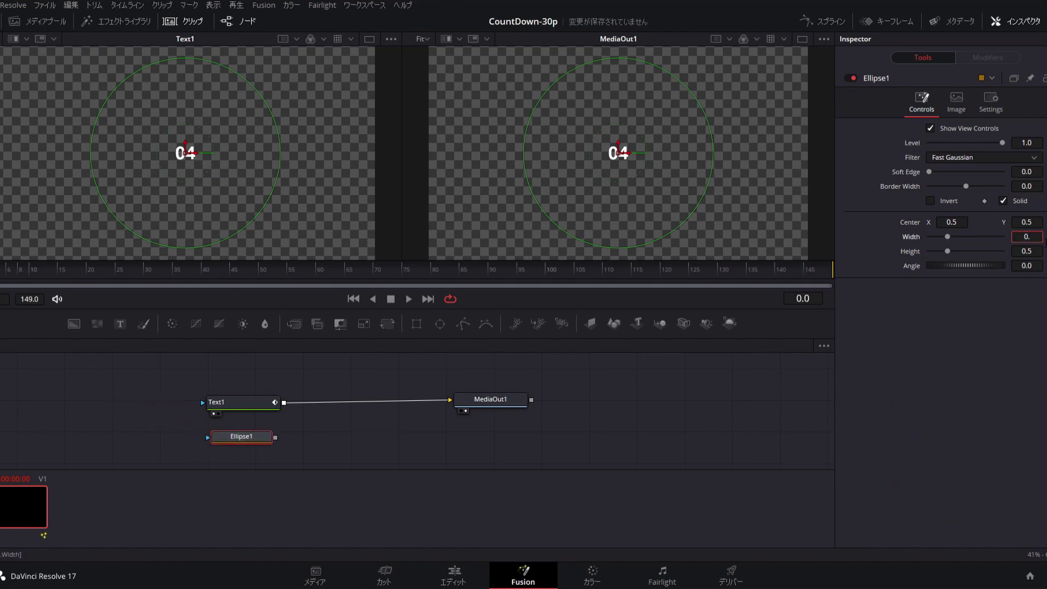
{"action": "type", "text": "2"}
{"action": "key", "text": "Tab"}
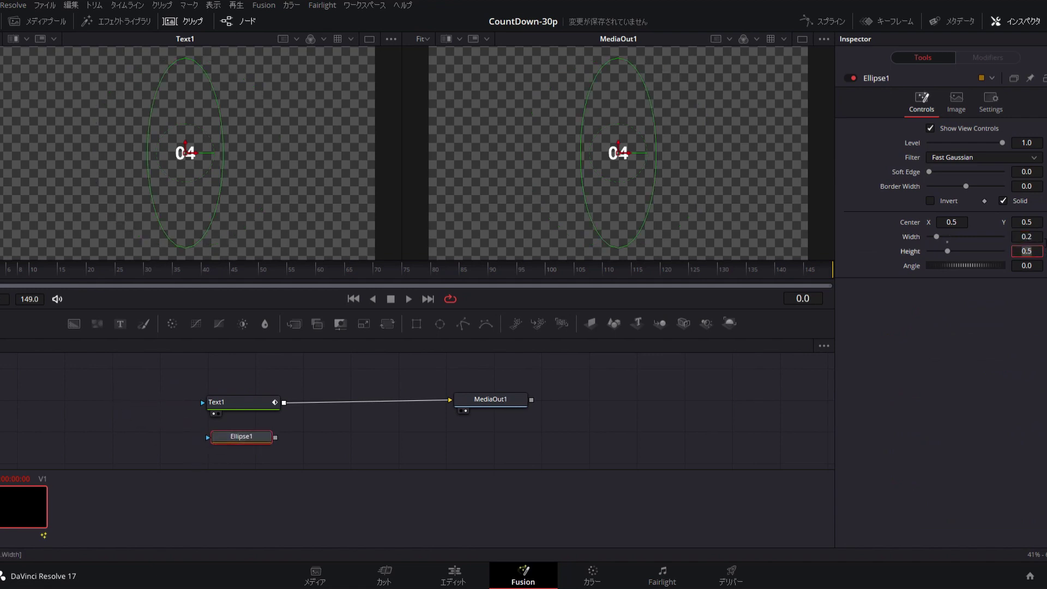
{"action": "type", "text": "0.2"}
{"action": "key", "text": "Tab"}
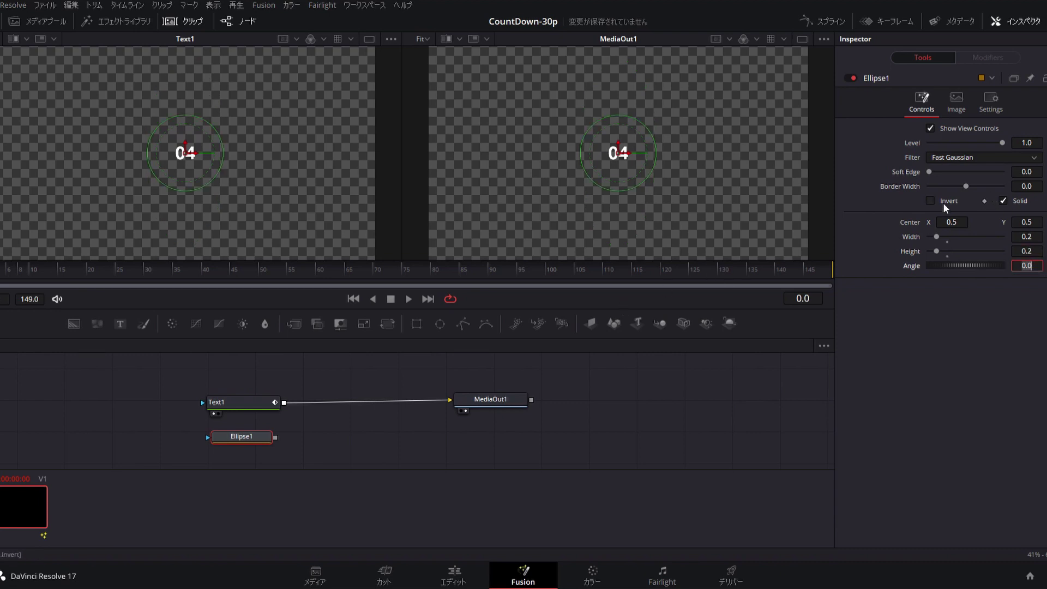
{"action": "left_click", "coordinate": [260, 439]}
{"action": "key", "text": "1"}
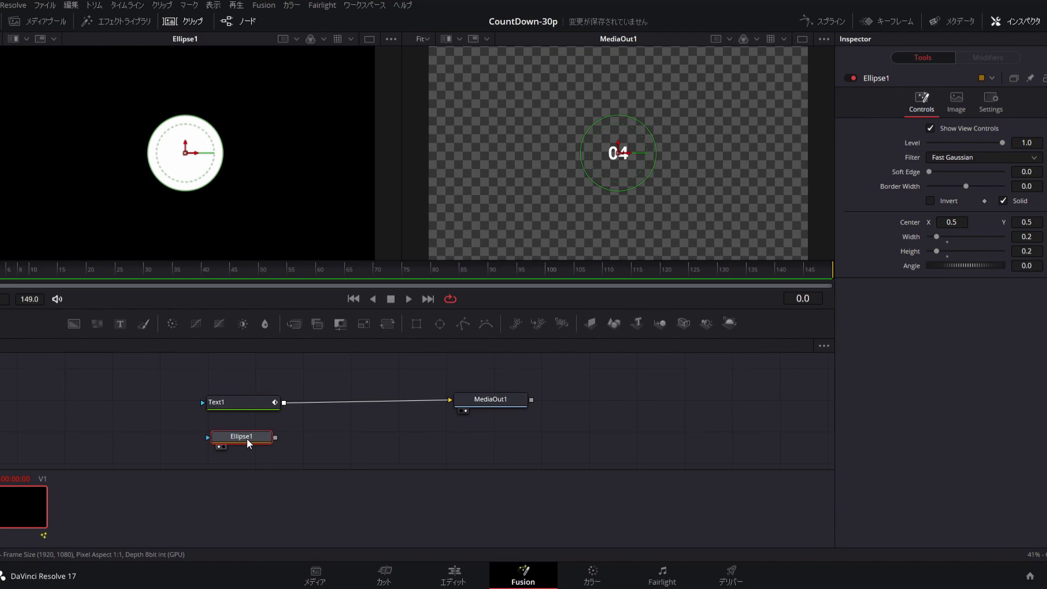
- Add a Background node masked by Ellipse1 and view it in the left viewer
{"action": "key", "text": "ctrl+v"}
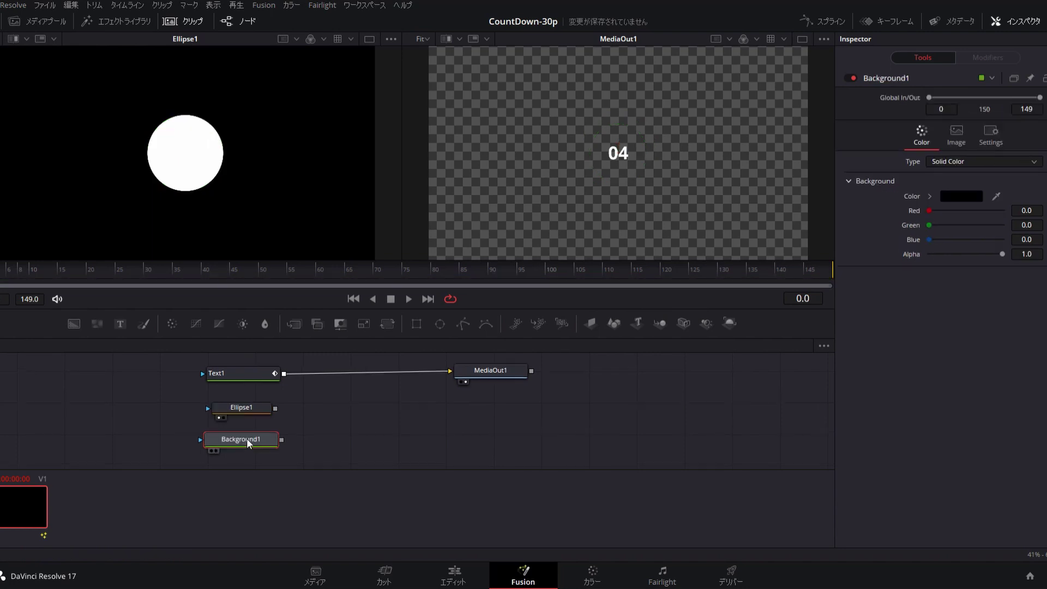
{"action": "left_click_drag", "start_coordinate": [247, 437], "coordinate": [336, 412]}
{"action": "mouse_move", "coordinate": [245, 409]}
{"action": "left_mouse_down"}
{"action": "mouse_move", "coordinate": [235, 413]}
{"action": "mouse_move", "coordinate": [308, 418]}
{"action": "mouse_move", "coordinate": [297, 418]}
{"action": "left_mouse_up"}
{"action": "key", "text": "1"}
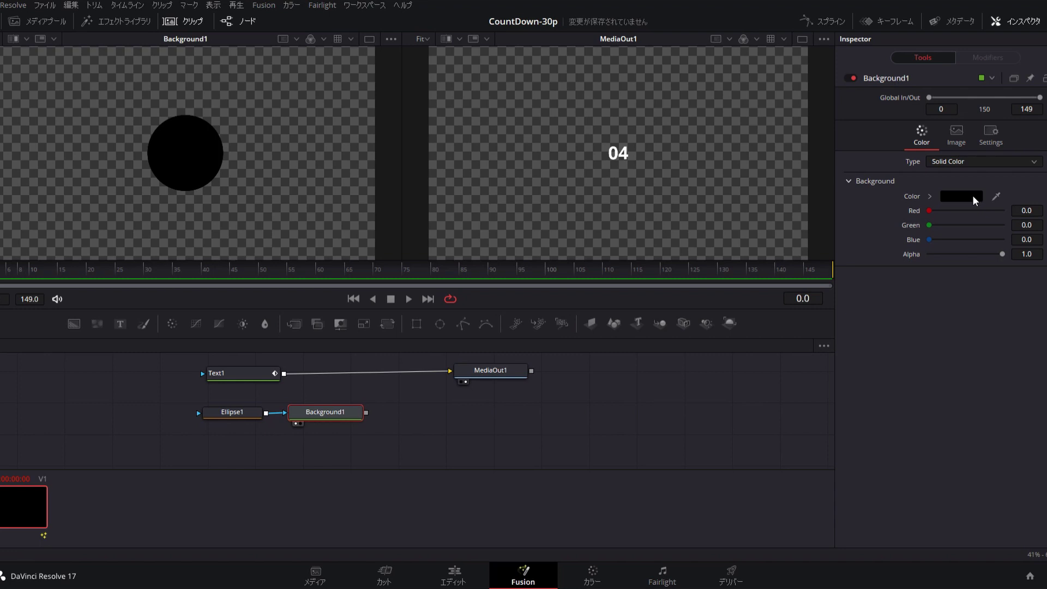
- Set Background1's red, green and blue to 0.3 each, leaving alpha at 1.0
{"action": "left_click_drag", "start_coordinate": [929, 210], "coordinate": [955, 211]}
{"action": "left_click", "coordinate": [1026, 211]}
{"action": "type", "text": "0.331"}
{"action": "key", "text": "Tab"}
{"action": "type", "text": "0.3"}
{"action": "key", "text": "Tab"}
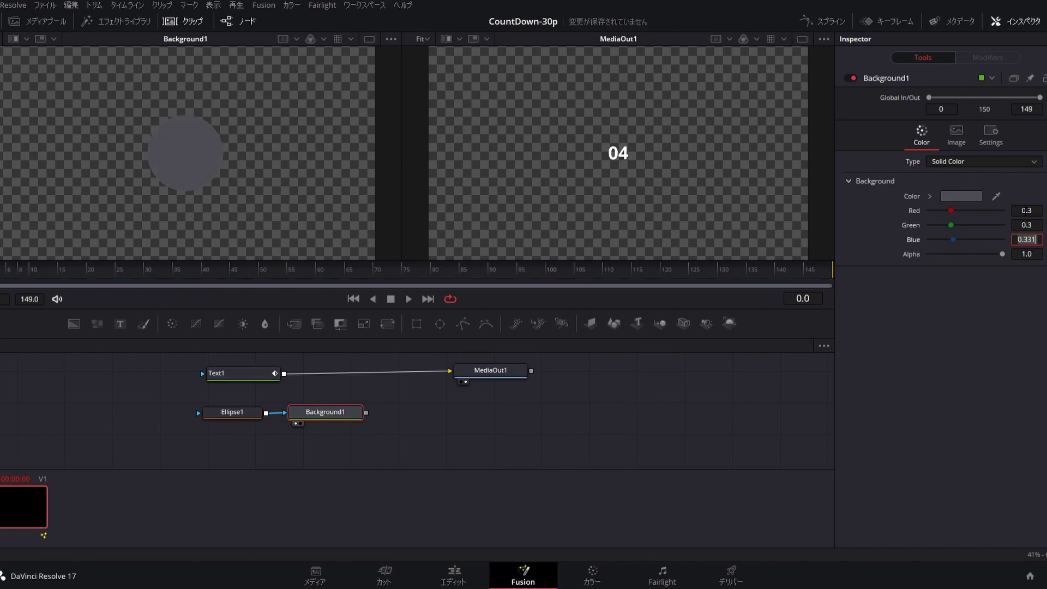
{"action": "type", "text": "0.3"}
{"action": "key", "text": "Tab"}
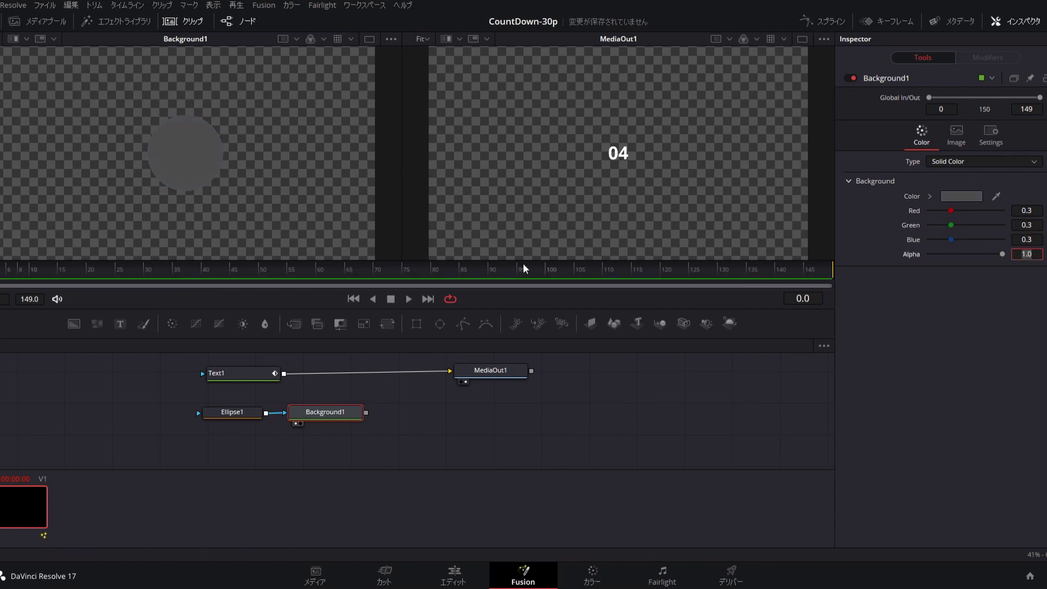
- Merge Background1 with Text1 before MediaOut1, swapping inputs so the text sits on top
{"action": "left_click_drag", "start_coordinate": [368, 410], "coordinate": [283, 375]}
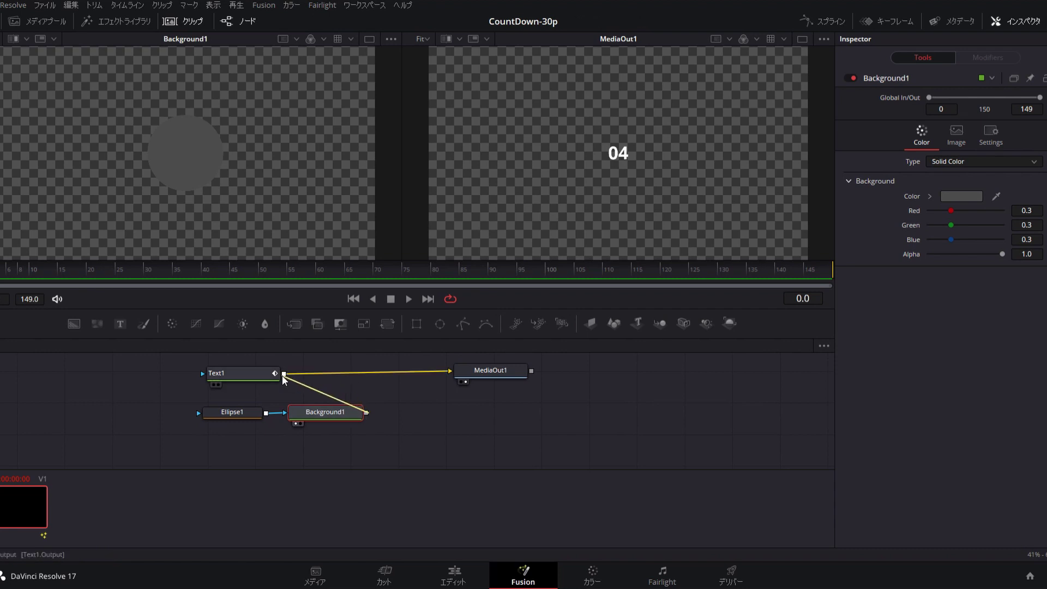
{"action": "left_click_drag", "start_coordinate": [416, 411], "coordinate": [360, 372]}
{"action": "key", "text": "ctrl+t"}
{"action": "key", "text": "ctrl+t"}
{"action": "key", "text": "ctrl+t"}
{"action": "key", "text": "ctrl+t"}
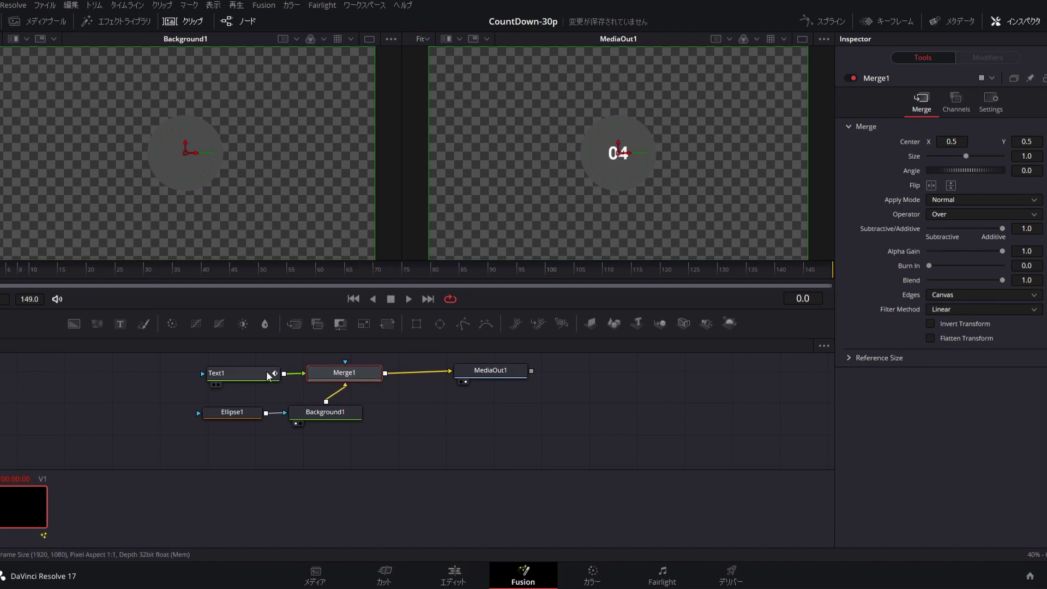
- Line up Text1, Merge1 and MediaOut1, and move Ellipse1 and Background1 below the merge
{"action": "left_click_drag", "start_coordinate": [342, 411], "coordinate": [351, 412]}
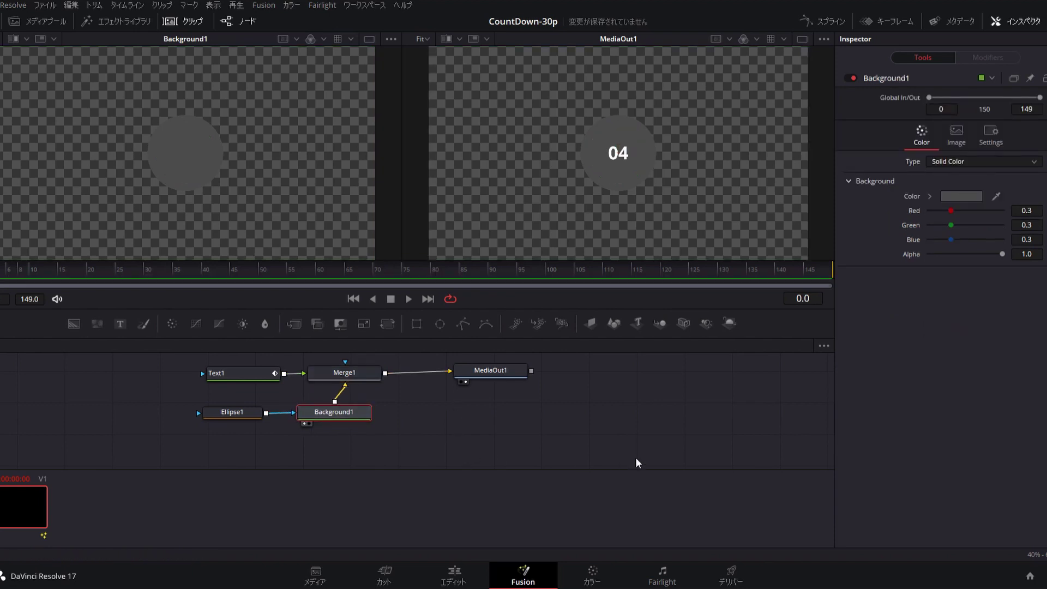
{"action": "left_click_drag", "start_coordinate": [267, 375], "coordinate": [234, 376]}
{"action": "mouse_move", "coordinate": [374, 371]}
{"action": "left_mouse_down"}
{"action": "mouse_move", "coordinate": [333, 372]}
{"action": "mouse_move", "coordinate": [380, 372]}
{"action": "left_mouse_up"}
{"action": "left_click", "coordinate": [472, 372]}
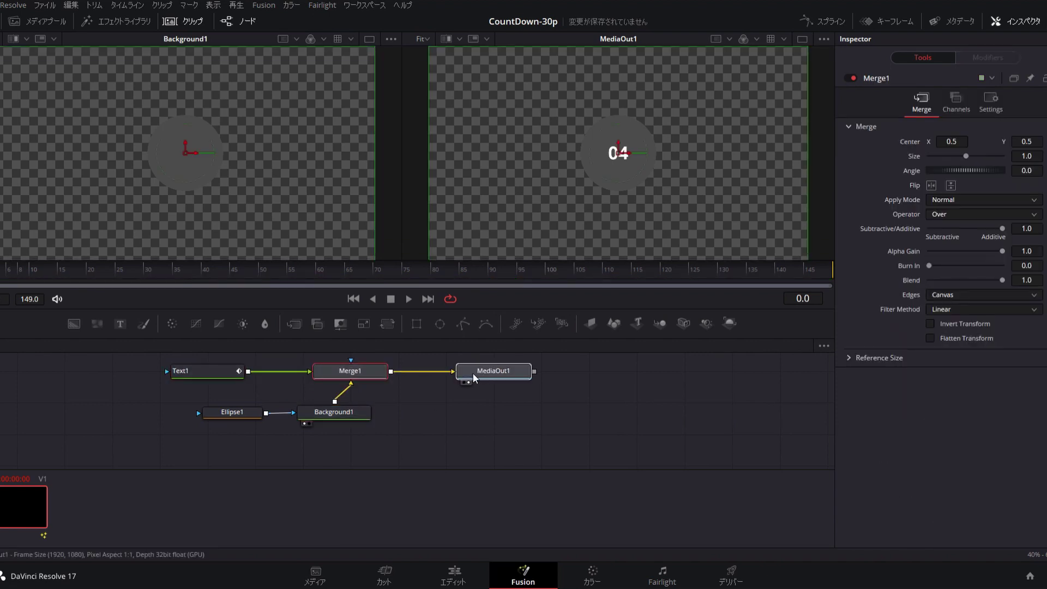
{"action": "left_click_drag", "start_coordinate": [309, 415], "coordinate": [325, 404]}
{"action": "left_click_drag", "start_coordinate": [241, 416], "coordinate": [218, 404]}
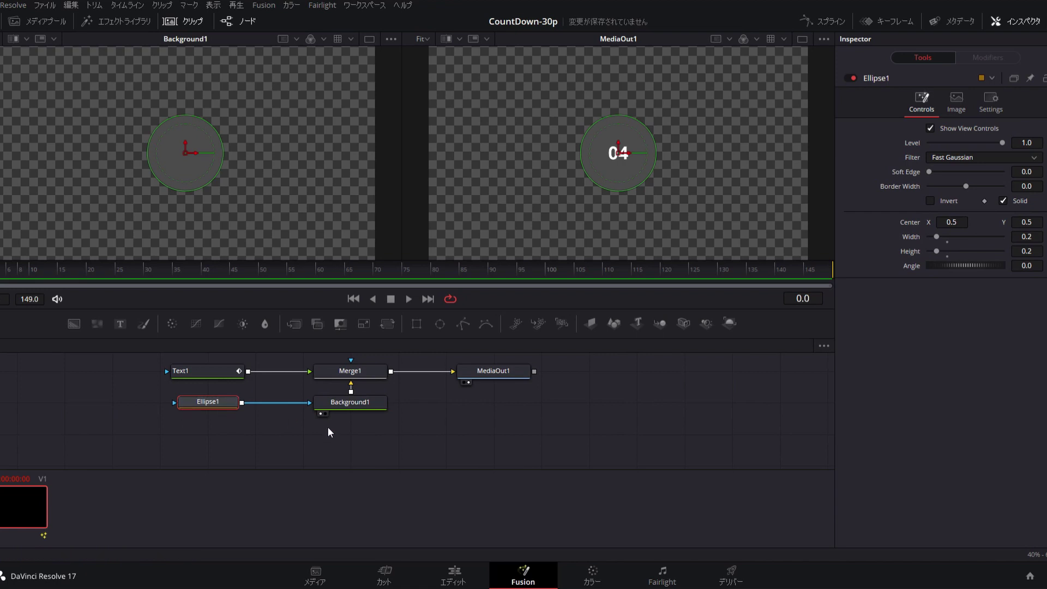
{"action": "left_click_drag", "start_coordinate": [326, 428], "coordinate": [230, 403]}
{"action": "left_click_drag", "start_coordinate": [363, 395], "coordinate": [364, 456]}
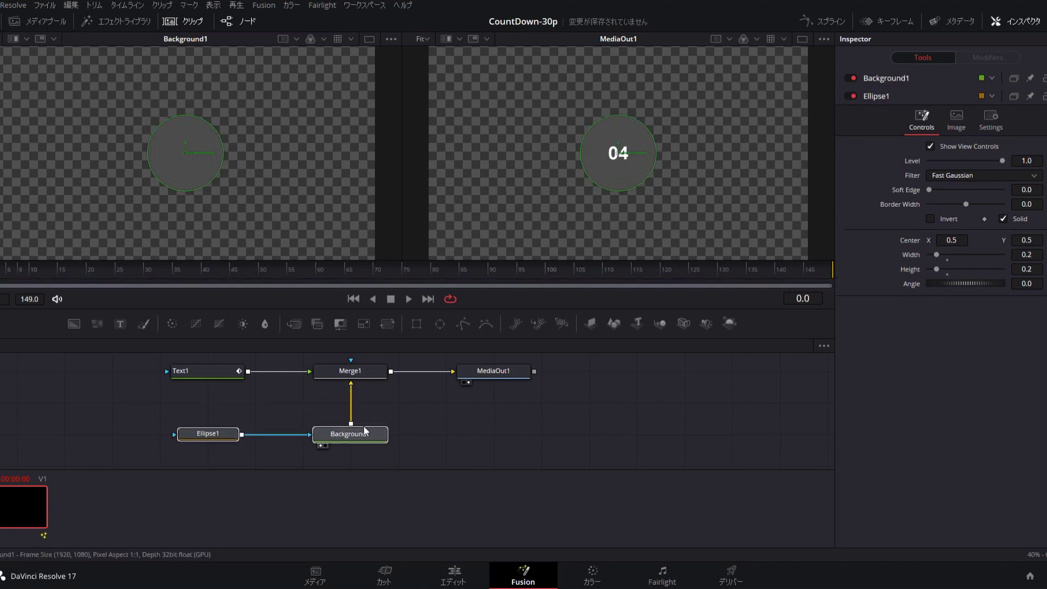
- Move the ellipse and background nodes lower and rename Ellipse1 to 背景
{"action": "scroll", "coordinate": [470, 411], "scroll_direction": "down", "scroll_amount": 2}
{"action": "left_click_drag", "start_coordinate": [458, 427], "coordinate": [186, 388]}
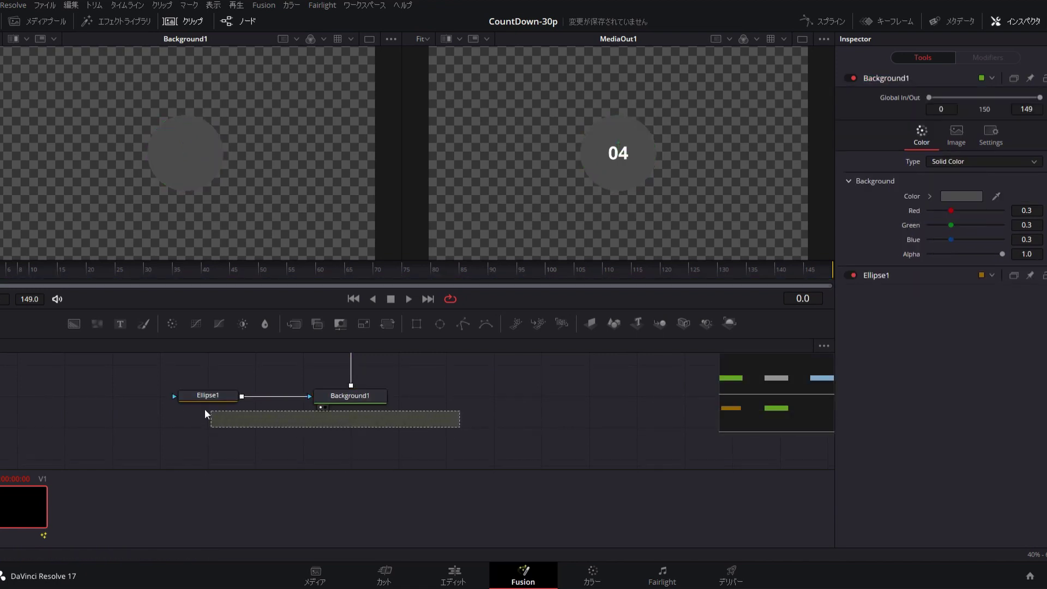
{"action": "left_click_drag", "start_coordinate": [335, 402], "coordinate": [336, 429]}
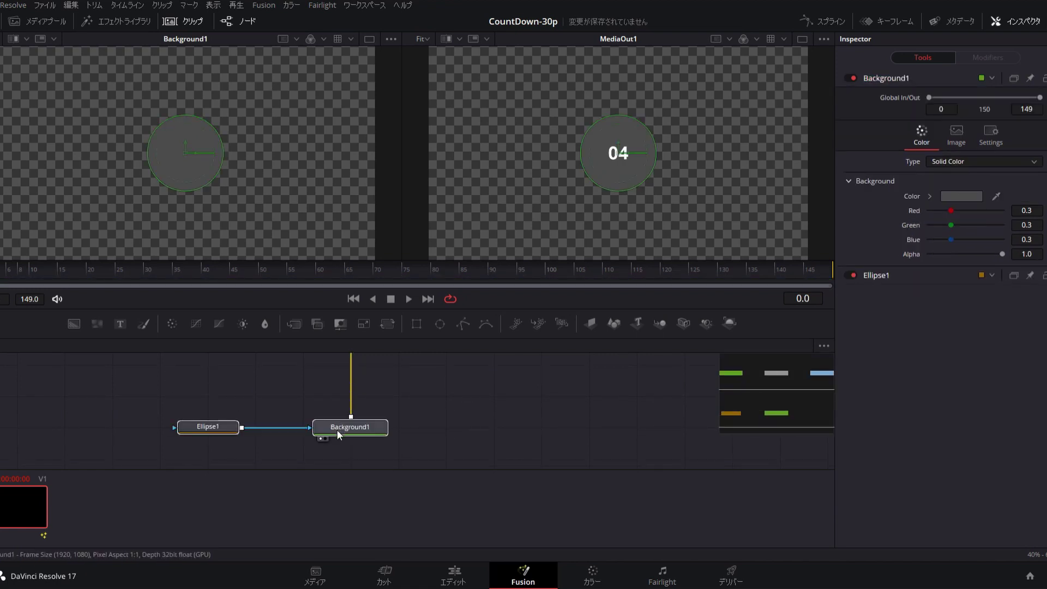
{"action": "left_click", "coordinate": [209, 428]}
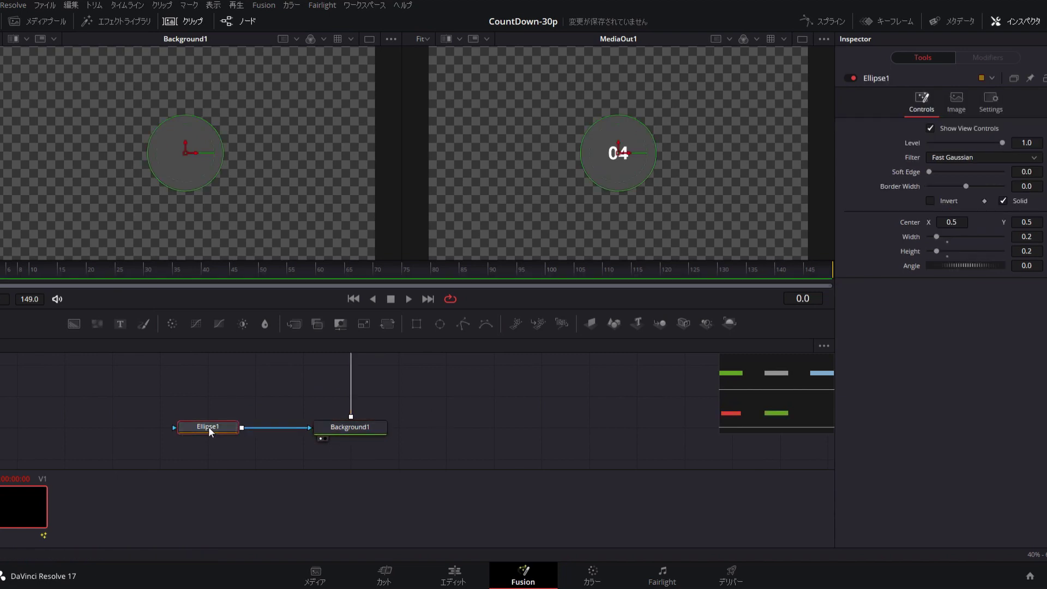
{"action": "type", "text": "背景"}
{"action": "key", "text": "Return"}
{"action": "left_click", "coordinate": [206, 414]}
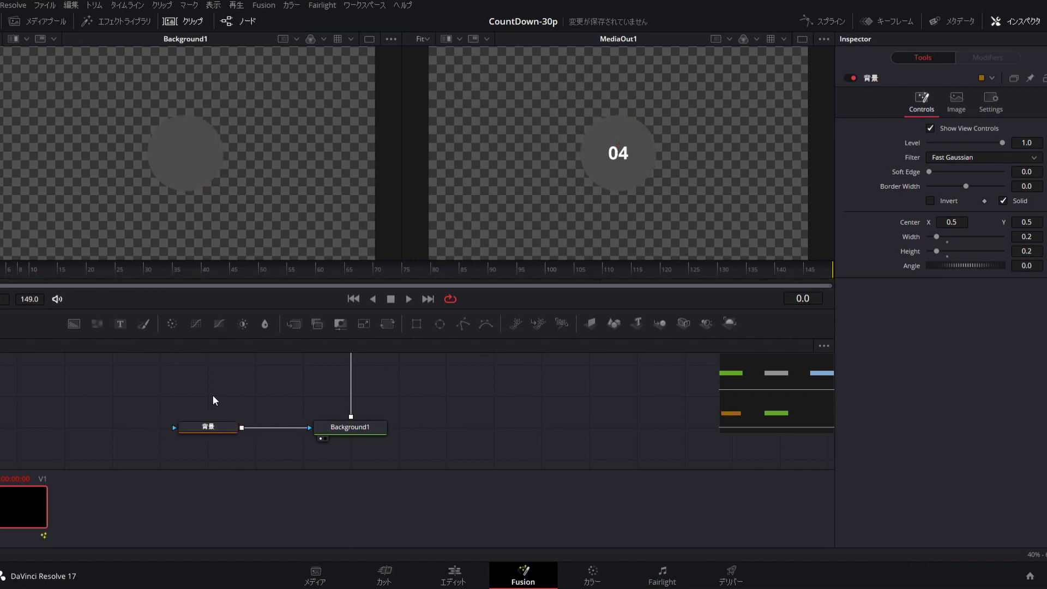
- Copy and paste the 背景 ellipse and name the copy 毎秒
{"action": "left_click", "coordinate": [201, 425]}
{"action": "key", "text": "ctrl+c"}
{"action": "key", "text": "ctrl+v"}
{"action": "left_click_drag", "start_coordinate": [294, 428], "coordinate": [298, 432]}
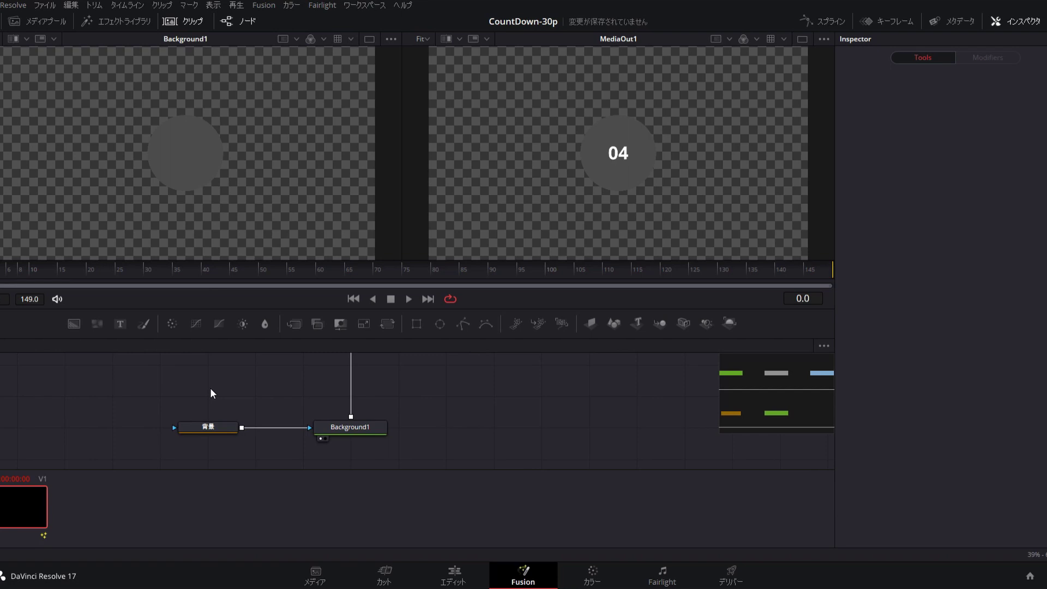
{"action": "key", "text": "ctrl+v"}
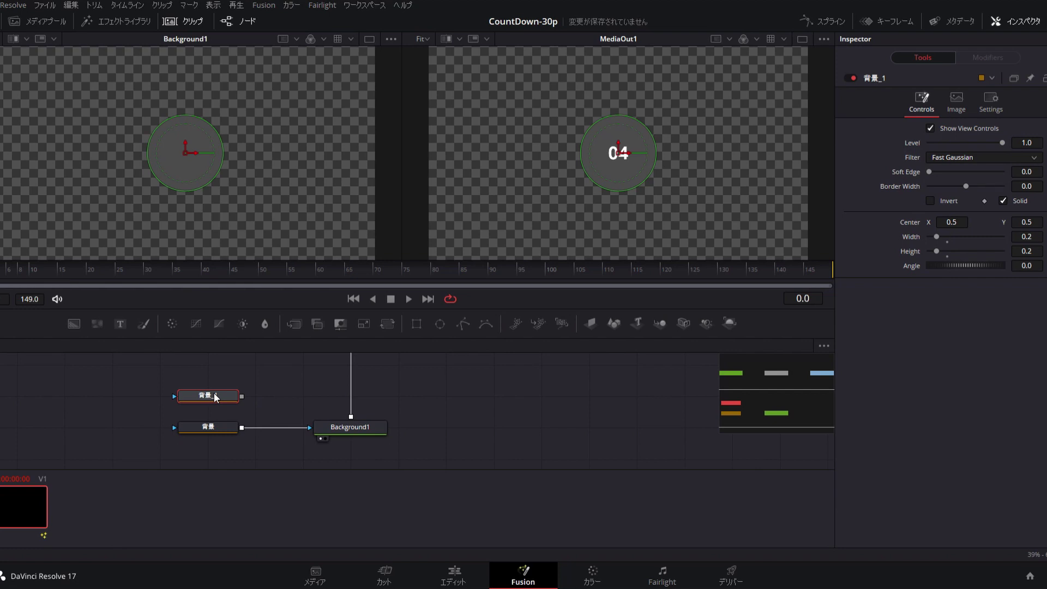
{"action": "key", "text": "F2"}
{"action": "type", "text": "毎秒"}
{"action": "key", "text": "Return"}
- Add Background2 beside 毎秒, move 背景 and Background1 below, and unhook Background1 from the main merge
{"action": "key", "text": "ctrl+v"}
{"action": "left_click_drag", "start_coordinate": [214, 428], "coordinate": [338, 381]}
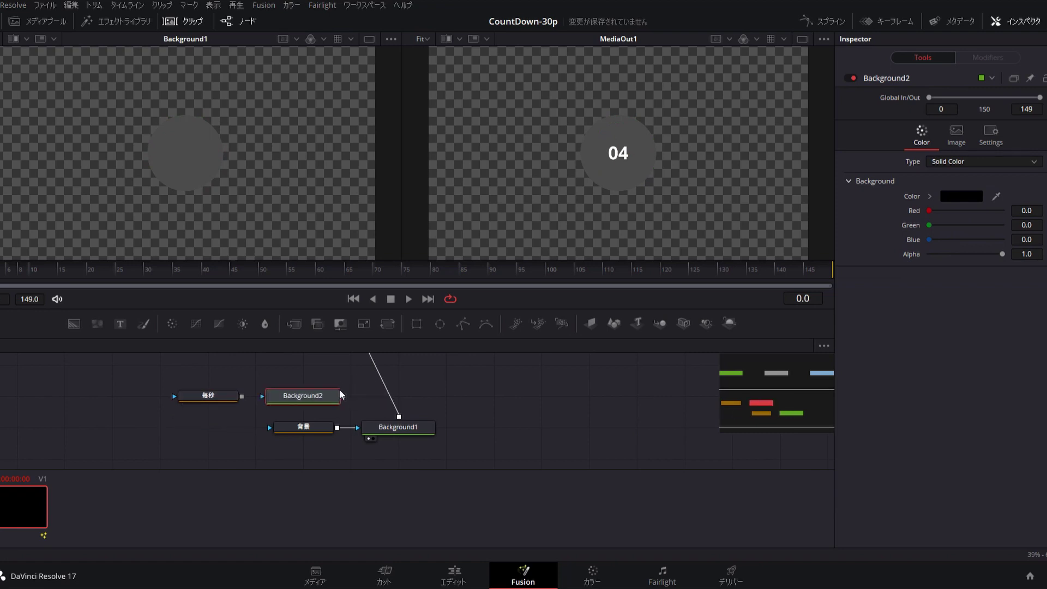
{"action": "left_click_drag", "start_coordinate": [273, 417], "coordinate": [436, 467]}
{"action": "mouse_move", "coordinate": [321, 426]}
{"action": "left_mouse_down"}
{"action": "mouse_move", "coordinate": [225, 425]}
{"action": "mouse_move", "coordinate": [259, 397]}
{"action": "left_mouse_up"}
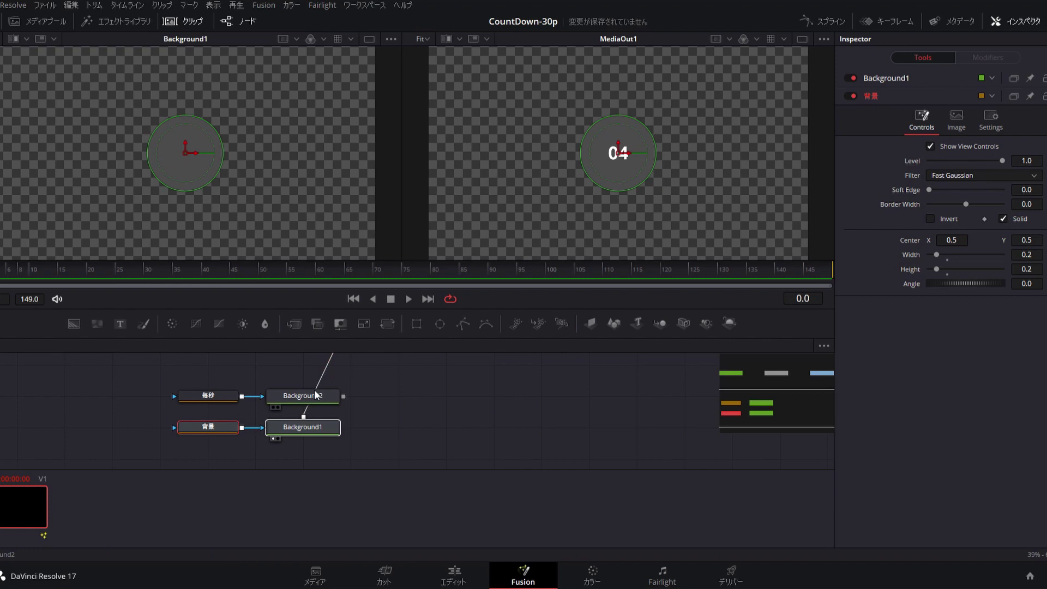
{"action": "scroll", "coordinate": [316, 394], "scroll_direction": "up", "scroll_amount": 2}
{"action": "scroll", "coordinate": [355, 396], "scroll_direction": "up", "scroll_amount": 2}
{"action": "mouse_move", "coordinate": [355, 396]}
{"action": "left_mouse_down"}
{"action": "mouse_move", "coordinate": [334, 411]}
{"action": "mouse_move", "coordinate": [340, 397]}
{"action": "left_mouse_up"}
{"action": "scroll", "coordinate": [372, 426], "scroll_direction": "down", "scroll_amount": 5}
{"action": "scroll", "coordinate": [372, 424], "scroll_direction": "up", "scroll_amount": 2}
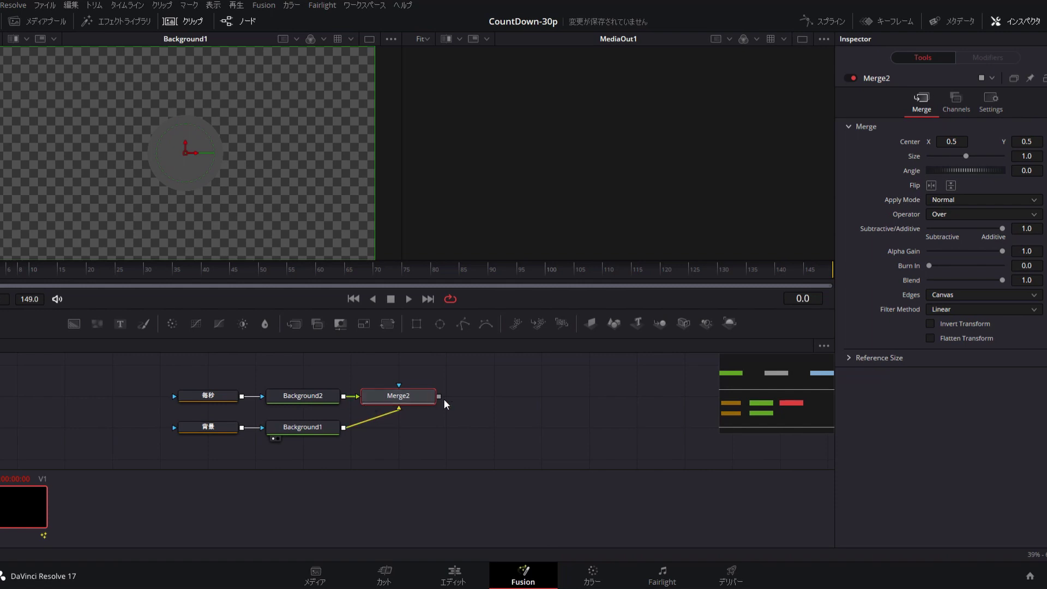
- Wire Merge2's output into Merge1's background input so 04 sits on a black circle
{"action": "scroll", "coordinate": [445, 405], "scroll_direction": "up", "scroll_amount": 2}
{"action": "mouse_move", "coordinate": [439, 433]}
{"action": "left_mouse_down"}
{"action": "mouse_move", "coordinate": [401, 356]}
{"action": "mouse_move", "coordinate": [367, 376]}
{"action": "left_mouse_up"}
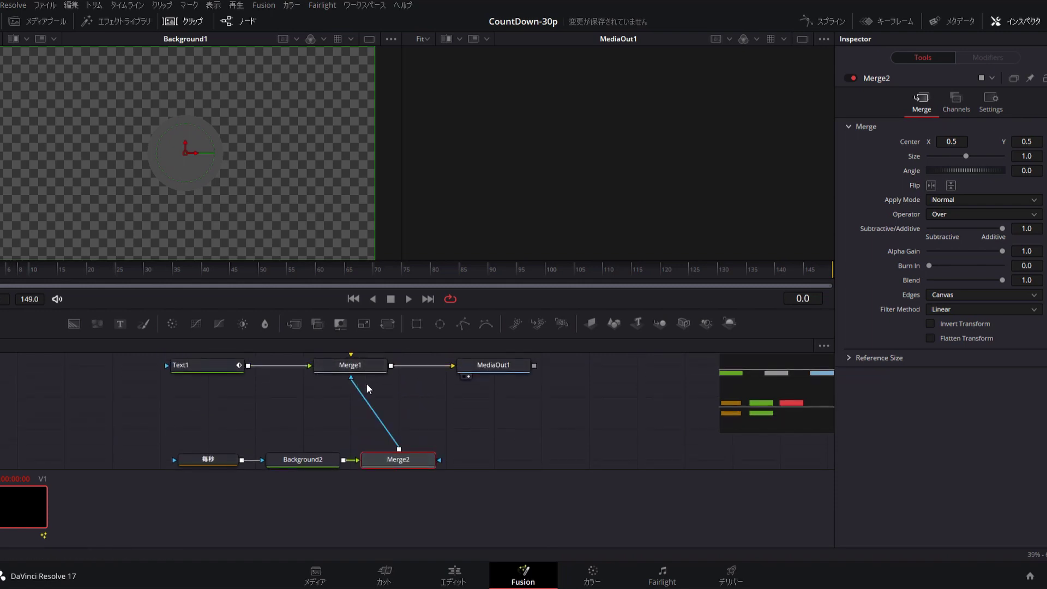
{"action": "left_click", "coordinate": [350, 385]}
{"action": "mouse_move", "coordinate": [361, 397]}
{"action": "left_mouse_down"}
{"action": "mouse_move", "coordinate": [351, 356]}
{"action": "mouse_move", "coordinate": [527, 368]}
{"action": "left_mouse_up"}
{"action": "scroll", "coordinate": [329, 407], "scroll_direction": "down", "scroll_amount": 3}
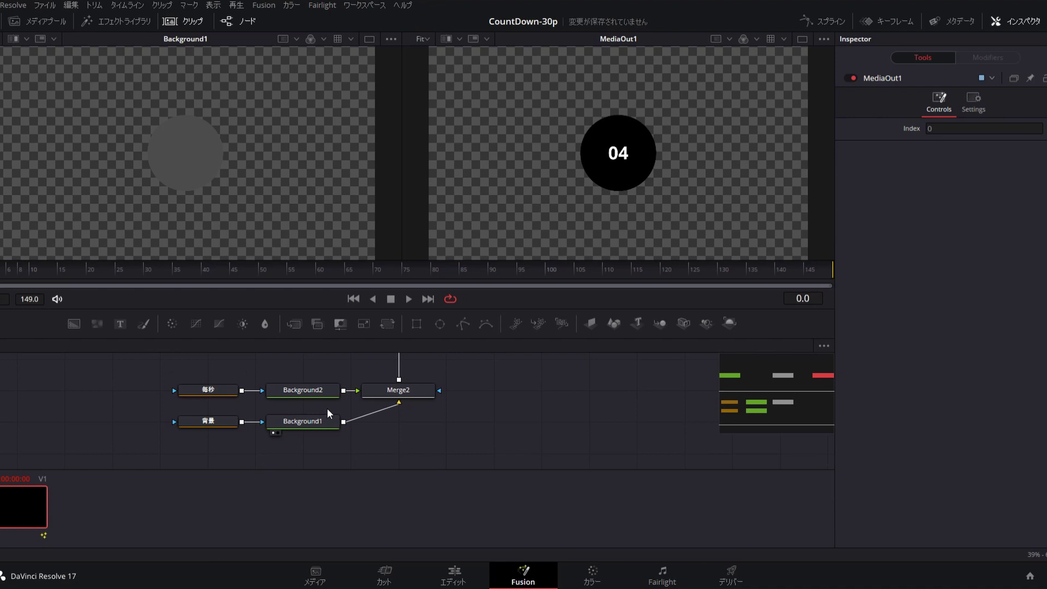
- Raise Background2's Red, Green and Blue channels to 1.0 to make it white
{"action": "left_click", "coordinate": [315, 389]}
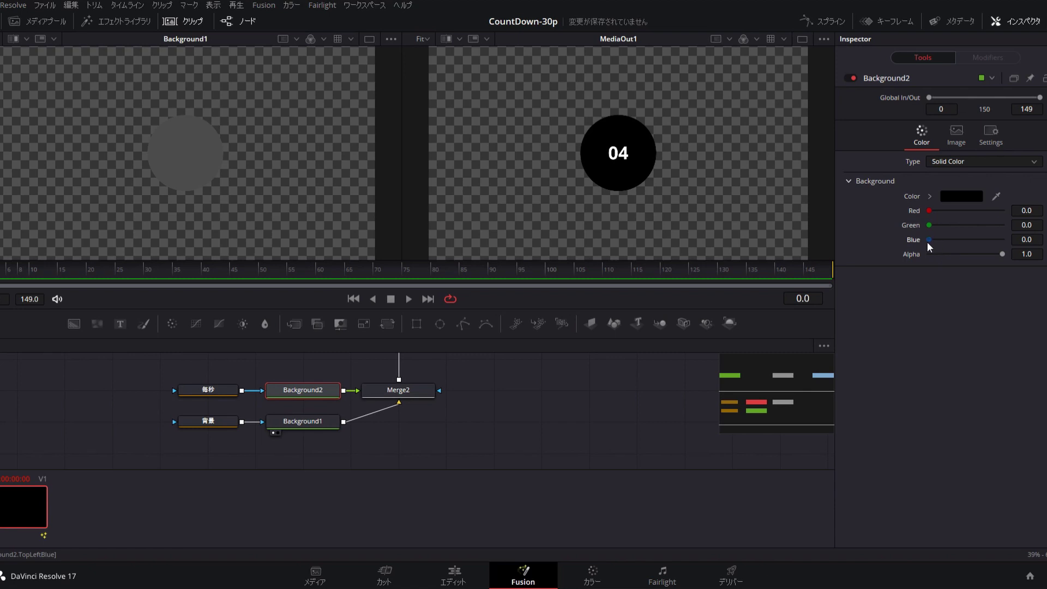
{"action": "left_click_drag", "start_coordinate": [928, 239], "coordinate": [1006, 240]}
{"action": "left_click_drag", "start_coordinate": [929, 225], "coordinate": [1003, 224]}
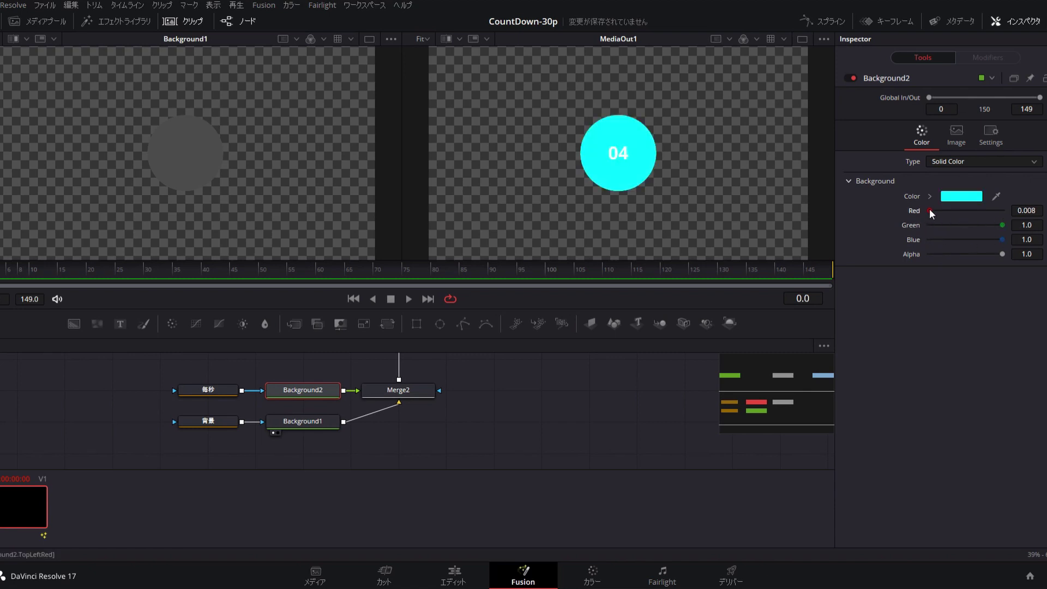
{"action": "left_click_drag", "start_coordinate": [929, 210], "coordinate": [1006, 211]}
{"action": "key", "text": "1"}
{"action": "left_click", "coordinate": [207, 389]}
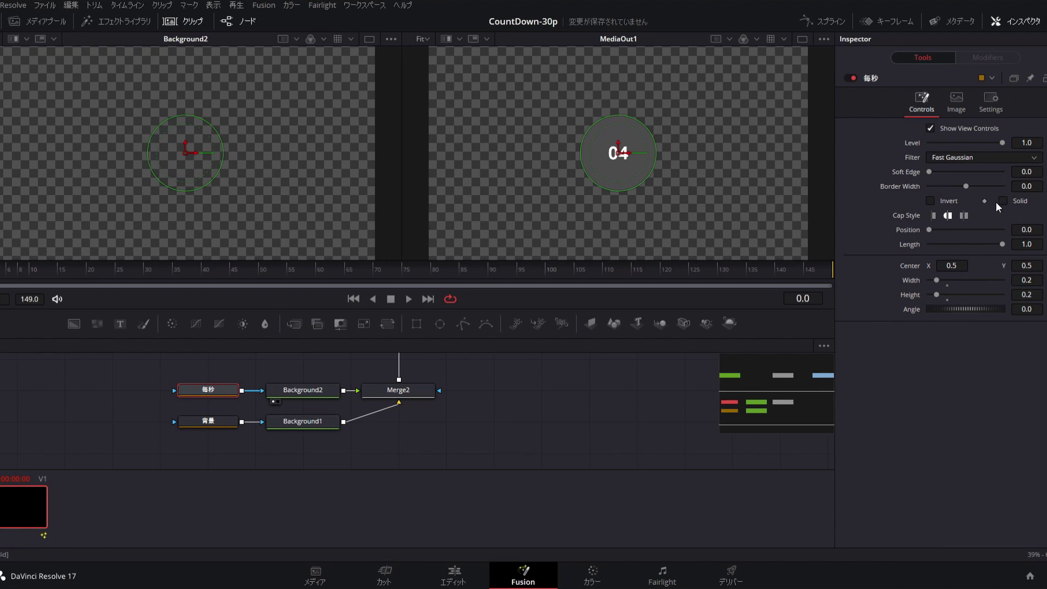
- Give the 毎秒 ellipse a 0.02 border width and shorten it to an arc
{"action": "left_click_drag", "start_coordinate": [966, 186], "coordinate": [967, 186]}
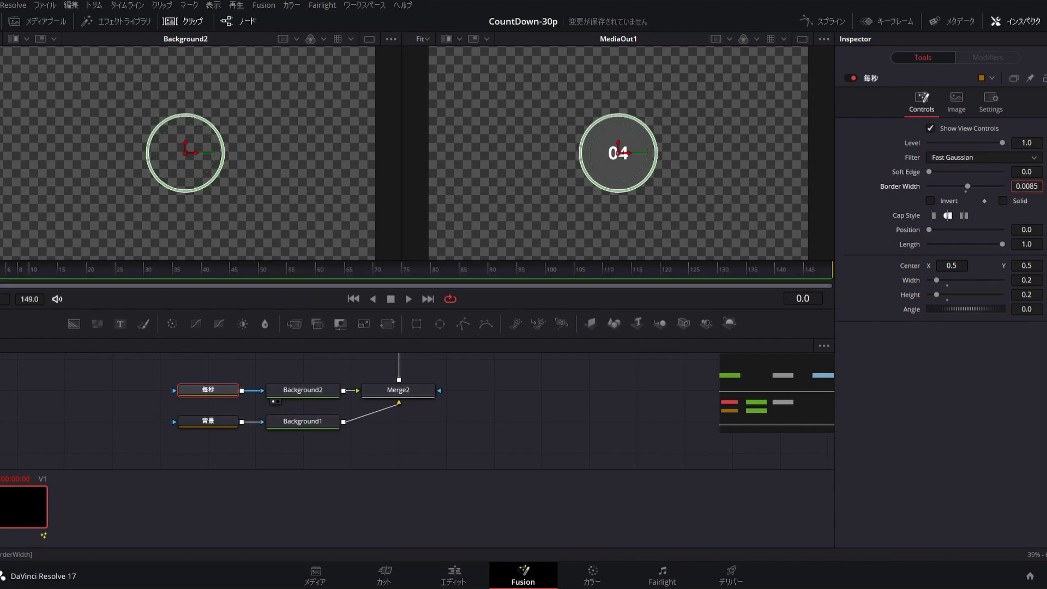
{"action": "double_click", "coordinate": [1025, 186]}
{"action": "type", "text": "0.02"}
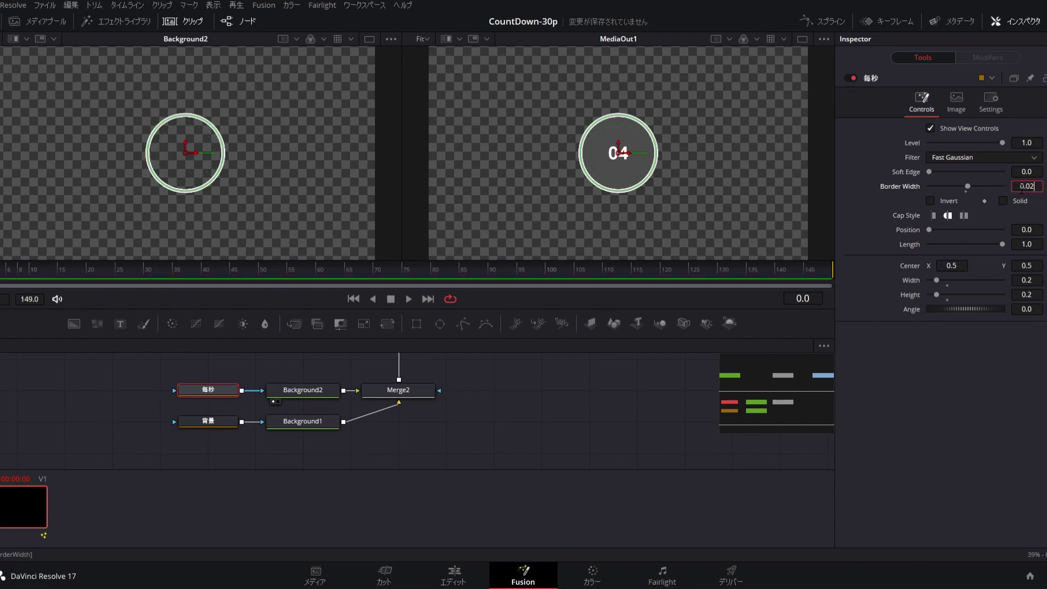
{"action": "key", "text": "Tab"}
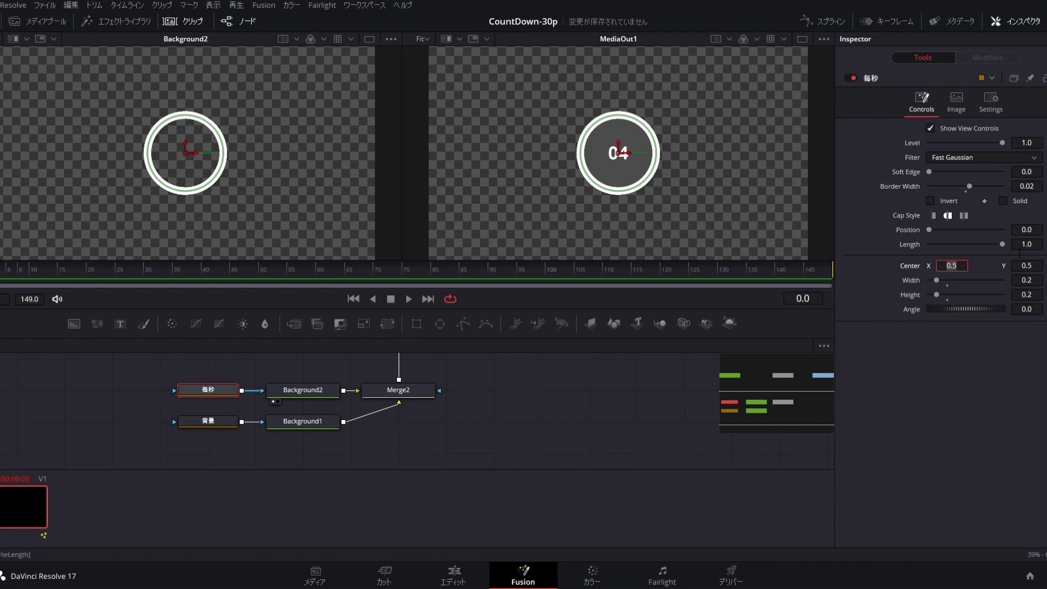
{"action": "mouse_move", "coordinate": [1001, 244]}
{"action": "left_mouse_down"}
{"action": "mouse_move", "coordinate": [914, 234]}
{"action": "mouse_move", "coordinate": [991, 228]}
{"action": "left_mouse_up"}
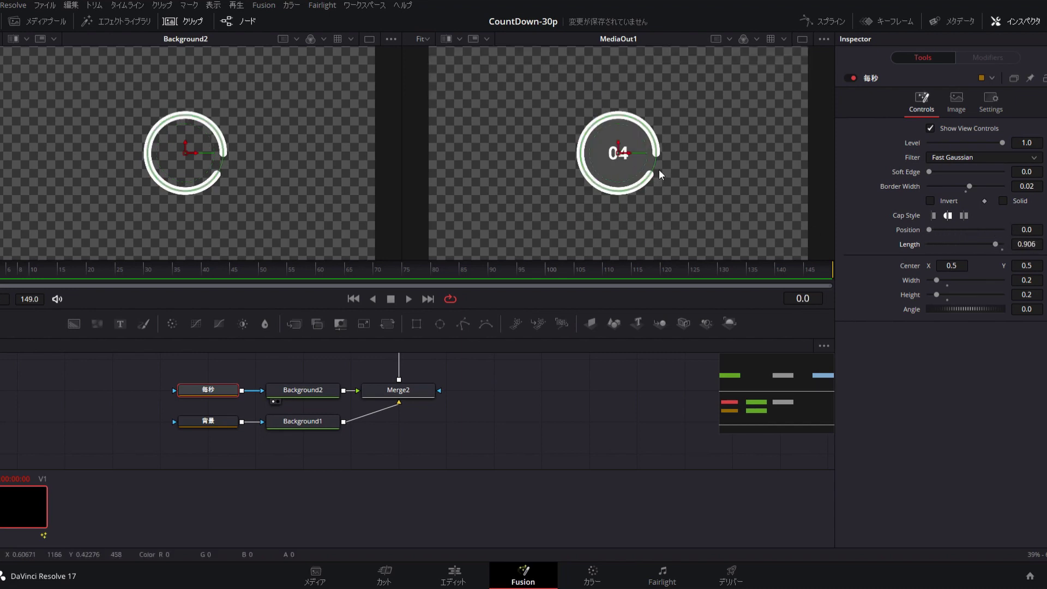
- Compare flat, rounded and square cap styles, settling on flat ends
{"action": "scroll", "coordinate": [659, 169], "scroll_direction": "up", "scroll_amount": 5}
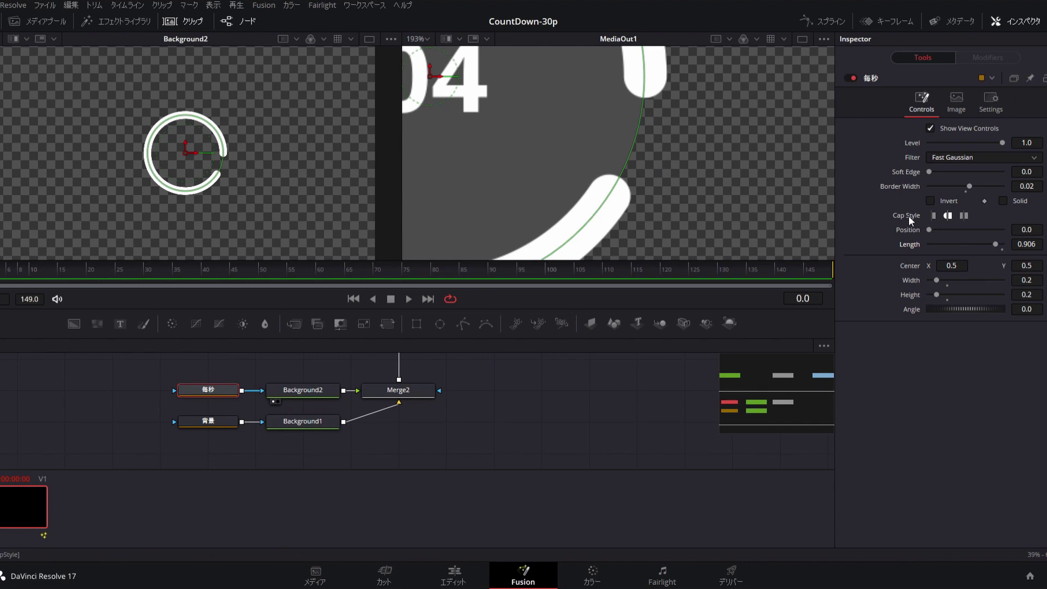
{"action": "left_click", "coordinate": [932, 215]}
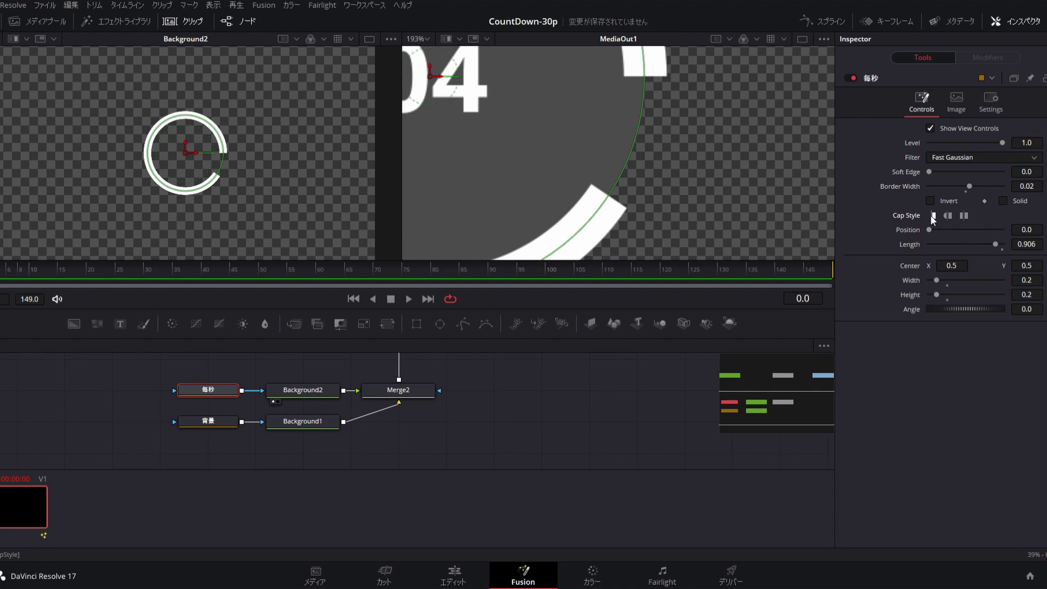
{"action": "left_click", "coordinate": [947, 215]}
{"action": "left_click", "coordinate": [934, 216]}
{"action": "left_click", "coordinate": [948, 215]}
{"action": "left_click", "coordinate": [963, 216]}
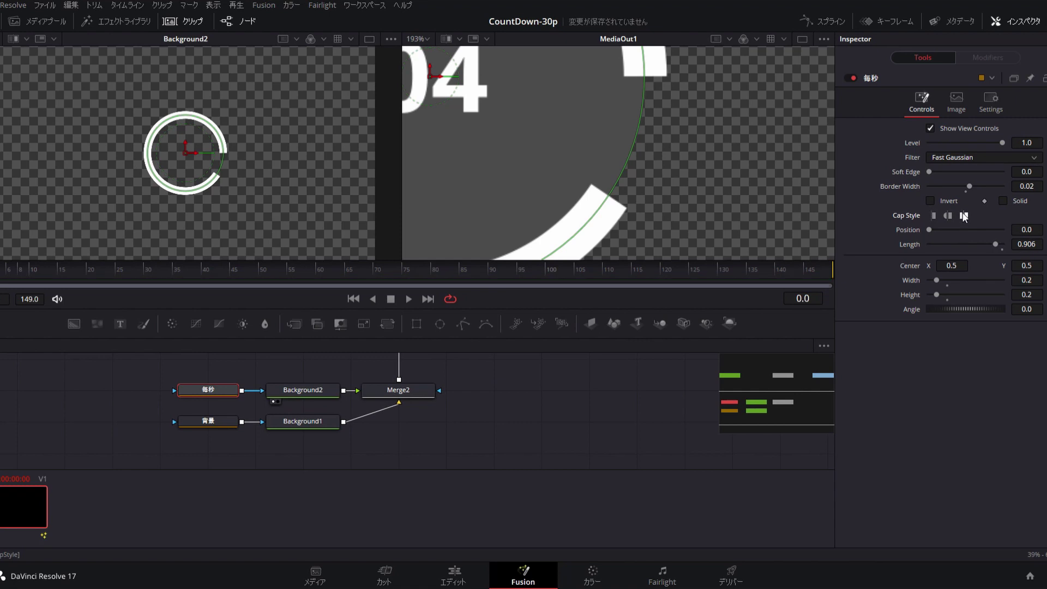
{"action": "left_click", "coordinate": [934, 216]}
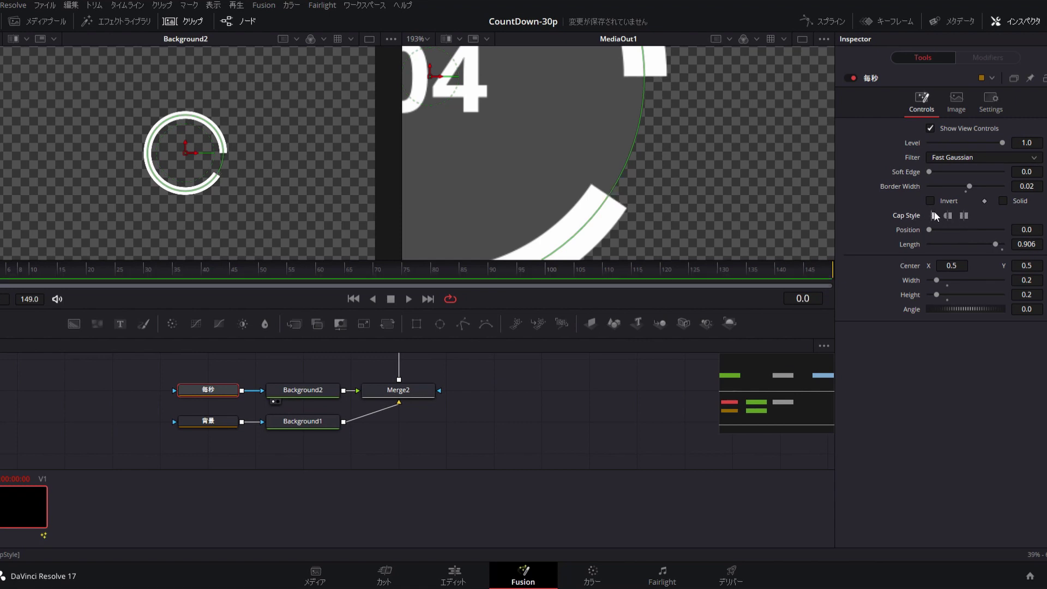
- Trim the ring's Length to about 0.614
{"action": "scroll", "coordinate": [764, 193], "scroll_direction": "down", "scroll_amount": 2}
{"action": "scroll", "coordinate": [763, 193], "scroll_direction": "down", "scroll_amount": 2}
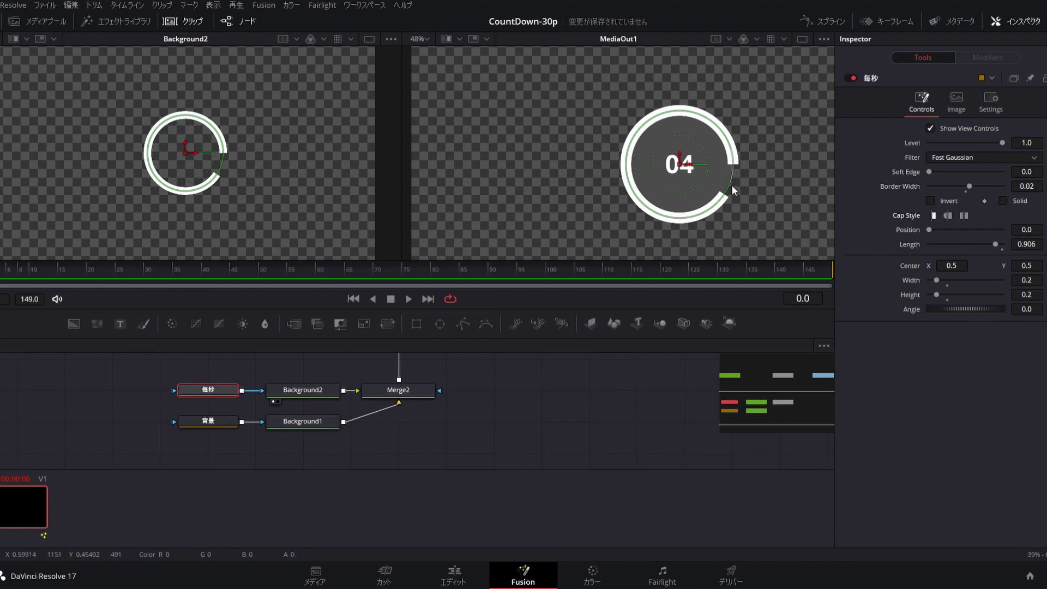
{"action": "left_click_drag", "start_coordinate": [995, 244], "coordinate": [1003, 244]}
- Set the 毎秒 ring's angle to 90
{"action": "left_click", "coordinate": [1027, 309]}
{"action": "type", "text": "90"}
{"action": "key", "text": "Return"}
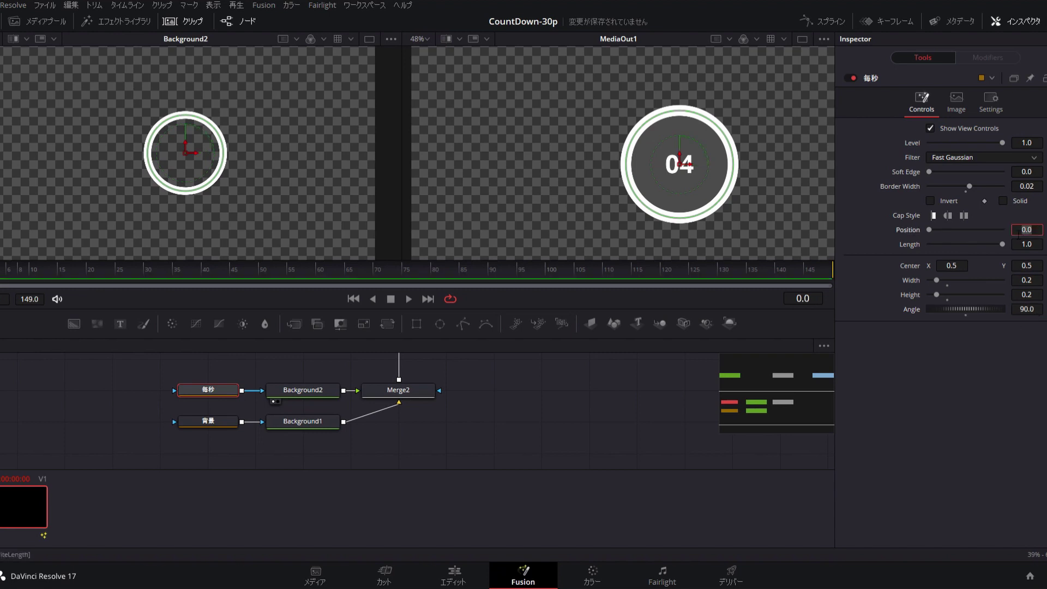
- Drive the ring's Length with the expression (comp.RenderEnd-time)/30 and scrub to check it
{"action": "mouse_move", "coordinate": [1002, 244]}
{"action": "left_mouse_down"}
{"action": "mouse_move", "coordinate": [915, 241]}
{"action": "mouse_move", "coordinate": [1002, 244]}
{"action": "left_mouse_up"}
{"action": "left_click", "coordinate": [1027, 244]}
{"action": "key", "text": "equal"}
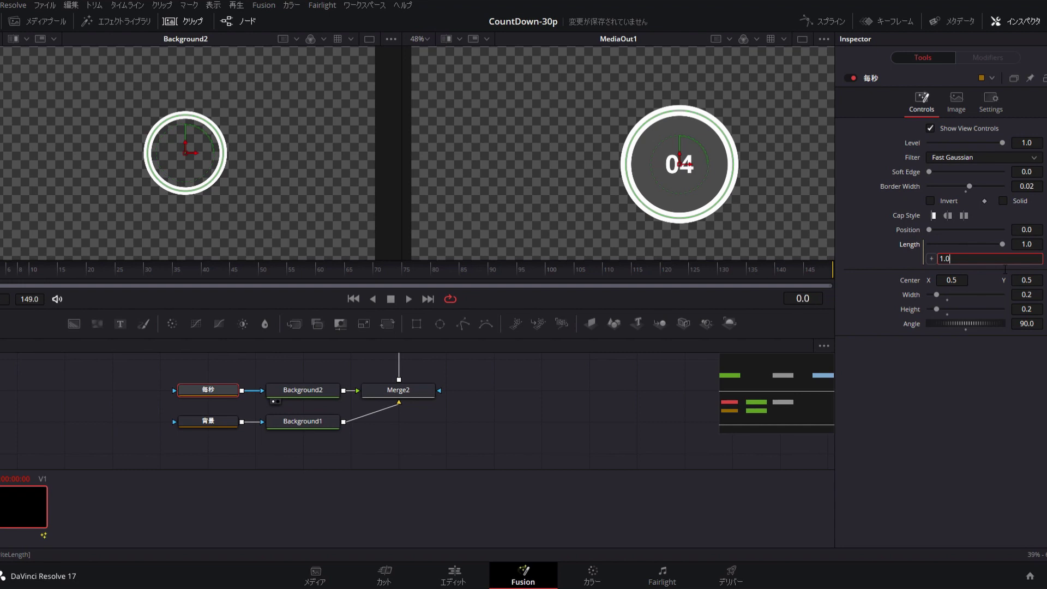
{"action": "type", "text": "comp.Render"}
{"action": "type", "text": "End-time"}
{"action": "key", "text": "Tab"}
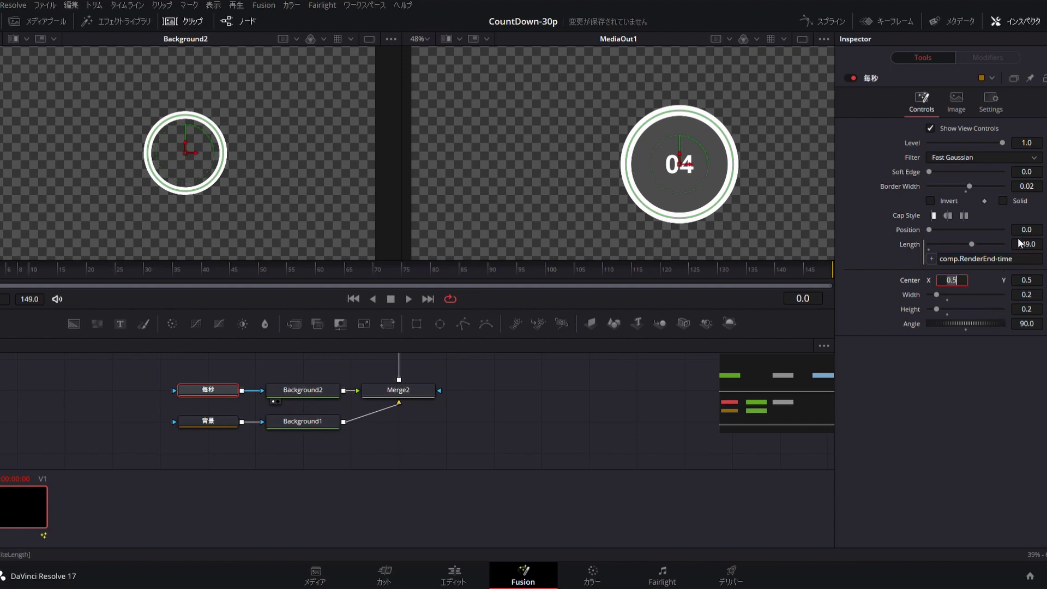
{"action": "left_click_drag", "start_coordinate": [789, 271], "coordinate": [1, 267]}
{"action": "left_click", "coordinate": [1013, 259]}
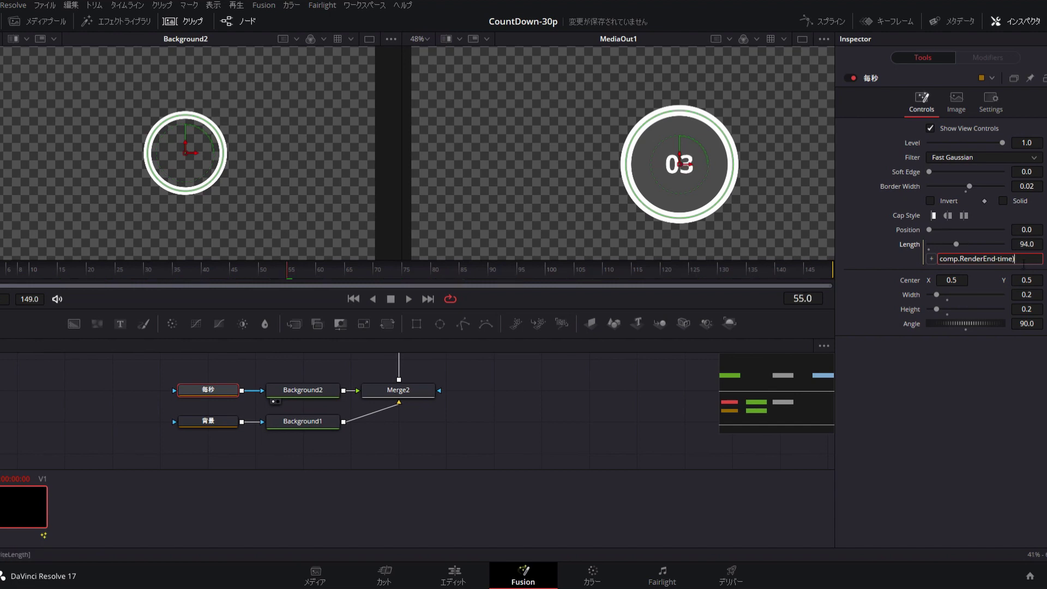
{"action": "type", "text": "("}
{"action": "type", "text": "0"}
{"action": "key", "text": "Tab"}
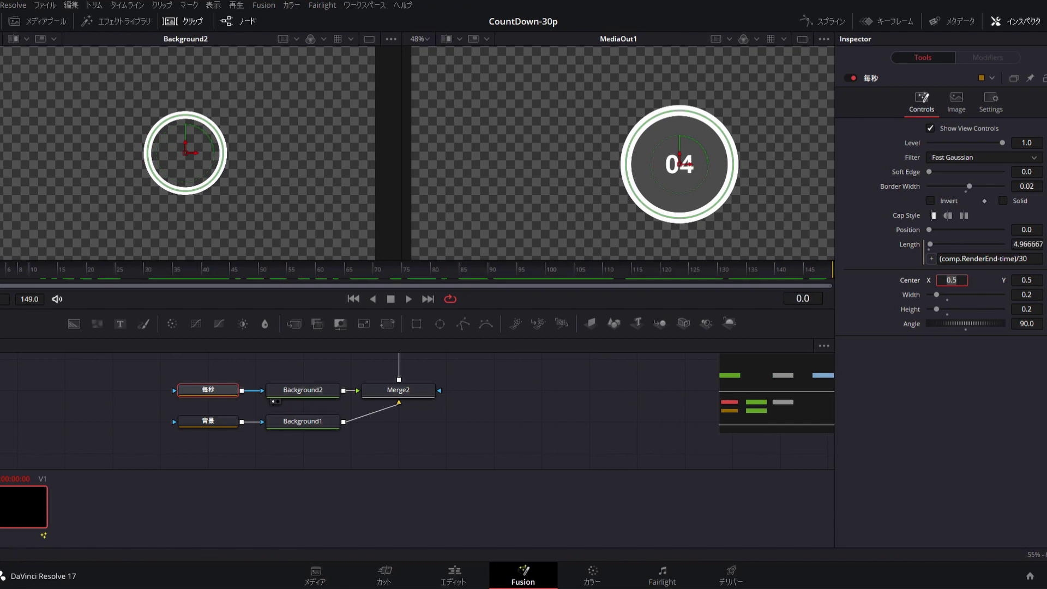
- Wrap the Length expression as ((comp.RenderEnd-time)/30)%1
{"action": "mouse_move", "coordinate": [4, 270]}
{"action": "left_mouse_down"}
{"action": "mouse_move", "coordinate": [789, 269]}
{"action": "mouse_move", "coordinate": [169, 226]}
{"action": "mouse_move", "coordinate": [193, 227]}
{"action": "left_mouse_up"}
{"action": "left_click", "coordinate": [1025, 259]}
{"action": "type", "text": "%1"}
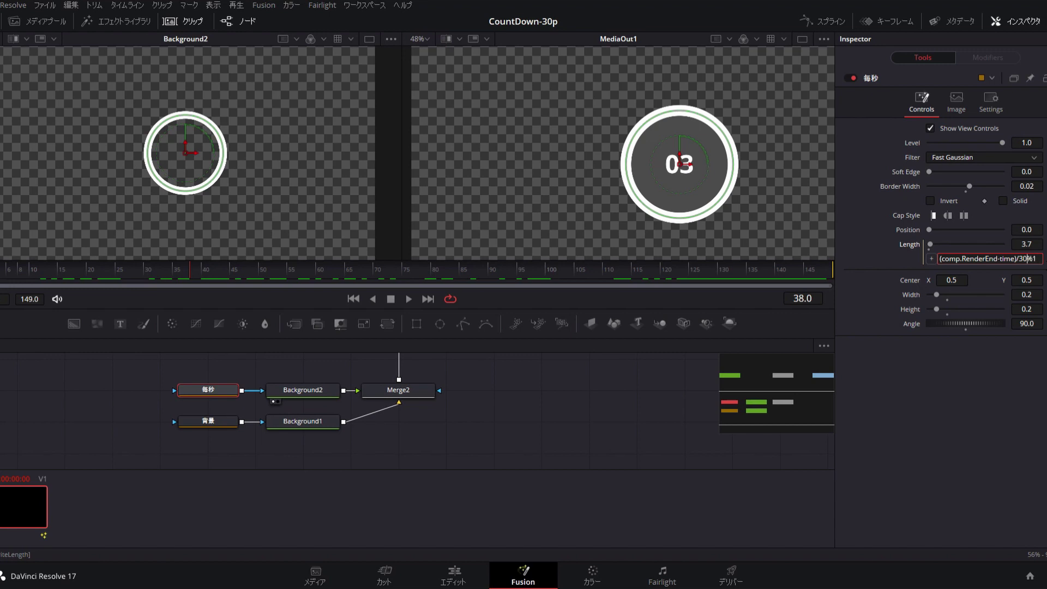
{"action": "type", "text": ")"}
{"action": "type", "text": "("}
{"action": "key", "text": "Tab"}
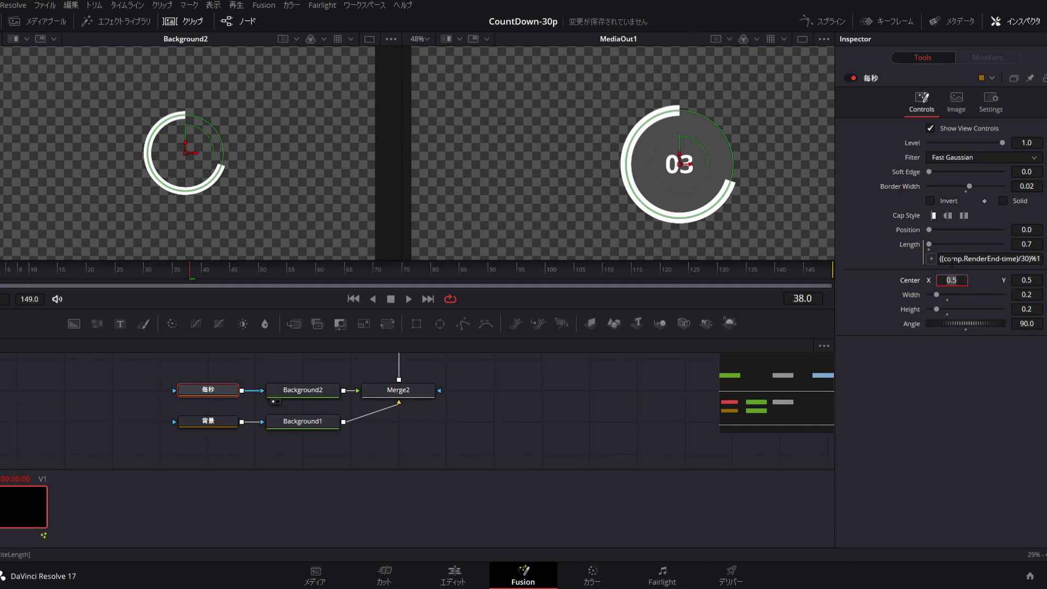
- Step frame by frame and scrub the timeline to watch the ring empty each second
{"action": "left_click_drag", "start_coordinate": [284, 279], "coordinate": [8, 279]}
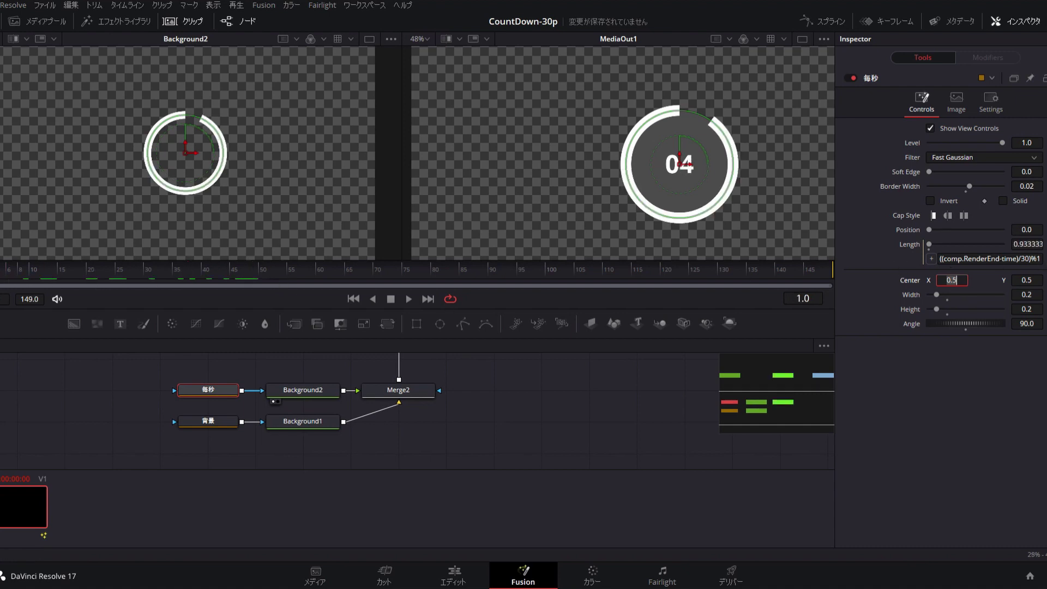
{"action": "key", "text": "Right"}
{"action": "left_click", "coordinate": [1032, 259]}
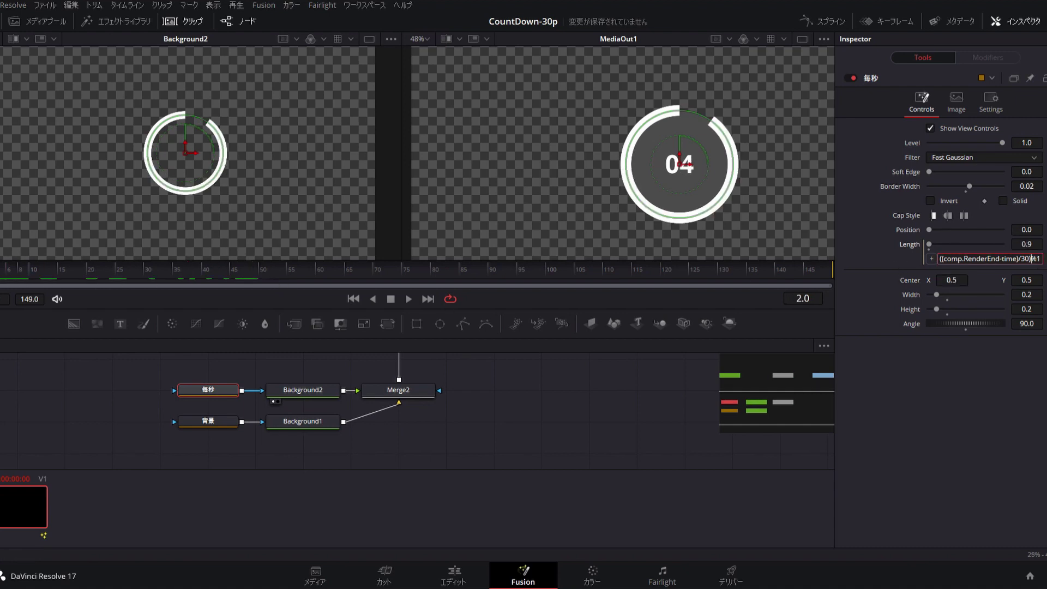
{"action": "key", "text": "Return"}
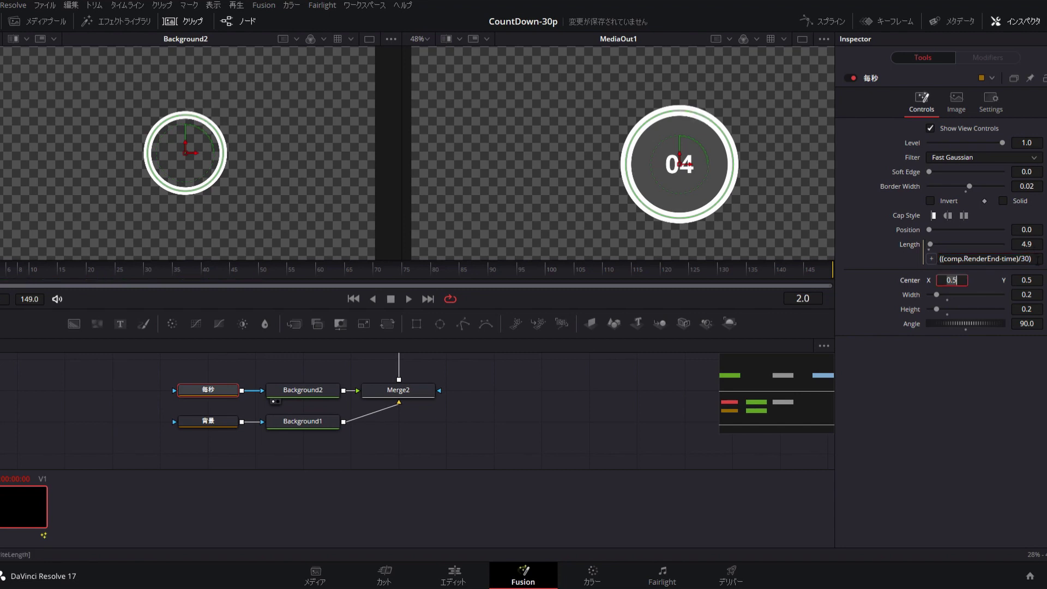
{"action": "left_click", "coordinate": [1038, 263]}
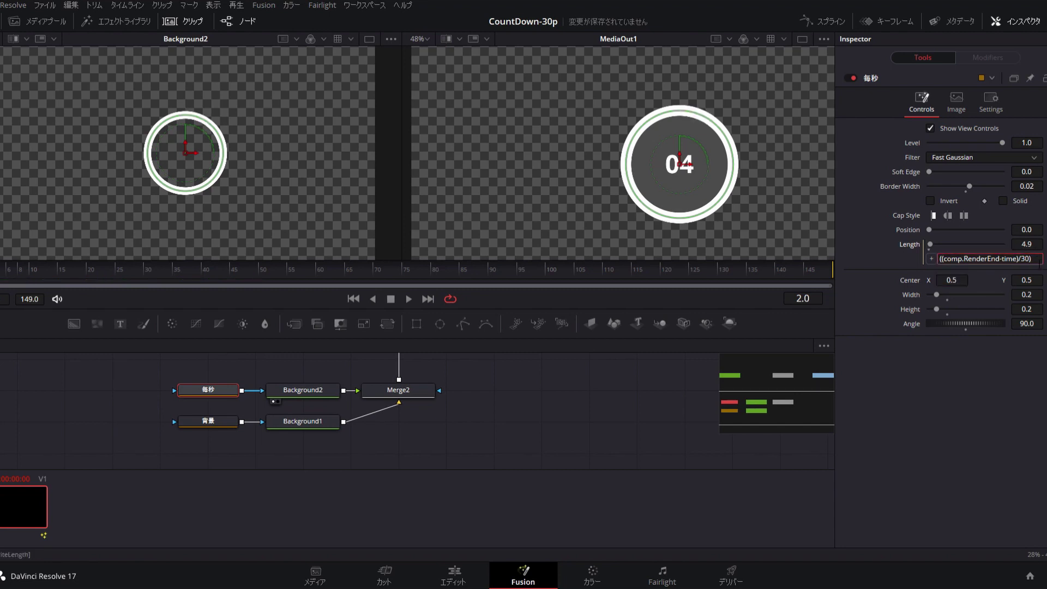
{"action": "type", "text": "%1"}
{"action": "key", "text": "Return"}
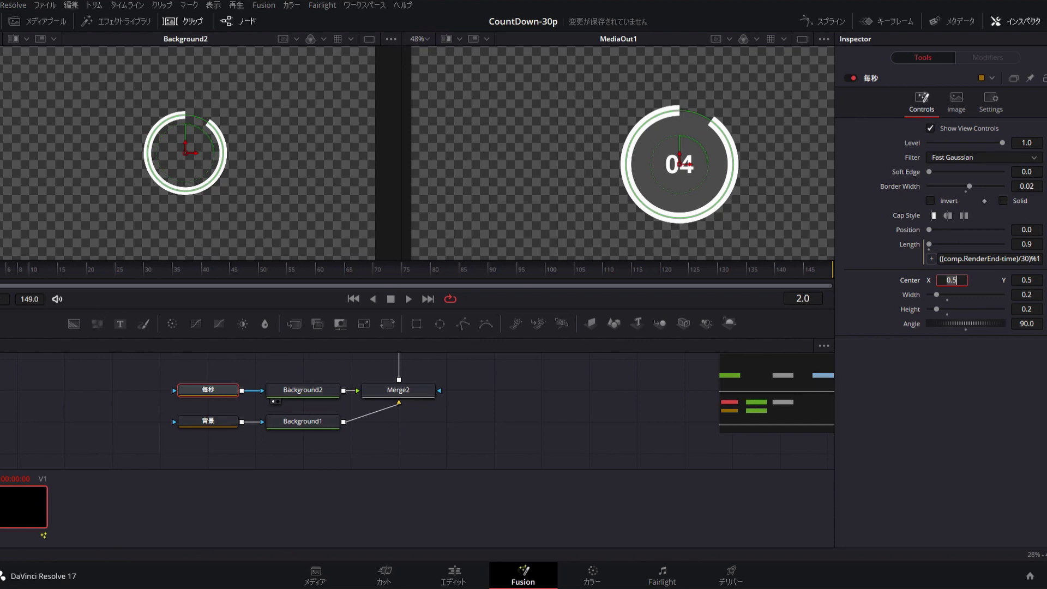
{"action": "key", "text": "Right"}
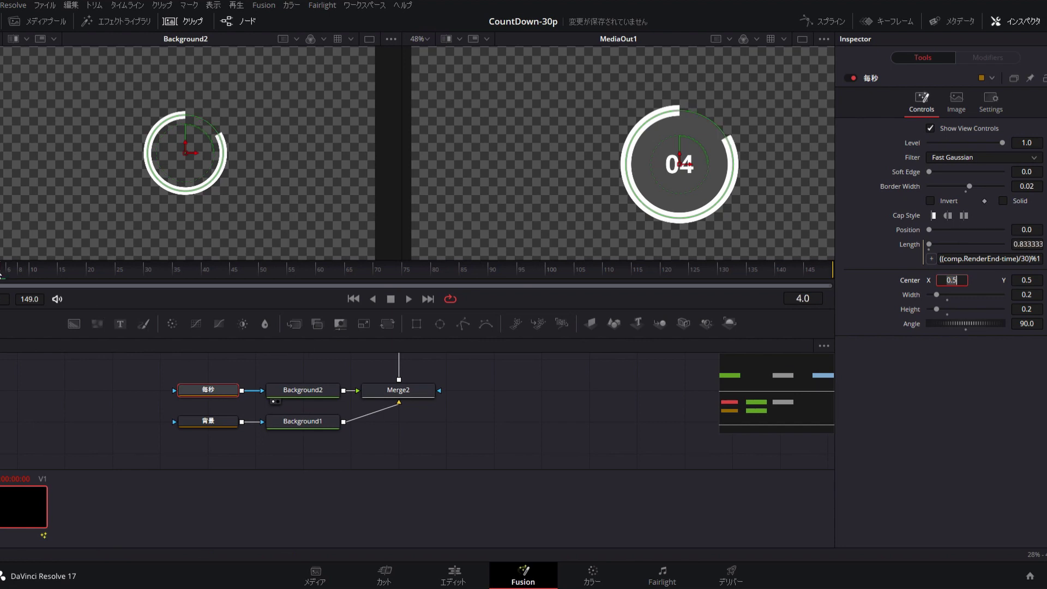
{"action": "key", "text": "Right"}
{"action": "key", "text": "Right"}
{"action": "key", "text": "Left"}
{"action": "key", "text": "Right"}
{"action": "mouse_move", "coordinate": [2, 264]}
{"action": "left_mouse_down"}
{"action": "mouse_move", "coordinate": [174, 231]}
{"action": "mouse_move", "coordinate": [572, 207]}
{"action": "left_mouse_up"}
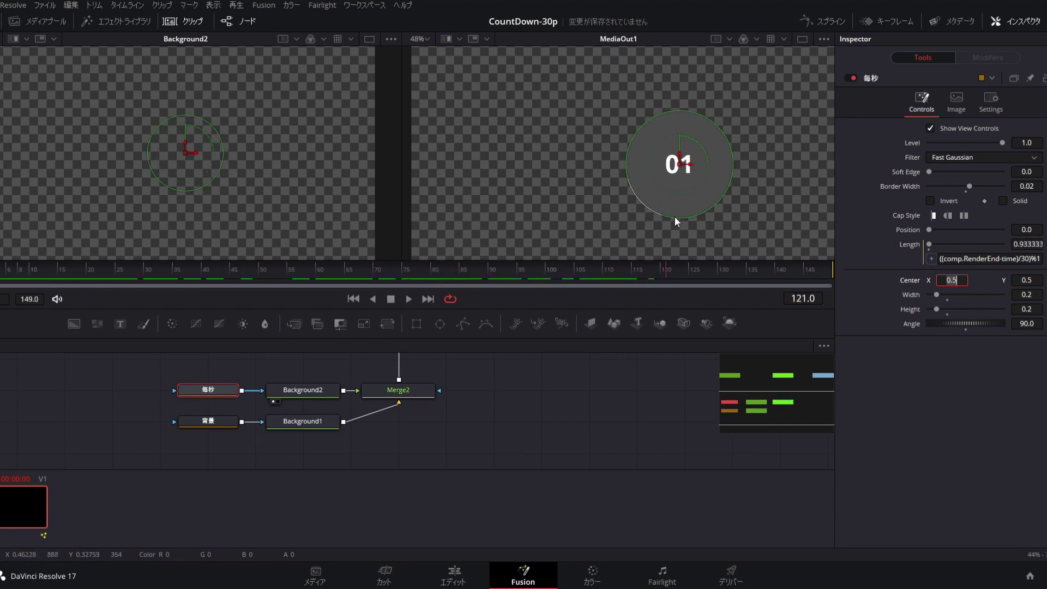
{"action": "left_click", "coordinate": [459, 562]}
{"action": "left_click_drag", "start_coordinate": [443, 297], "coordinate": [358, 298]}
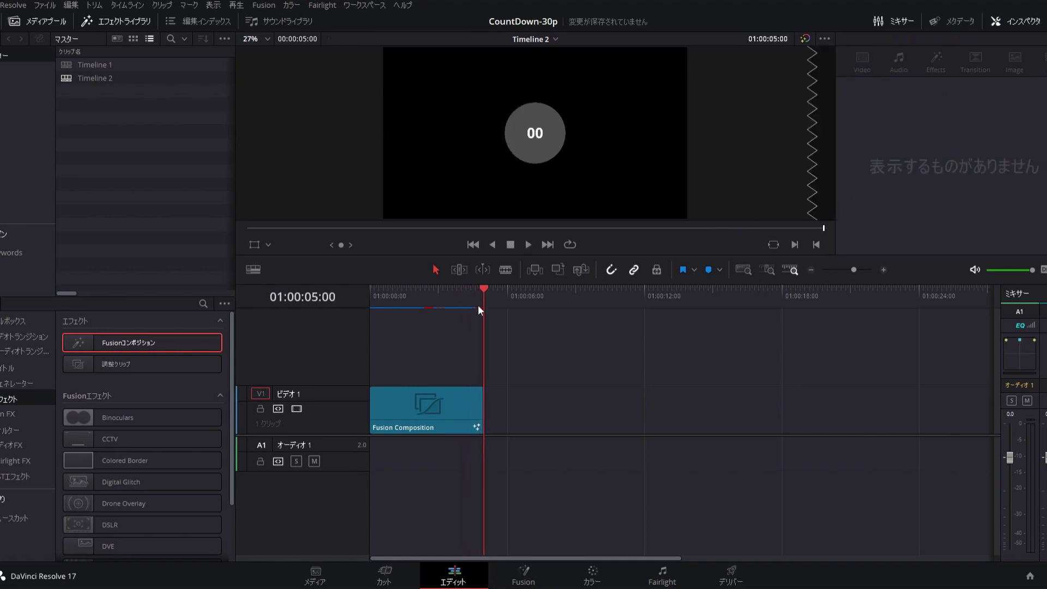
{"action": "left_click_drag", "start_coordinate": [476, 295], "coordinate": [459, 287]}
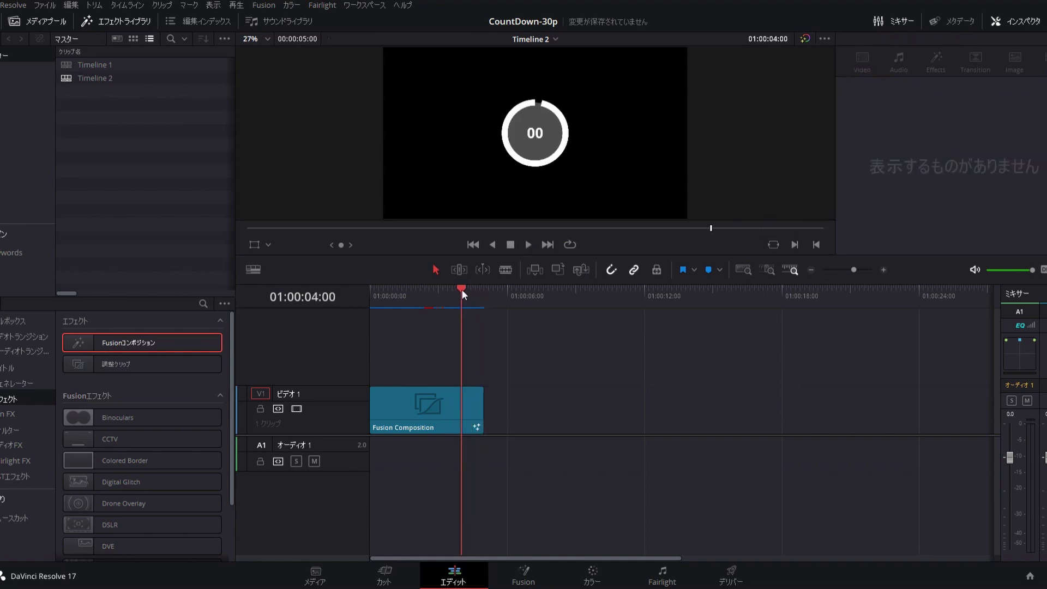
{"action": "key", "text": "space"}
{"action": "key", "text": "space"}
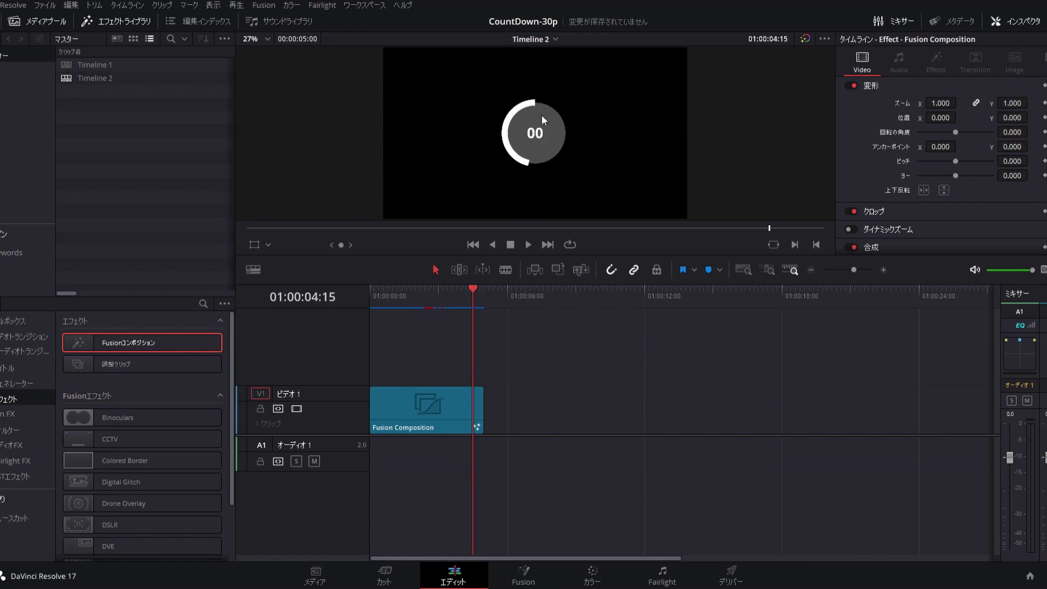
{"action": "left_click", "coordinate": [524, 574]}
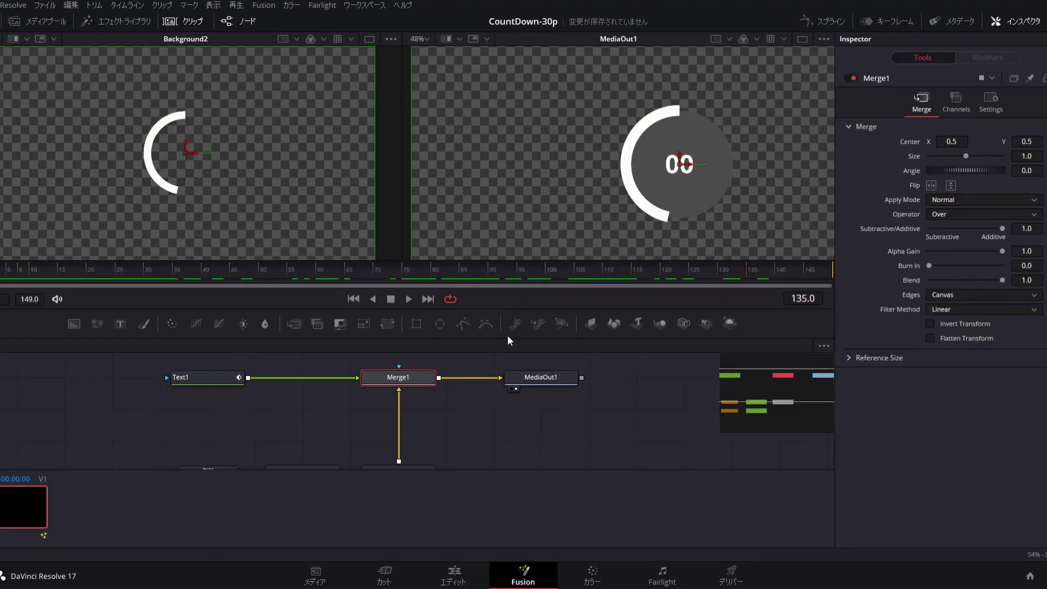
- Change 毎秒's Length to iif(comp.RenderEnd-time>=30,((comp.RenderEnd-time)/30)%1,1)
{"action": "scroll", "coordinate": [248, 397], "scroll_direction": "down", "scroll_amount": 1}
{"action": "scroll", "coordinate": [248, 397], "scroll_direction": "down", "scroll_amount": 1}
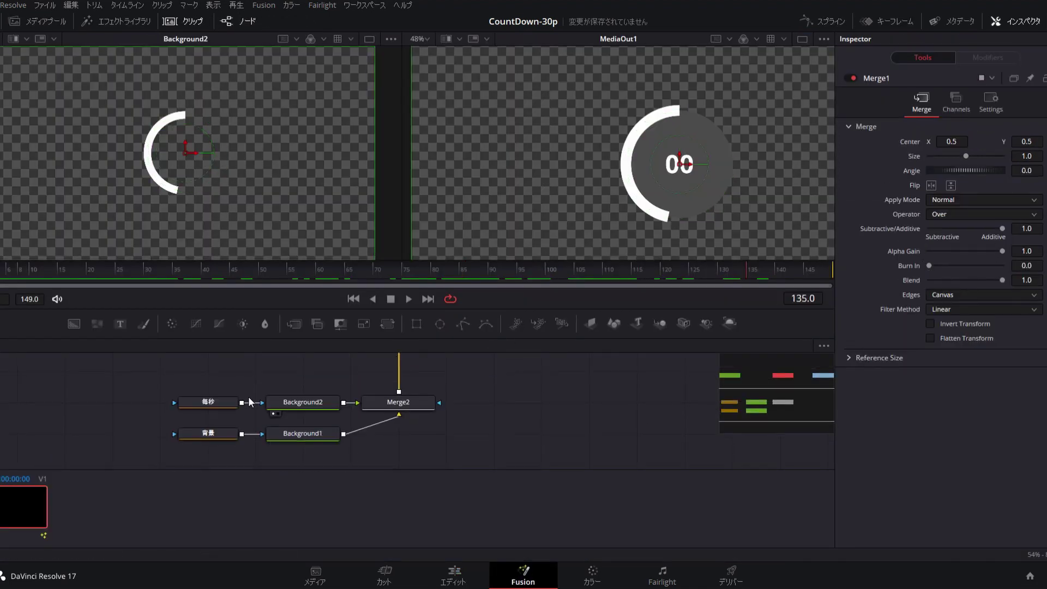
{"action": "left_click", "coordinate": [211, 404]}
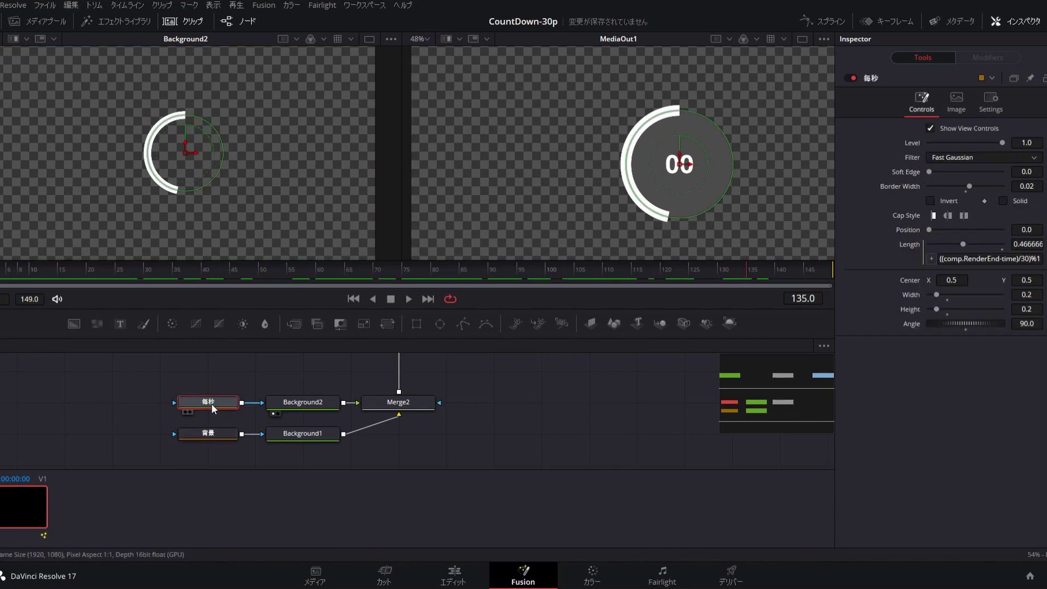
{"action": "left_click", "coordinate": [964, 259]}
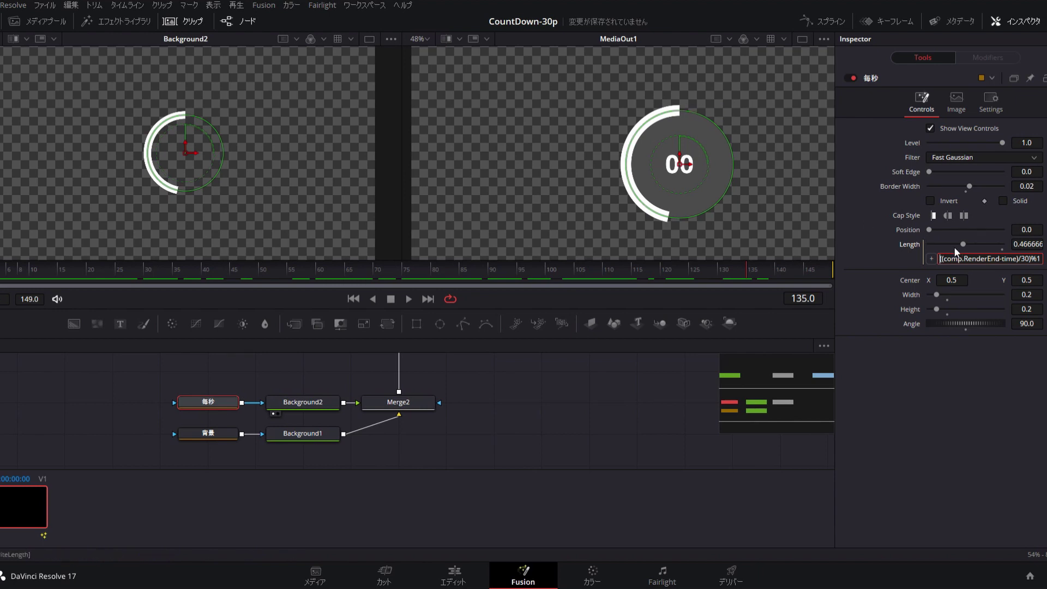
{"action": "type", "text": "iif"}
{"action": "type", "text": " (comp.RendEnd-time>=30"}
{"action": "type", "text": ","}
{"action": "key", "text": "BackSpace"}
{"action": "key", "text": "Right"}
{"action": "key", "text": "Right"}
{"action": "key", "text": "Right"}
{"action": "type", "text": ","}
{"action": "type", "text": "1)"}
{"action": "key", "text": "Tab"}
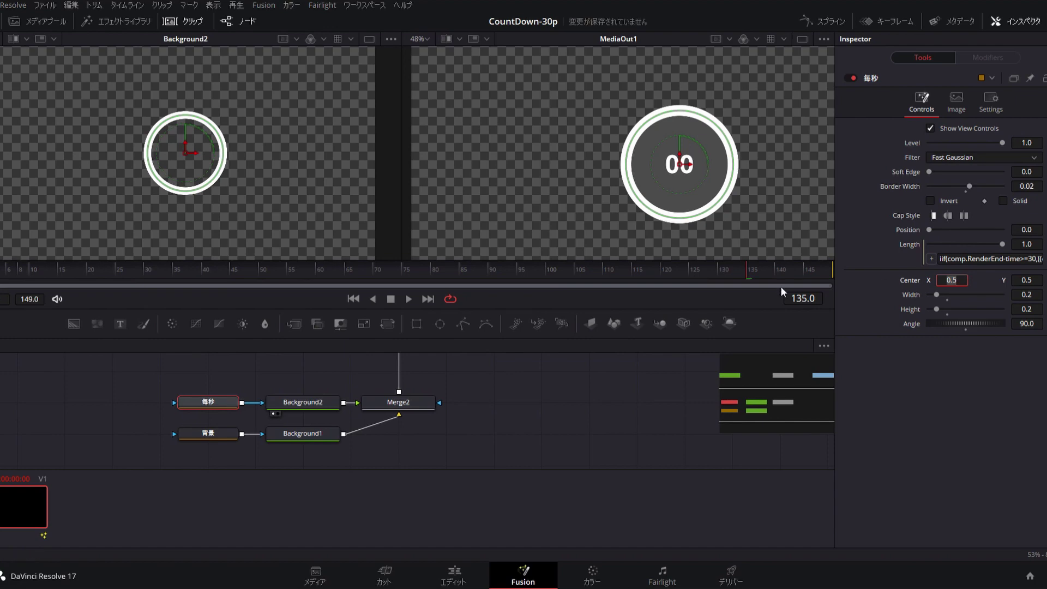
- Scrub the final seconds to confirm the ring stays full through the last second
{"action": "left_click", "coordinate": [655, 273]}
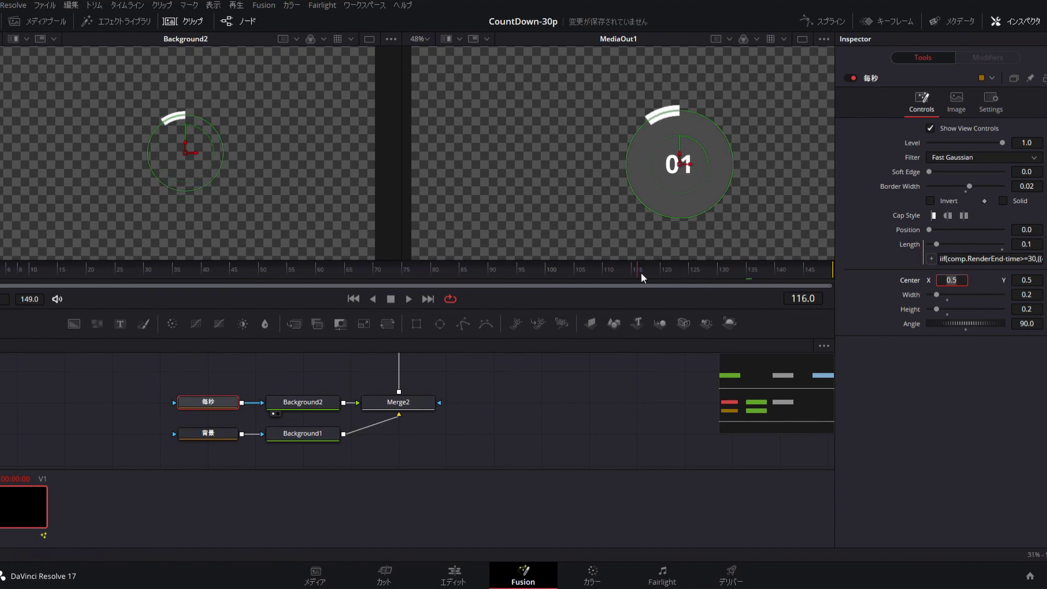
{"action": "left_click_drag", "start_coordinate": [655, 270], "coordinate": [651, 269]}
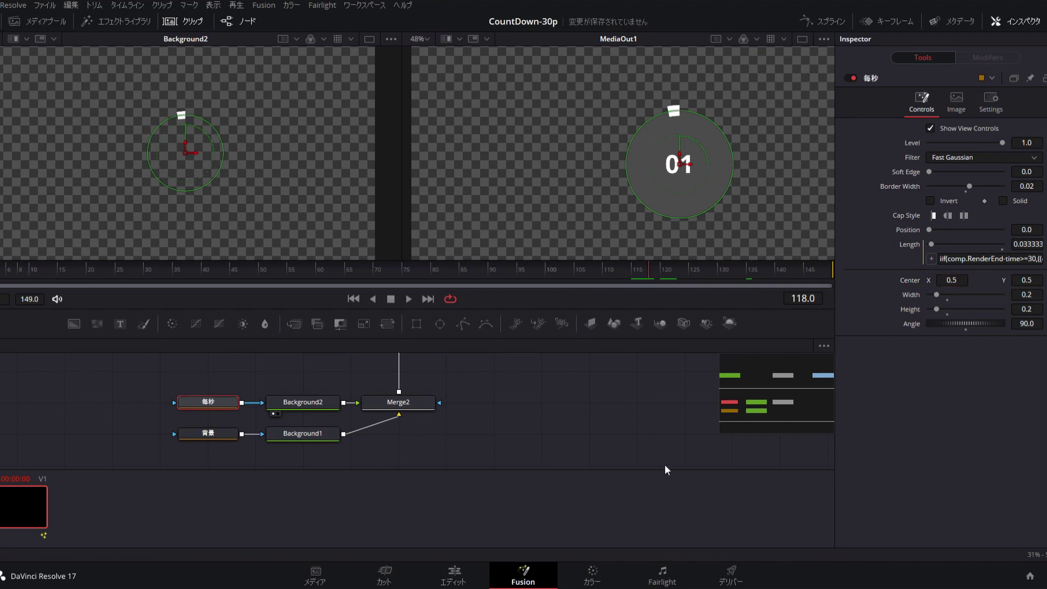
{"action": "key", "text": "Right"}
{"action": "key", "text": "Right"}
{"action": "key", "text": "Right"}
{"action": "key", "text": "Right"}
{"action": "left_click_drag", "start_coordinate": [709, 270], "coordinate": [801, 271]}
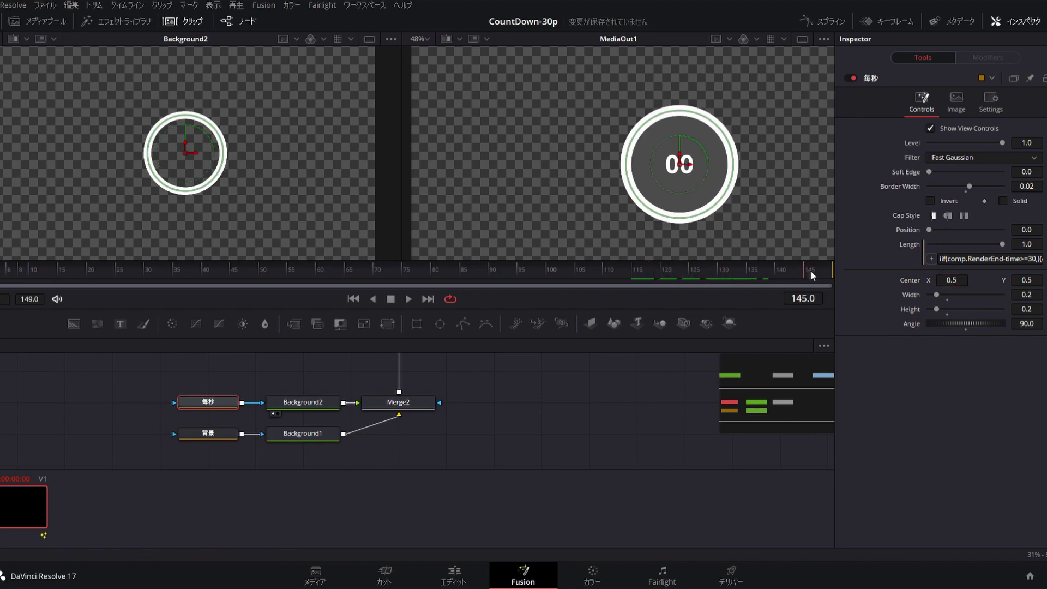
{"action": "mouse_move", "coordinate": [676, 266]}
{"action": "left_mouse_down"}
{"action": "mouse_move", "coordinate": [650, 267]}
{"action": "mouse_move", "coordinate": [672, 266]}
{"action": "left_mouse_up"}
{"action": "left_click_drag", "start_coordinate": [614, 266], "coordinate": [816, 270]}
{"action": "mouse_move", "coordinate": [816, 267]}
{"action": "left_mouse_down"}
{"action": "mouse_move", "coordinate": [446, 257]}
{"action": "mouse_move", "coordinate": [3, 265]}
{"action": "left_mouse_up"}
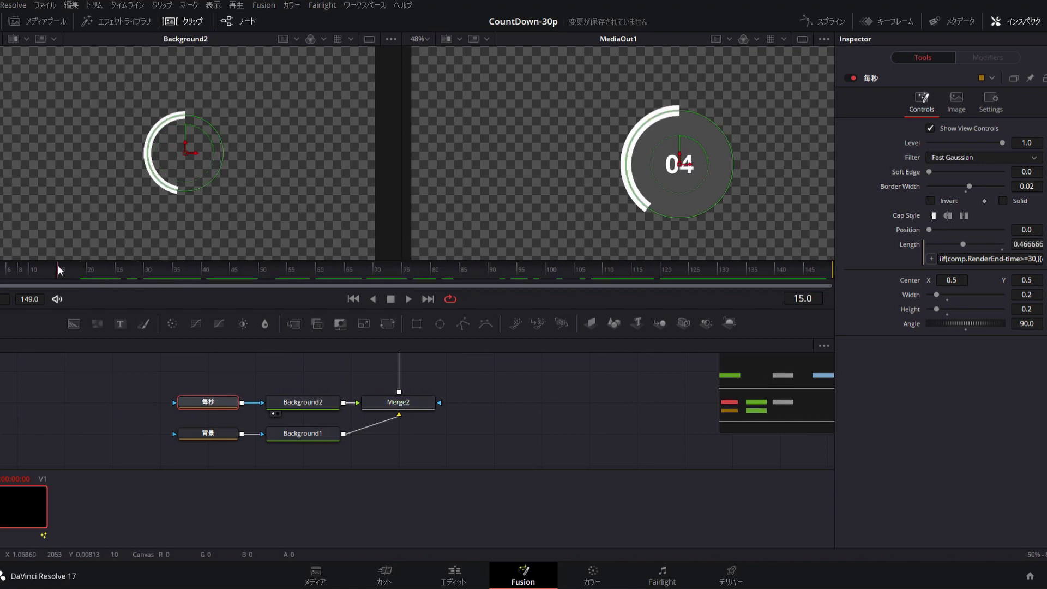
- Select the ring's group of nodes and copy it
{"action": "left_click", "coordinate": [144, 374]}
{"action": "mouse_move", "coordinate": [148, 389]}
{"action": "left_mouse_down"}
{"action": "mouse_move", "coordinate": [278, 413]}
{"action": "mouse_move", "coordinate": [433, 409]}
{"action": "left_mouse_up"}
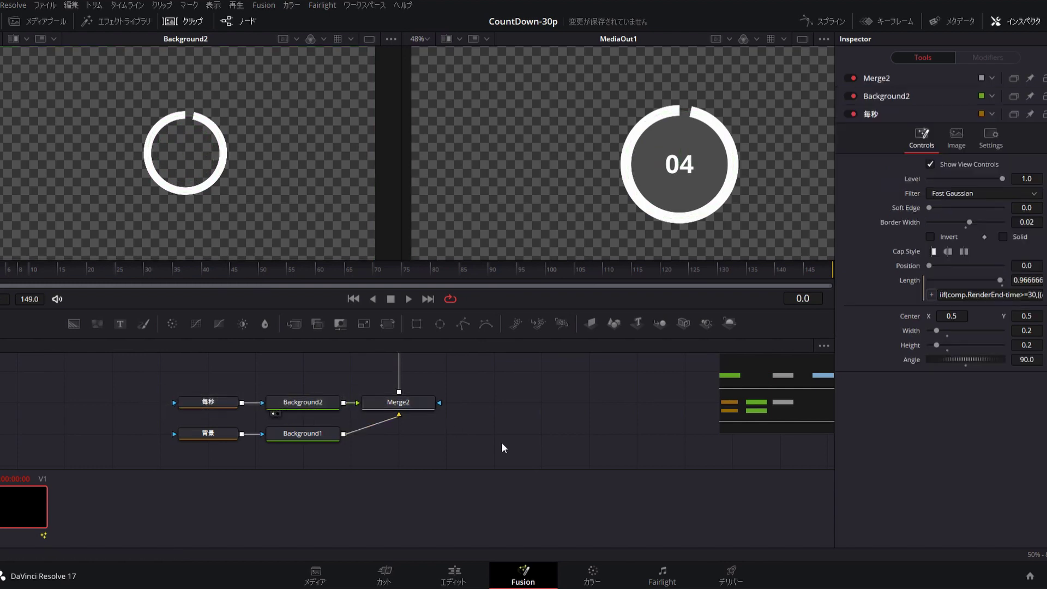
{"action": "key", "text": "ctrl+c"}
- Paste a duplicate of the ring node group above the originals and connect it into Merge1
{"action": "key", "text": "ctrl+v"}
{"action": "left_click_drag", "start_coordinate": [554, 434], "coordinate": [331, 365]}
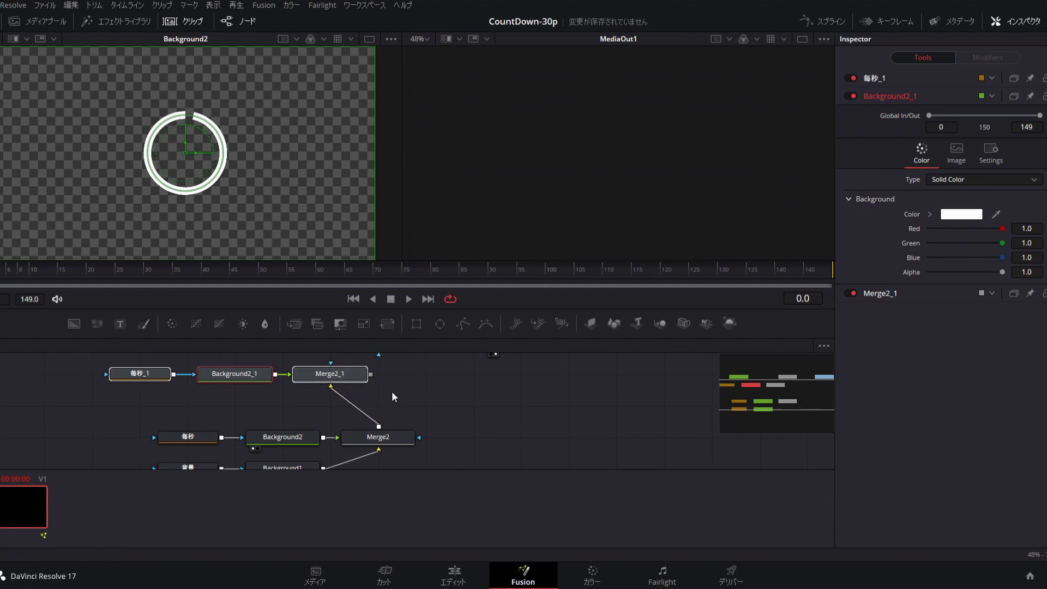
{"action": "scroll", "coordinate": [382, 380], "scroll_direction": "up", "scroll_amount": 3}
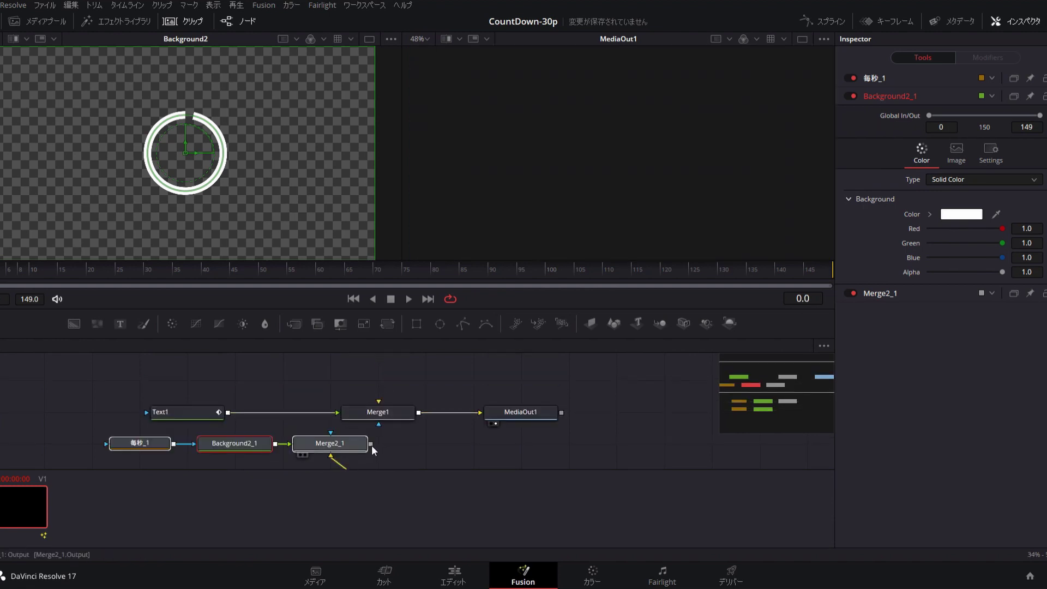
{"action": "mouse_move", "coordinate": [371, 443]}
{"action": "left_mouse_down"}
{"action": "mouse_move", "coordinate": [378, 420]}
{"action": "mouse_move", "coordinate": [147, 443]}
{"action": "left_mouse_up"}
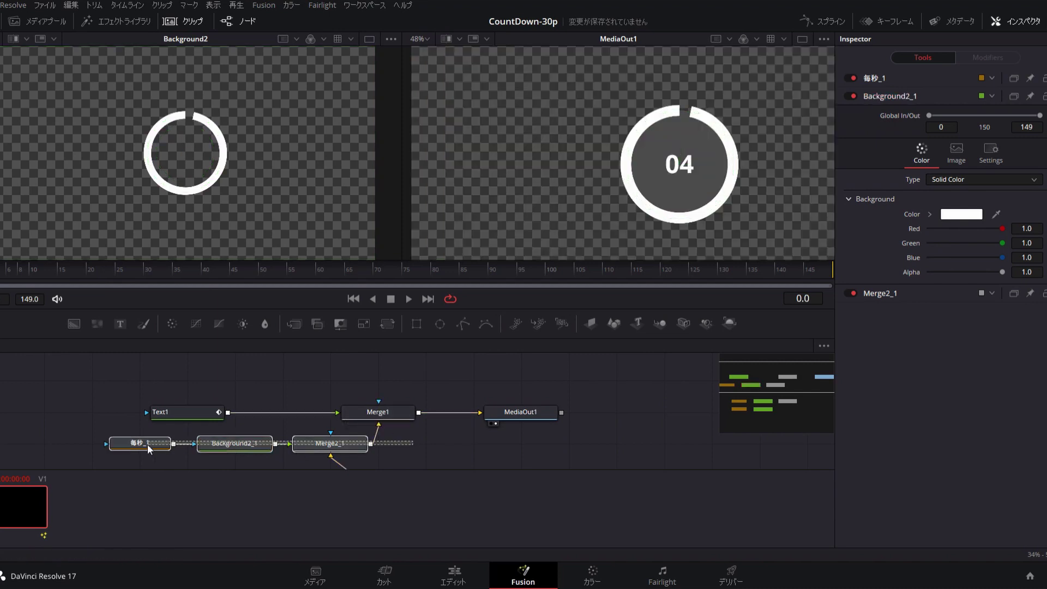
{"action": "left_click_drag", "start_coordinate": [232, 448], "coordinate": [280, 453]}
{"action": "scroll", "coordinate": [284, 444], "scroll_direction": "down", "scroll_amount": 1}
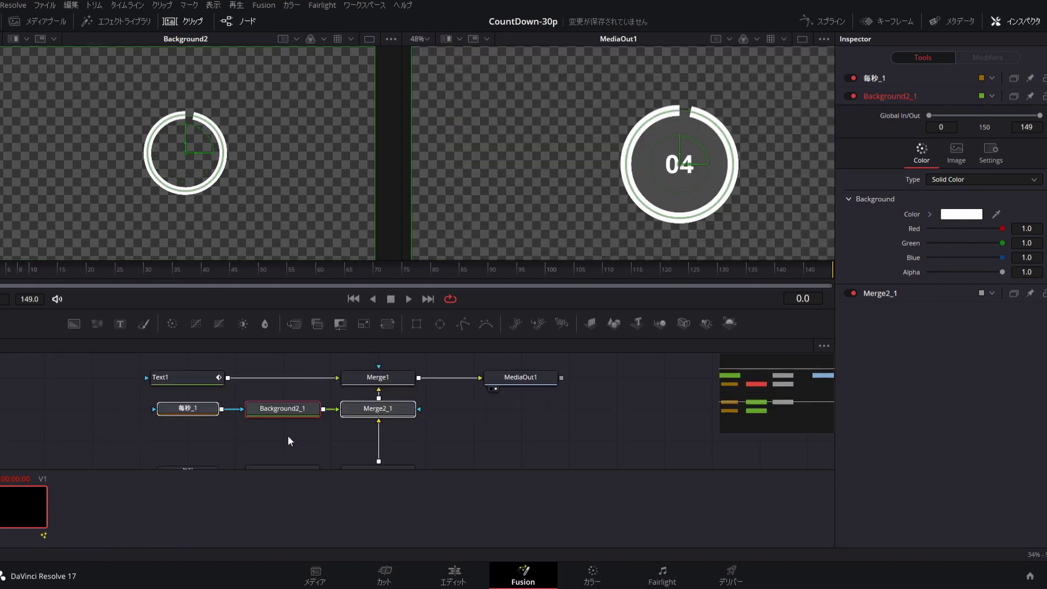
{"action": "scroll", "coordinate": [289, 433], "scroll_direction": "down", "scroll_amount": 1}
{"action": "scroll", "coordinate": [365, 376], "scroll_direction": "up", "scroll_amount": 1}
{"action": "left_click", "coordinate": [362, 401]}
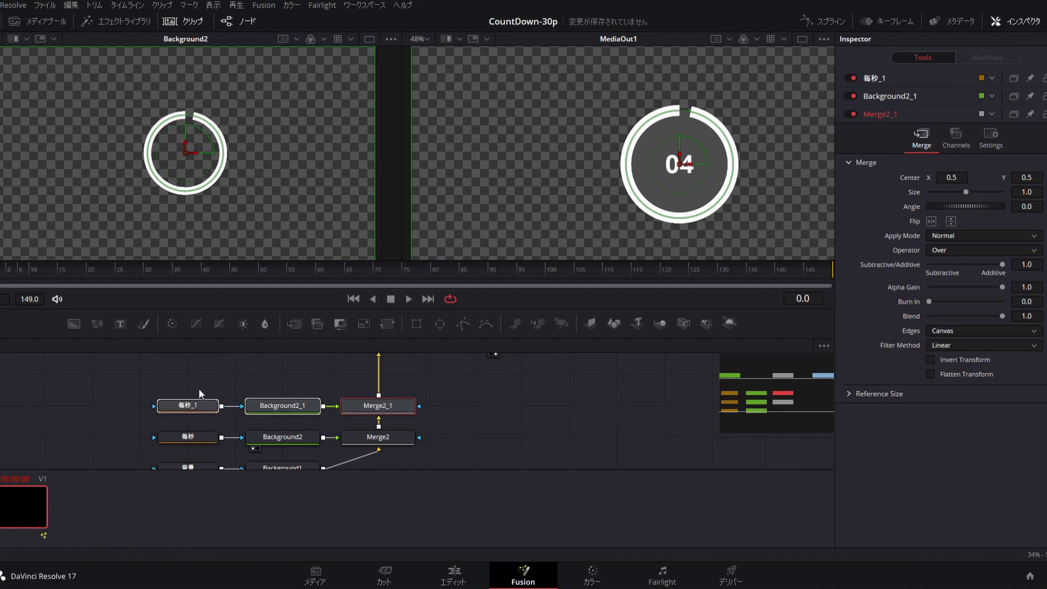
{"action": "left_click", "coordinate": [191, 406]}
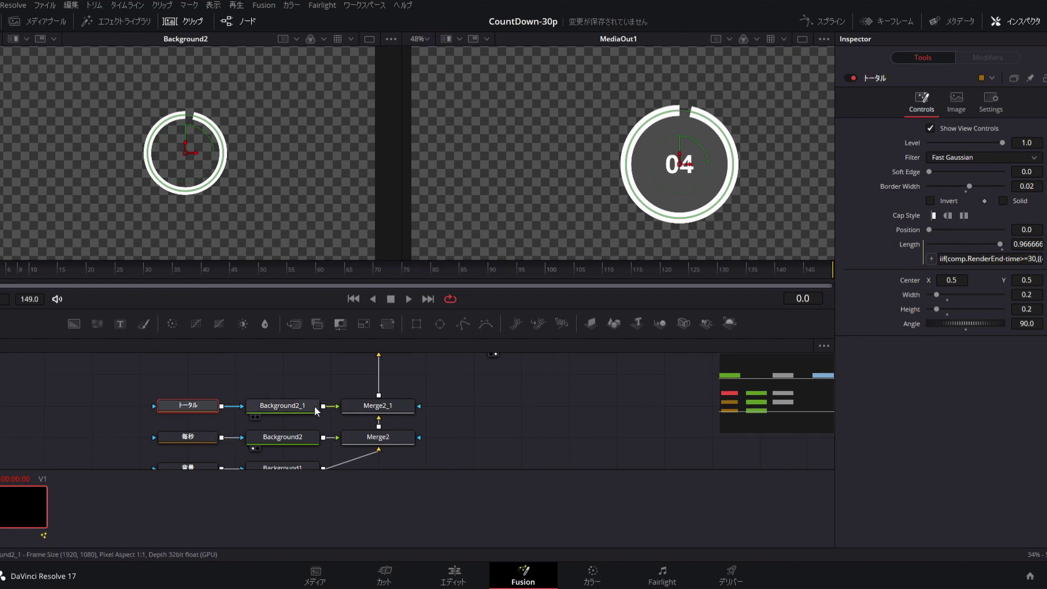
- Set the トータル mask's border width to 0.03
{"action": "key", "text": "1"}
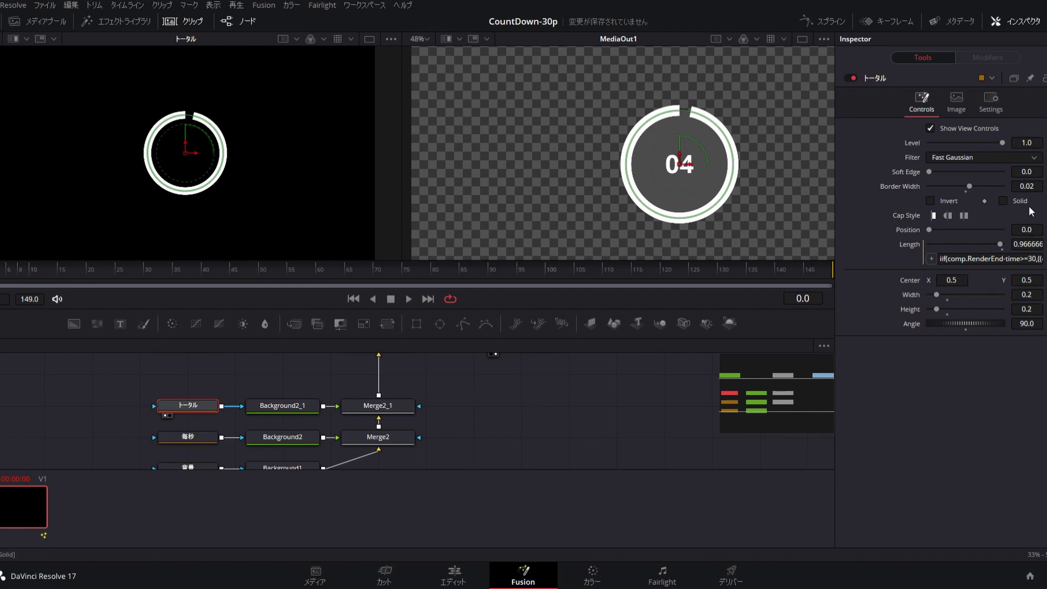
{"action": "left_click", "coordinate": [1027, 186]}
{"action": "key", "text": "BackSpace"}
{"action": "type", "text": "3"}
{"action": "left_click", "coordinate": [1027, 230]}
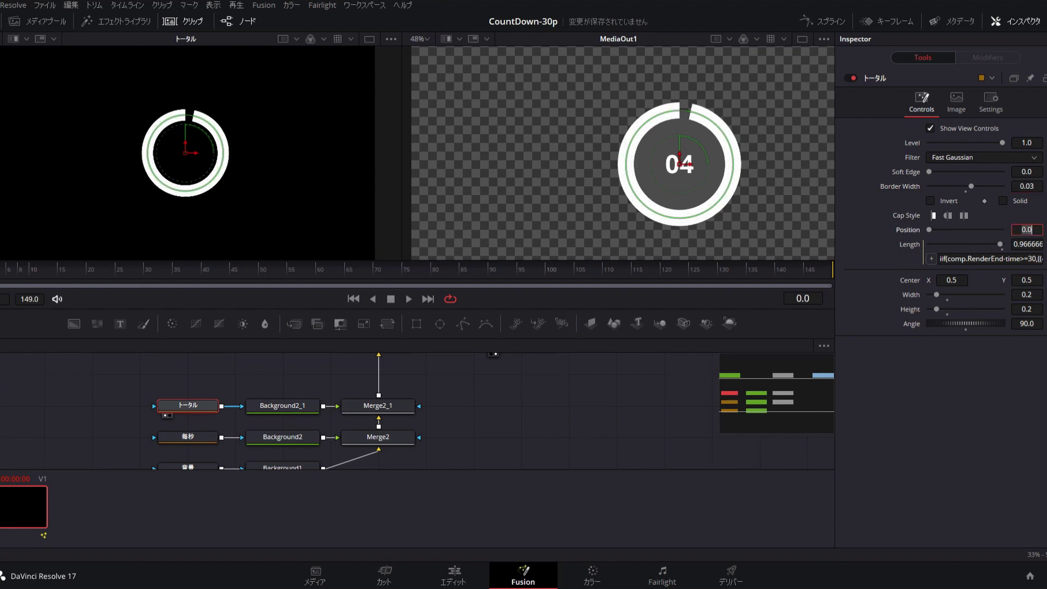
{"action": "left_click", "coordinate": [282, 405]}
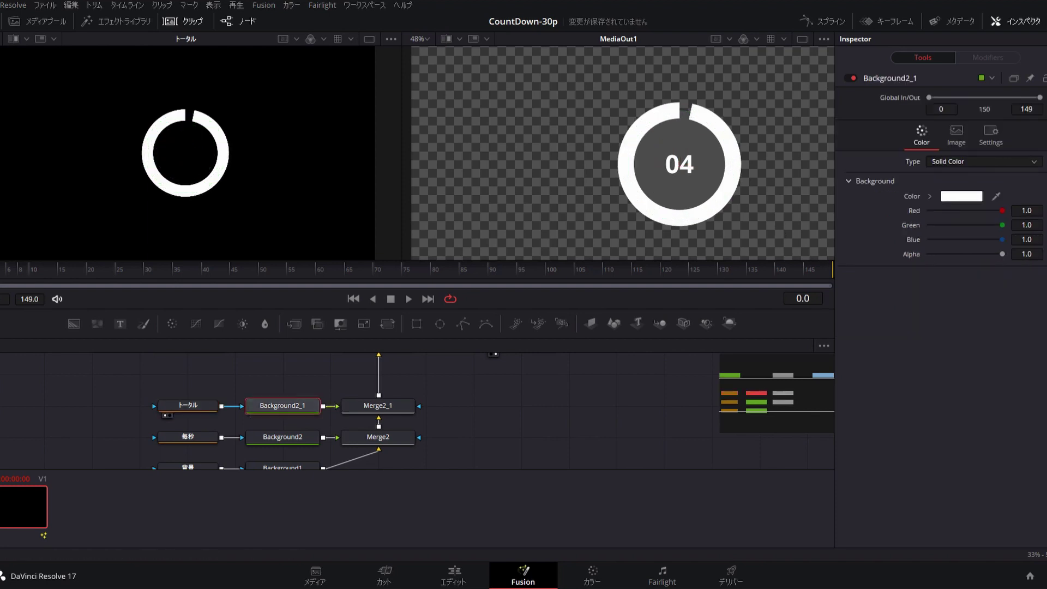
- Set Background2_1 to pure red (1, 0, 0) and scrub the timeline to preview the shrinking ring
{"action": "left_click_drag", "start_coordinate": [1002, 210], "coordinate": [918, 212]}
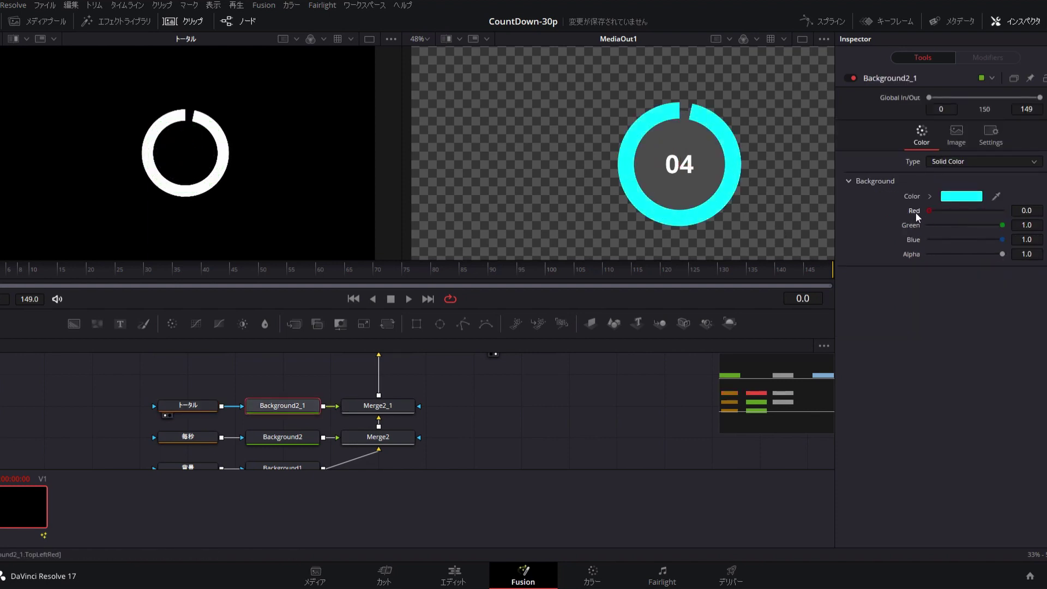
{"action": "mouse_move", "coordinate": [930, 211]}
{"action": "left_mouse_down"}
{"action": "mouse_move", "coordinate": [1004, 210]}
{"action": "mouse_move", "coordinate": [927, 225]}
{"action": "left_mouse_up"}
{"action": "left_click_drag", "start_coordinate": [1000, 239], "coordinate": [920, 243]}
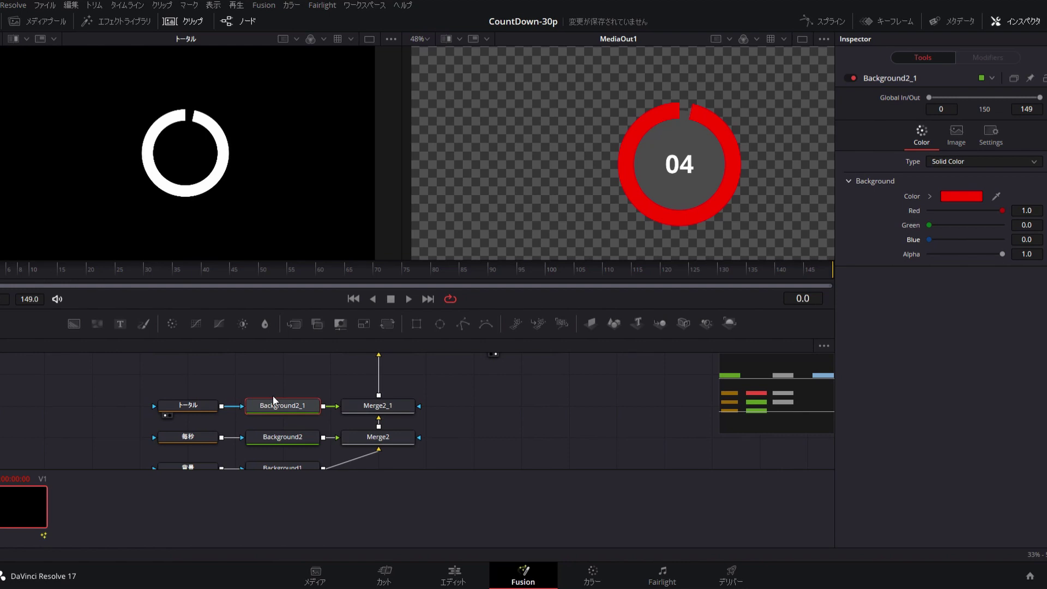
{"action": "left_click", "coordinate": [188, 405]}
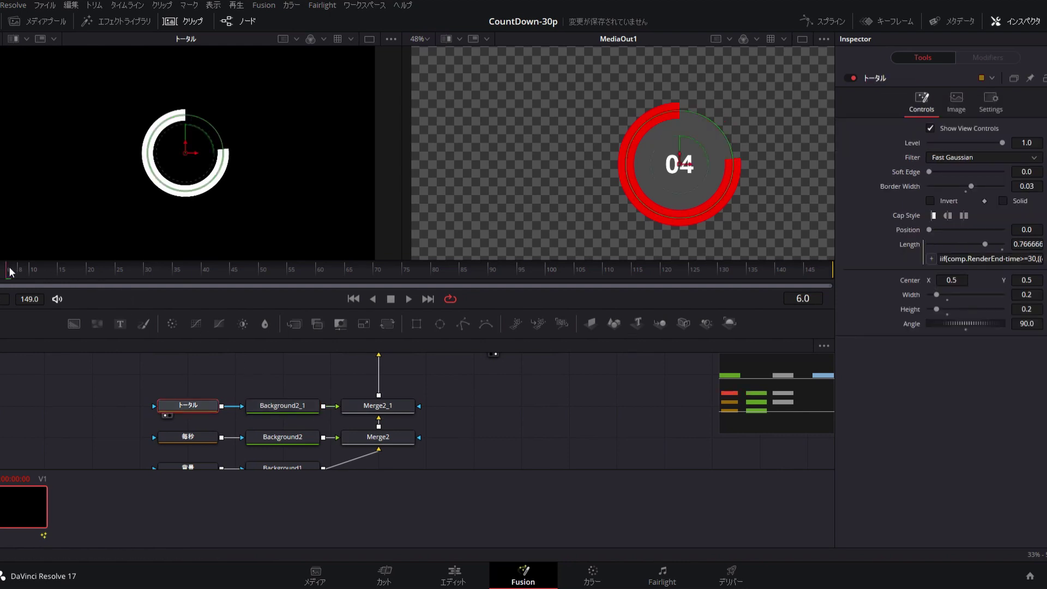
{"action": "left_click_drag", "start_coordinate": [9, 267], "coordinate": [240, 277]}
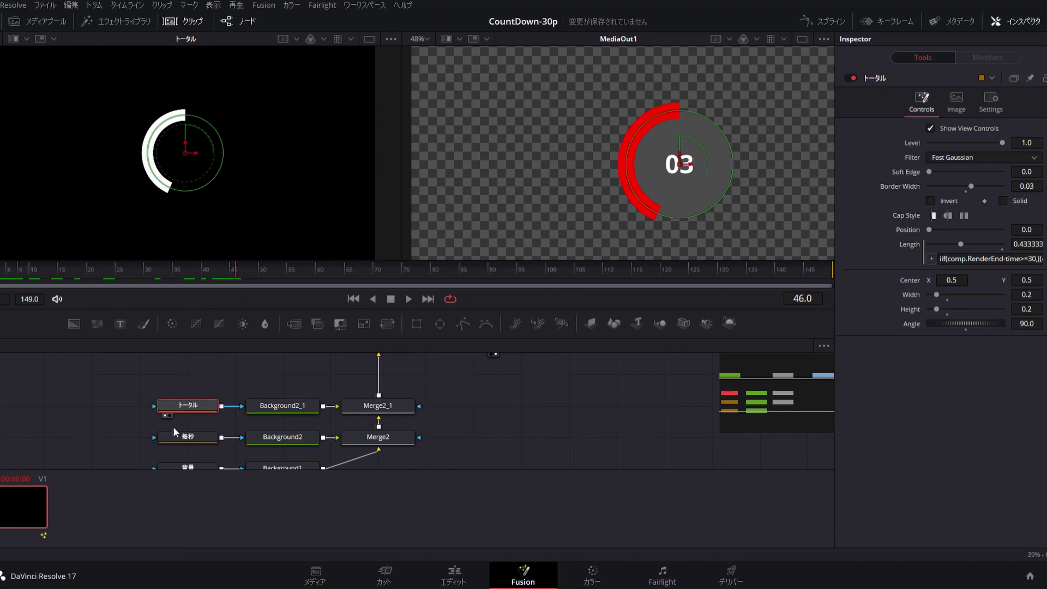
{"action": "mouse_move", "coordinate": [243, 273]}
{"action": "left_mouse_down"}
{"action": "mouse_move", "coordinate": [315, 270]}
{"action": "mouse_move", "coordinate": [52, 262]}
{"action": "mouse_move", "coordinate": [194, 267]}
{"action": "left_mouse_up"}
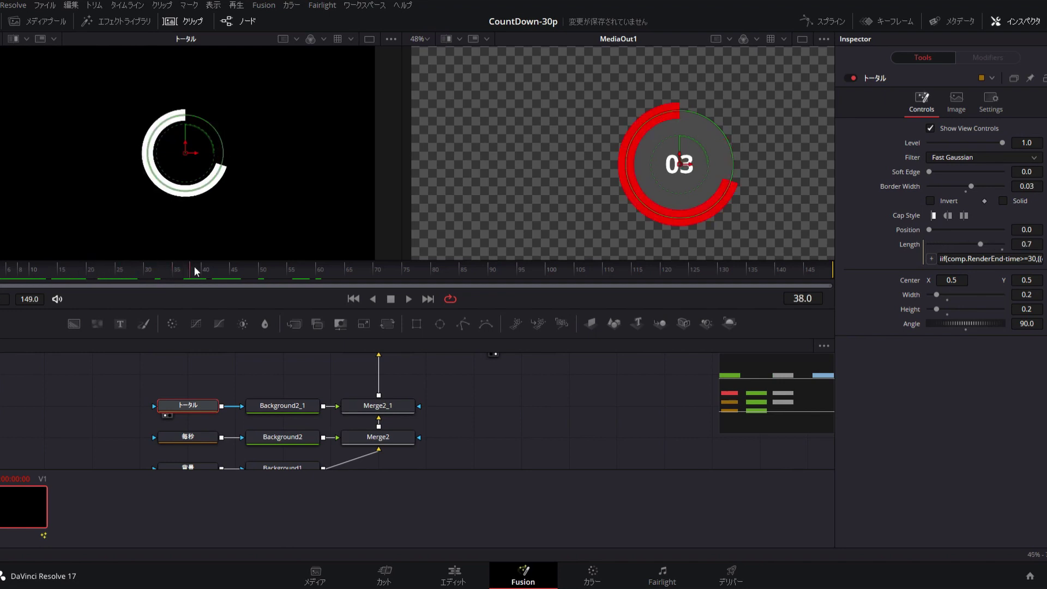
- Replace the トータル Length expression with (comp.RenderEnd-time)/(comp.RenderEnd-comp.RenderStart)
{"action": "left_click", "coordinate": [992, 258]}
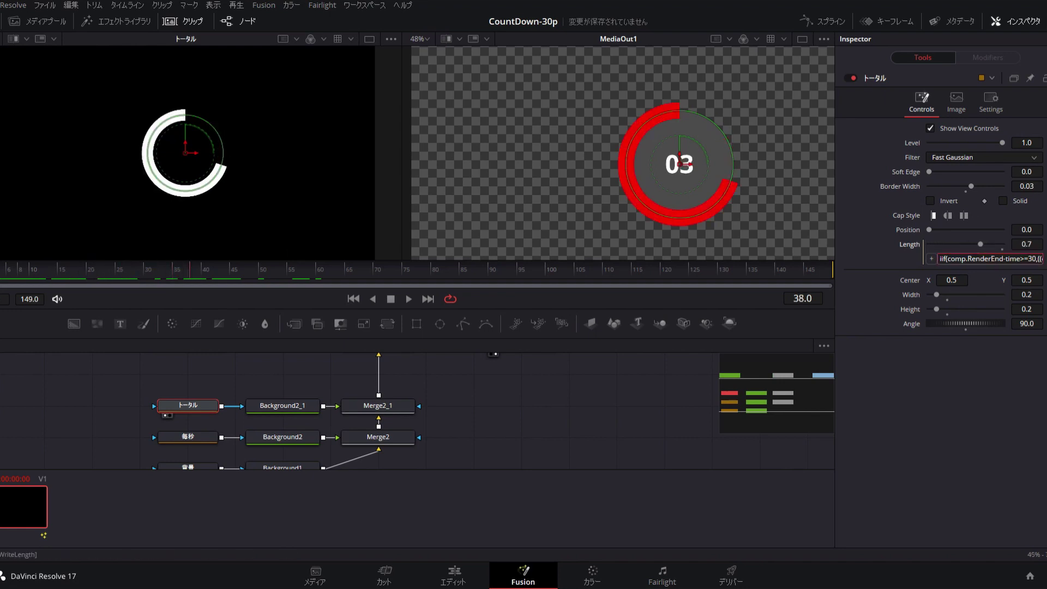
{"action": "key", "text": "End"}
{"action": "key", "text": "Home"}
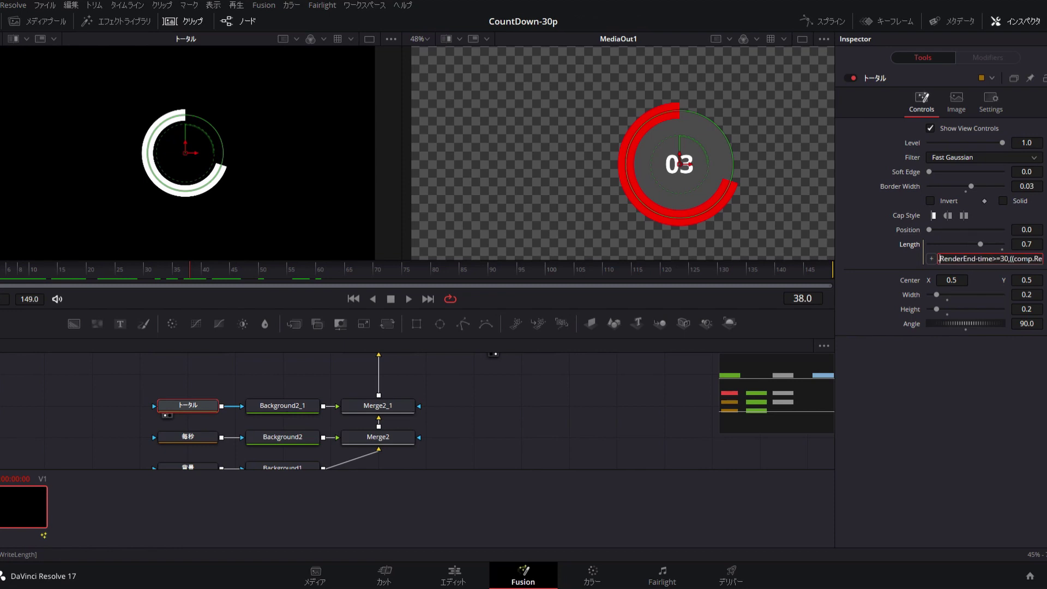
{"action": "key", "text": "ctrl+a"}
{"action": "key", "text": "Delete"}
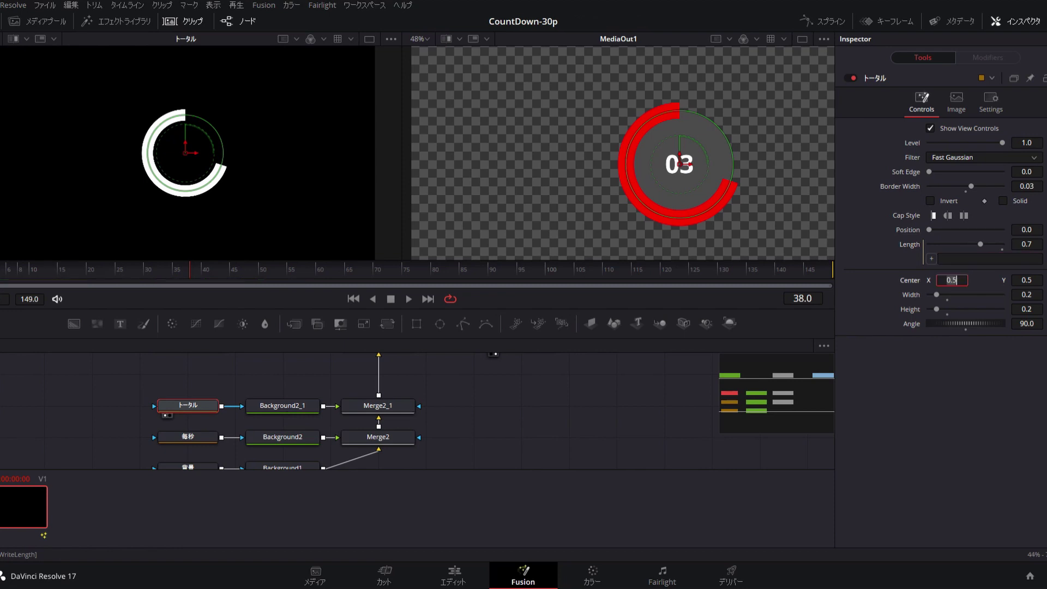
{"action": "key", "text": "Tab"}
{"action": "left_click", "coordinate": [1012, 260]}
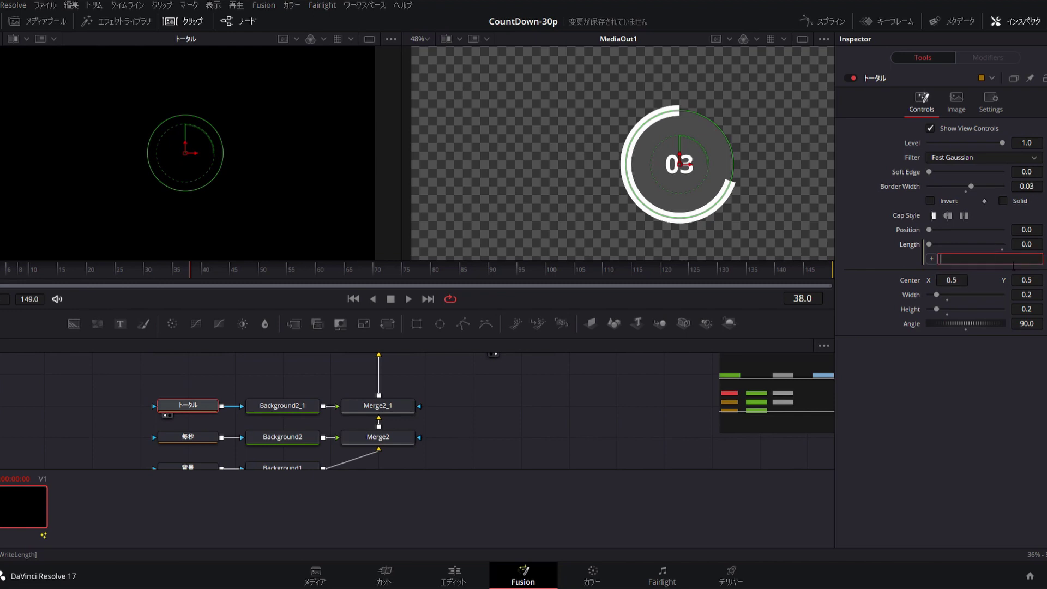
{"action": "type", "text": "com"}
{"action": "type", "text": "p."}
{"action": "type", "text": "Render"}
{"action": "type", "text": "End-time"}
{"action": "type", "text": "("}
{"action": "type", "text": "/"}
{"action": "type", "text": "(comp.RenderEnd-comp.RenderStart"}
{"action": "type", "text": ")"}
{"action": "key", "text": "Return"}
- Apply the new Length expression and scrub frames 5 to 55 to check the red ring
{"action": "left_click", "coordinate": [1037, 259]}
{"action": "key", "text": "Tab"}
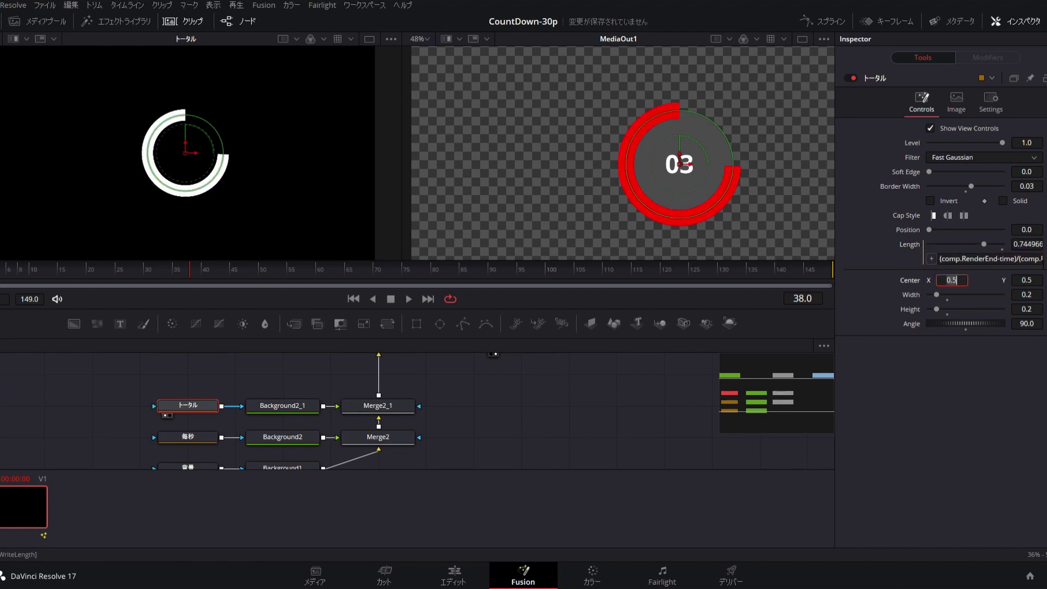
{"action": "left_click_drag", "start_coordinate": [185, 274], "coordinate": [7, 270]}
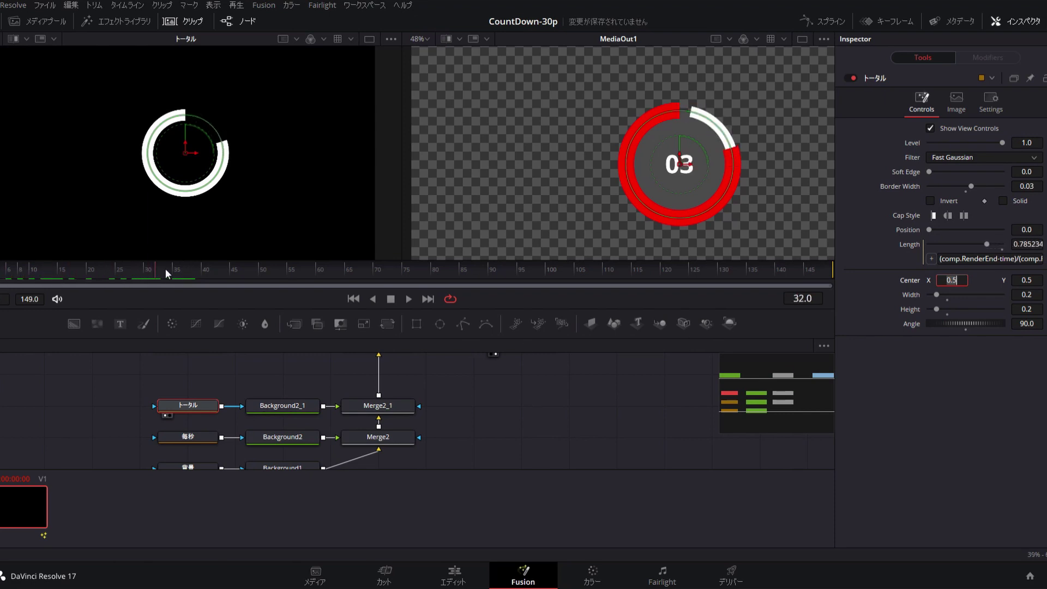
{"action": "mouse_move", "coordinate": [7, 271]}
{"action": "left_mouse_down"}
{"action": "mouse_move", "coordinate": [393, 281]}
{"action": "mouse_move", "coordinate": [669, 271]}
{"action": "mouse_move", "coordinate": [824, 283]}
{"action": "mouse_move", "coordinate": [449, 257]}
{"action": "mouse_move", "coordinate": [561, 271]}
{"action": "mouse_move", "coordinate": [748, 270]}
{"action": "mouse_move", "coordinate": [603, 267]}
{"action": "mouse_move", "coordinate": [661, 260]}
{"action": "left_mouse_up"}
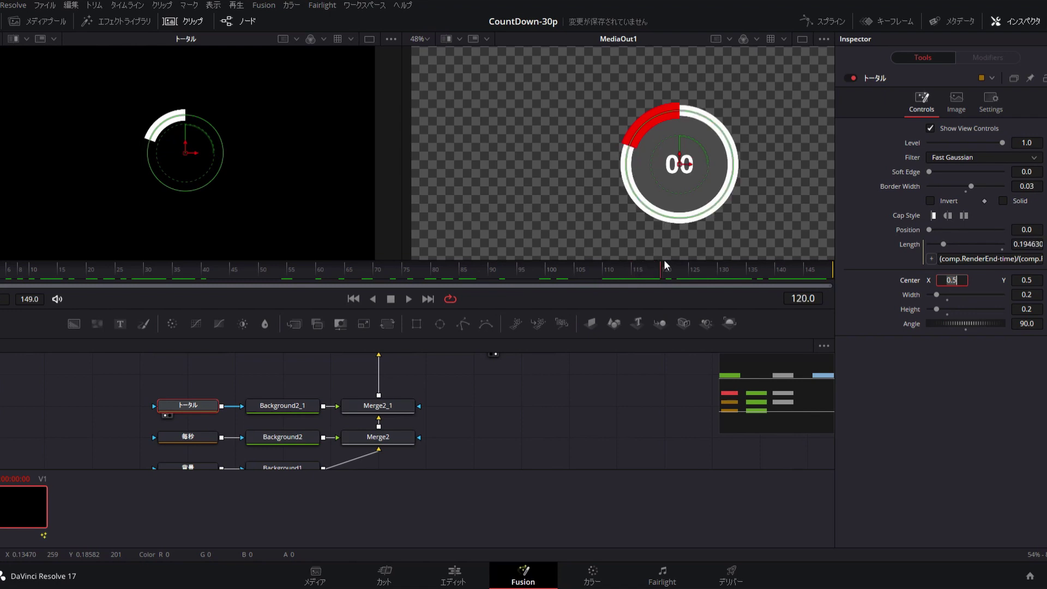
- Subtract 30 after time and after RenderStart in the トータル Length expression
{"action": "left_click", "coordinate": [986, 259]}
{"action": "type", "text": "-30"}
{"action": "key", "text": "Right"}
{"action": "key", "text": "Right"}
{"action": "key", "text": "Right"}
{"action": "key", "text": "Right"}
{"action": "key", "text": "Right"}
{"action": "key", "text": "Right"}
{"action": "key", "text": "Right"}
{"action": "key", "text": "Right"}
{"action": "key", "text": "Right"}
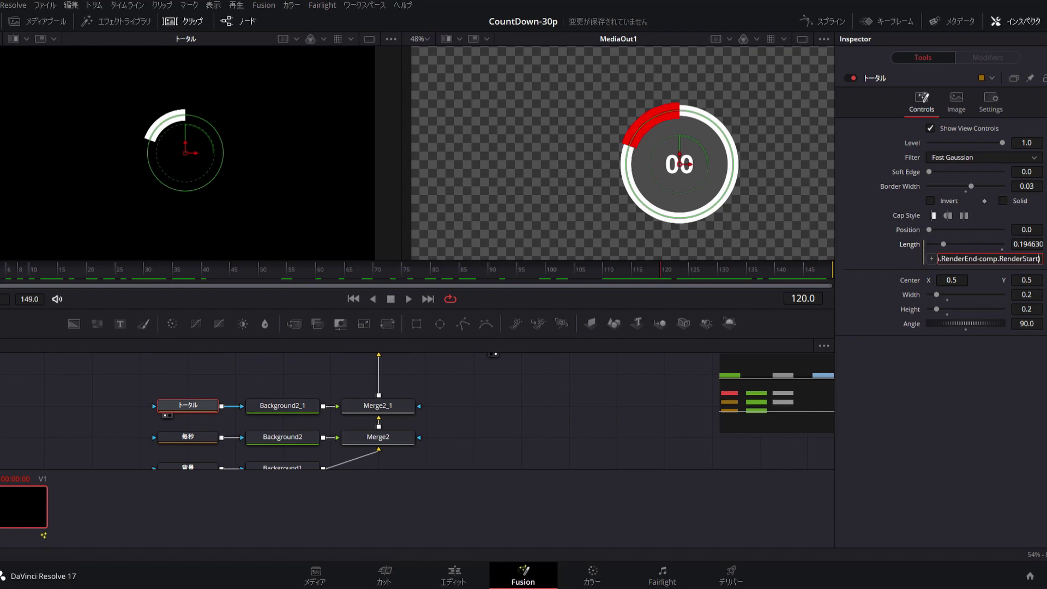
{"action": "type", "text": "30"}
{"action": "key", "text": "Tab"}
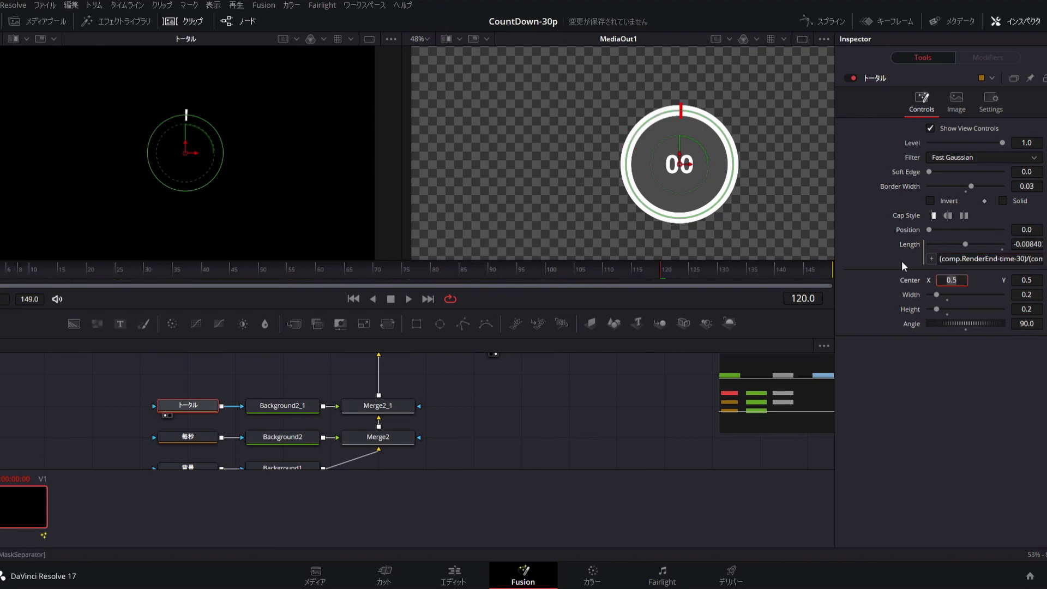
- Scrub between frames 59 and 145 to find where the red ring runs out
{"action": "left_click", "coordinate": [804, 267]}
{"action": "mouse_move", "coordinate": [803, 266]}
{"action": "left_mouse_down"}
{"action": "mouse_move", "coordinate": [313, 250]}
{"action": "mouse_move", "coordinate": [650, 252]}
{"action": "left_mouse_up"}
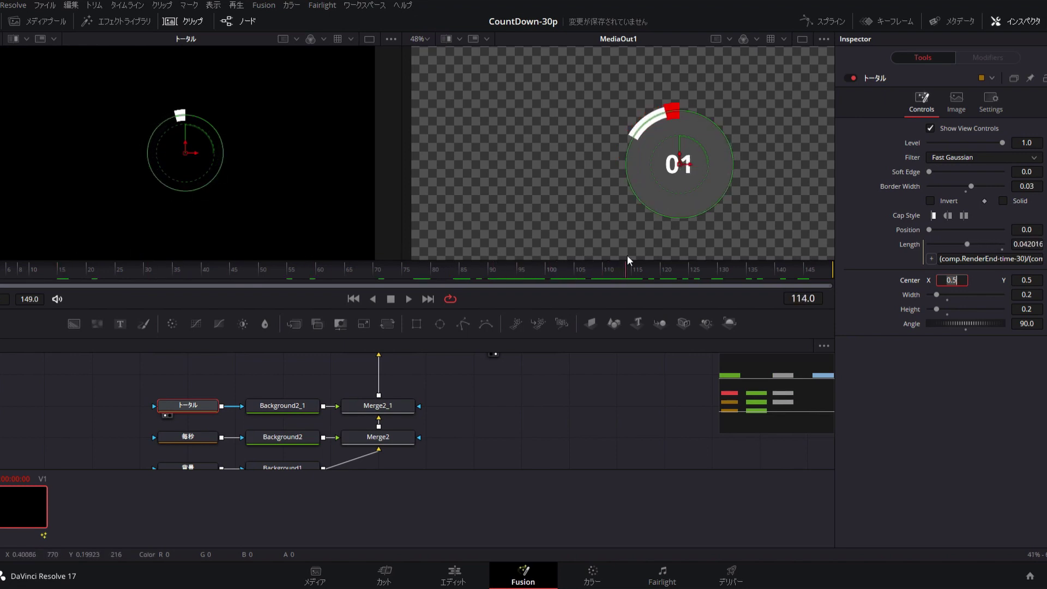
{"action": "left_click_drag", "start_coordinate": [650, 251], "coordinate": [660, 248]}
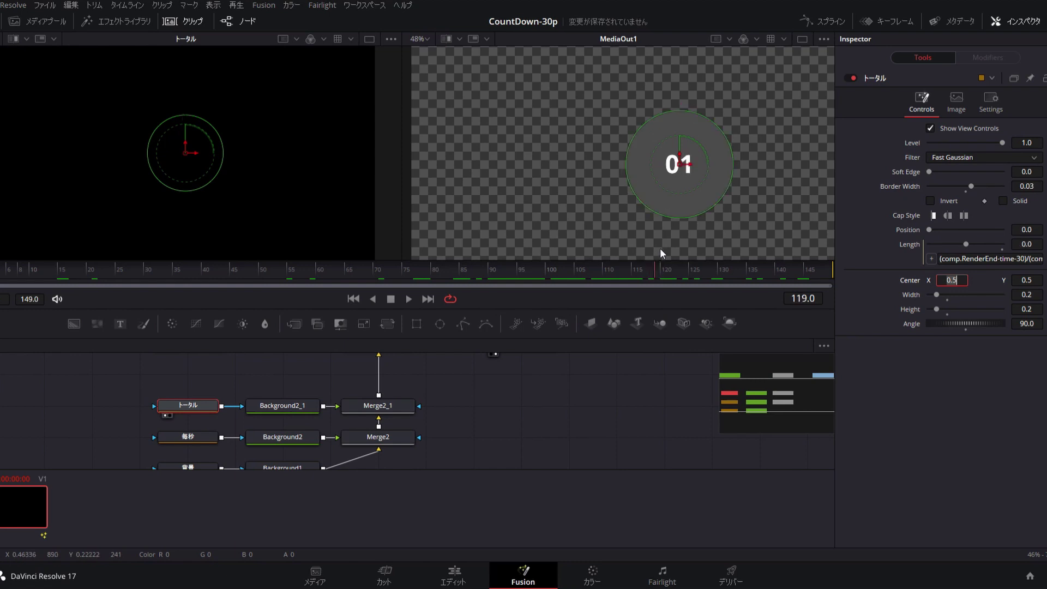
{"action": "mouse_move", "coordinate": [660, 247]}
{"action": "left_mouse_down"}
{"action": "mouse_move", "coordinate": [643, 249]}
{"action": "mouse_move", "coordinate": [669, 257]}
{"action": "mouse_move", "coordinate": [846, 242]}
{"action": "mouse_move", "coordinate": [660, 258]}
{"action": "left_mouse_up"}
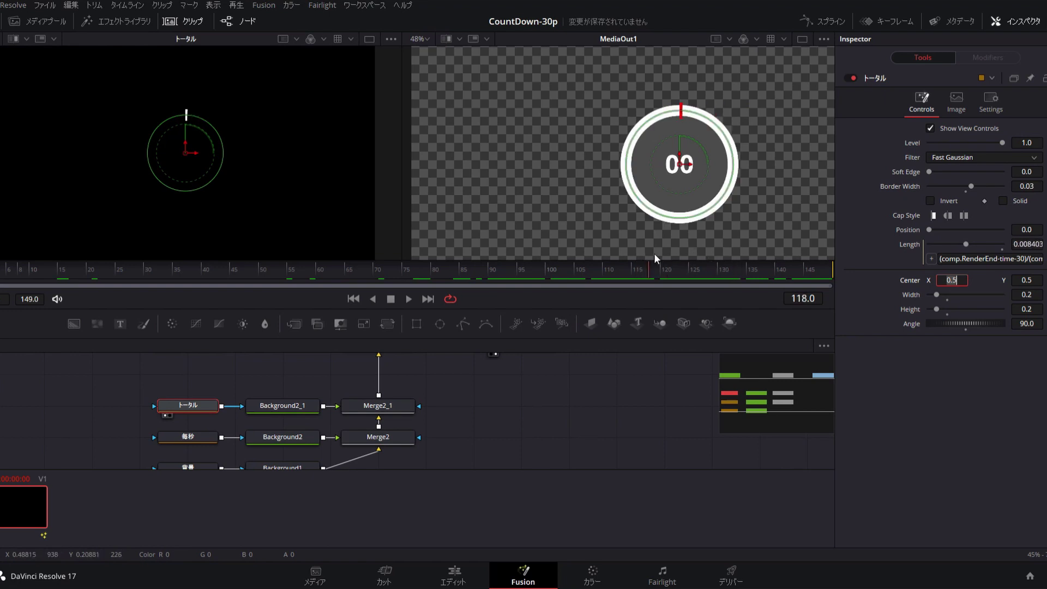
{"action": "left_click_drag", "start_coordinate": [660, 253], "coordinate": [750, 249]}
- Wrap the Length expression as iif(comp.RenderEnd-time>=30, …, 0) and preview frame 112
{"action": "left_click", "coordinate": [996, 260]}
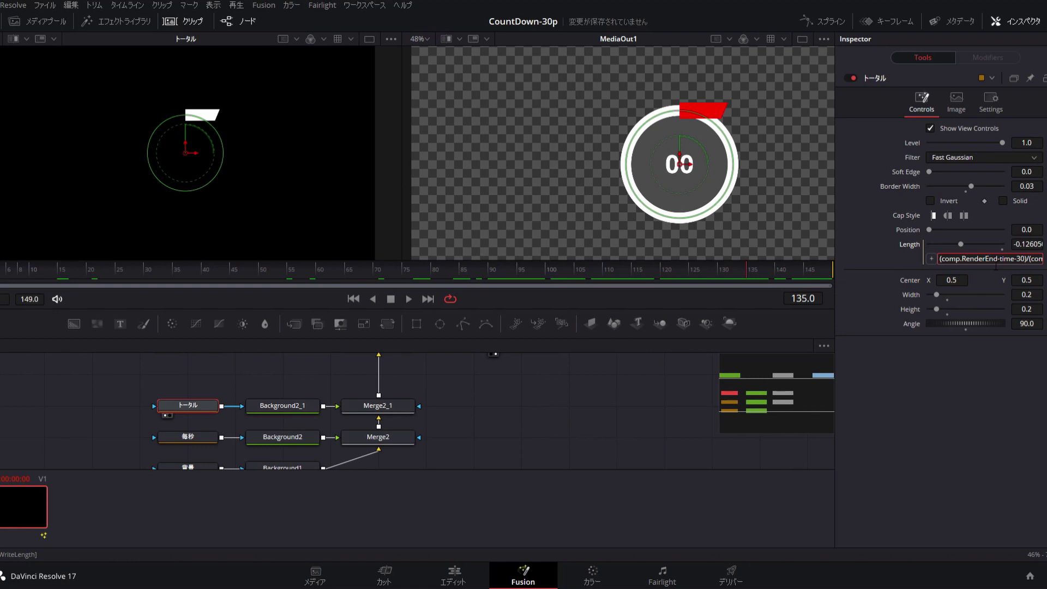
{"action": "type", "text": "iif("}
{"action": "type", "text": "comp"}
{"action": "type", "text": "."}
{"action": "type", "text": "RenderEnd-time"}
{"action": "key", "text": "Return"}
{"action": "key", "text": "ctrl+s"}
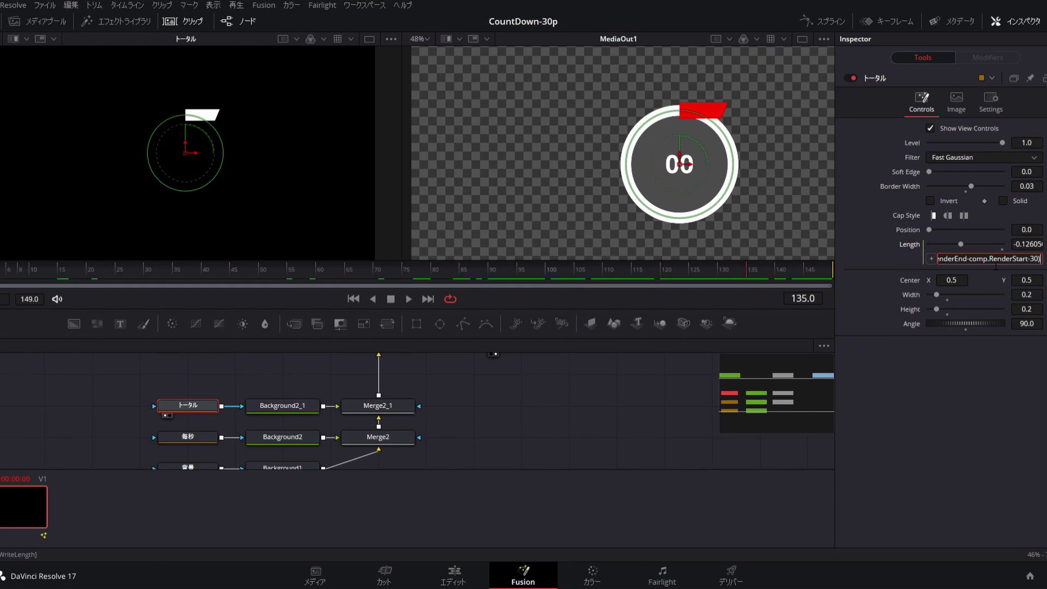
{"action": "type", "text": ","}
{"action": "type", "text": "0)"}
{"action": "key", "text": "Tab"}
{"action": "mouse_move", "coordinate": [657, 266]}
{"action": "left_mouse_down"}
{"action": "mouse_move", "coordinate": [614, 270]}
{"action": "mouse_move", "coordinate": [711, 266]}
{"action": "left_mouse_up"}
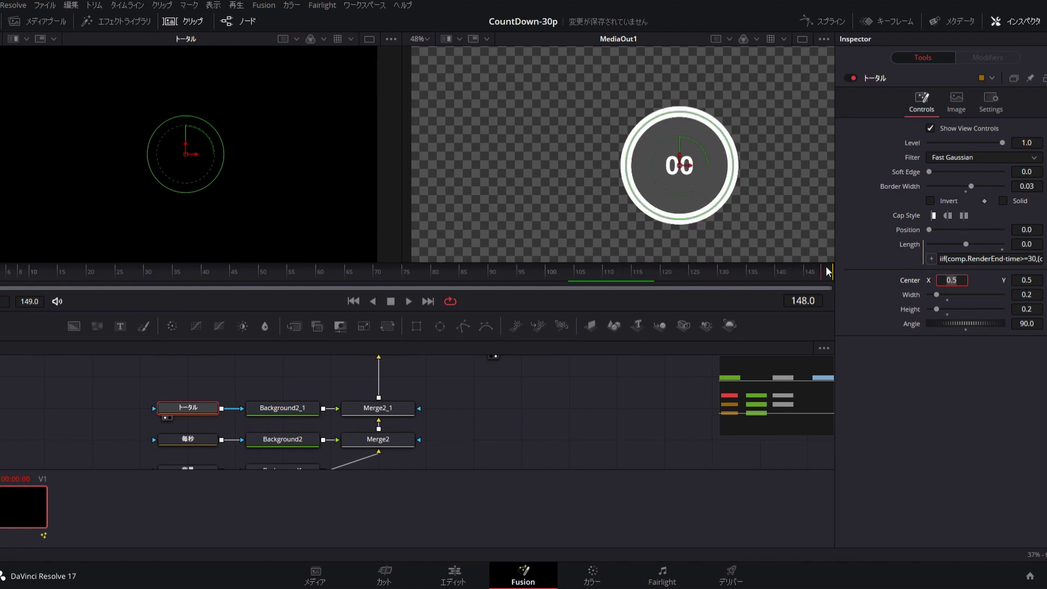
- Connect Merge2's output into Merge2_1 and scrub back to frame 0 to check the red ring composite
{"action": "left_click_drag", "start_coordinate": [804, 271], "coordinate": [402, 279]}
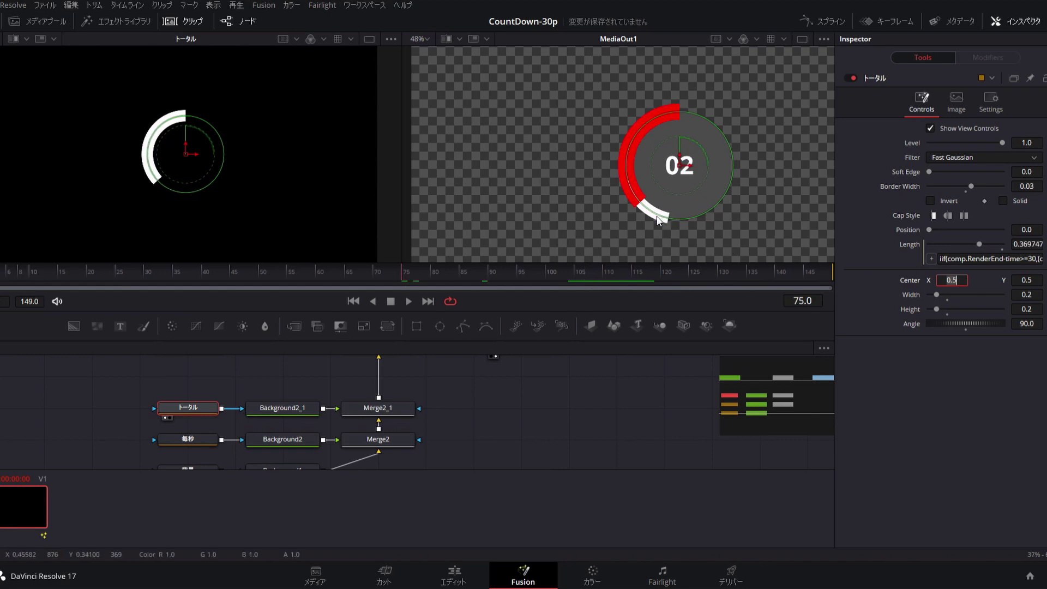
{"action": "scroll", "coordinate": [153, 418], "scroll_direction": "down", "scroll_amount": 2}
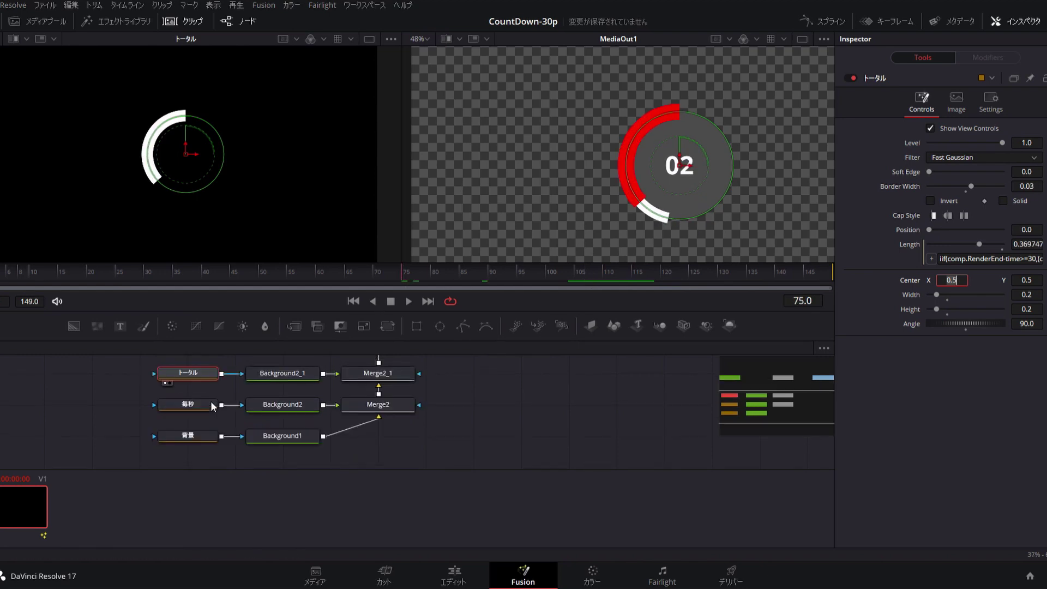
{"action": "left_click_drag", "start_coordinate": [380, 393], "coordinate": [397, 376]}
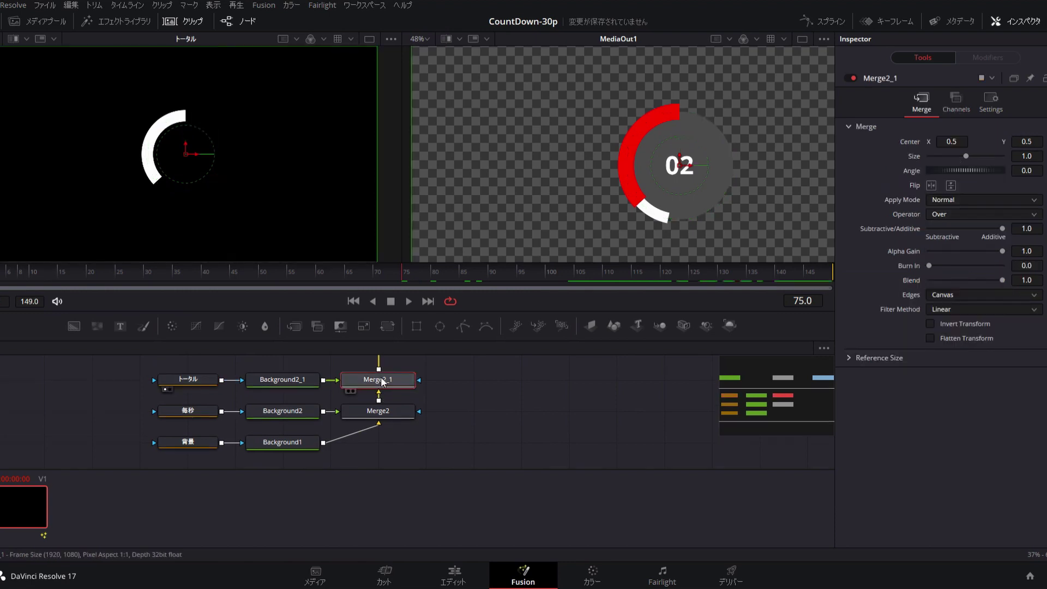
{"action": "mouse_move", "coordinate": [162, 284]}
{"action": "left_mouse_down"}
{"action": "mouse_move", "coordinate": [3, 271]}
{"action": "mouse_move", "coordinate": [374, 254]}
{"action": "left_mouse_up"}
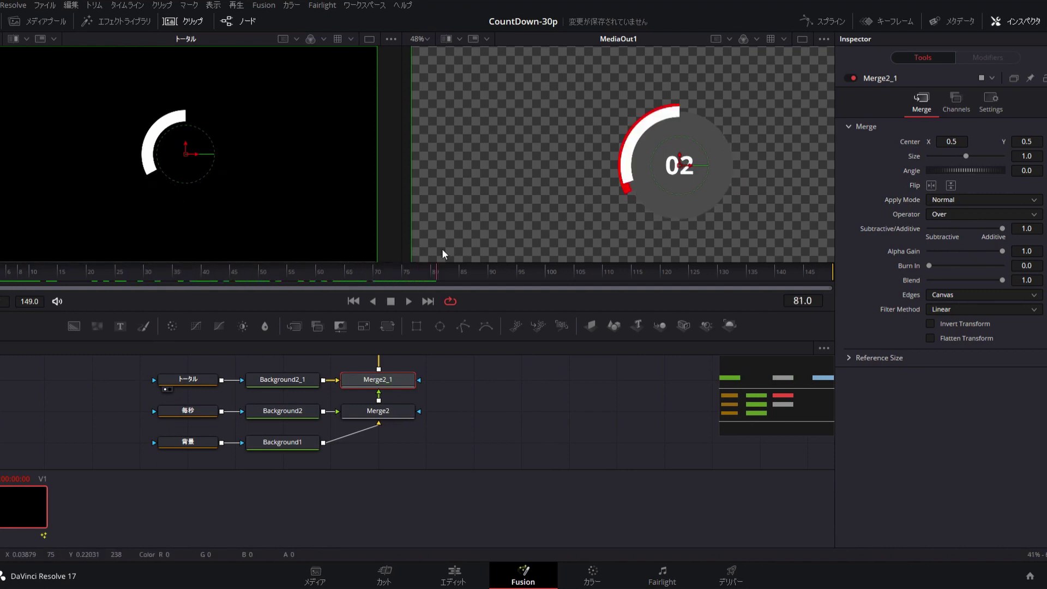
{"action": "mouse_move", "coordinate": [374, 254]}
{"action": "left_mouse_down"}
{"action": "mouse_move", "coordinate": [649, 244]}
{"action": "mouse_move", "coordinate": [0, 252]}
{"action": "left_mouse_up"}
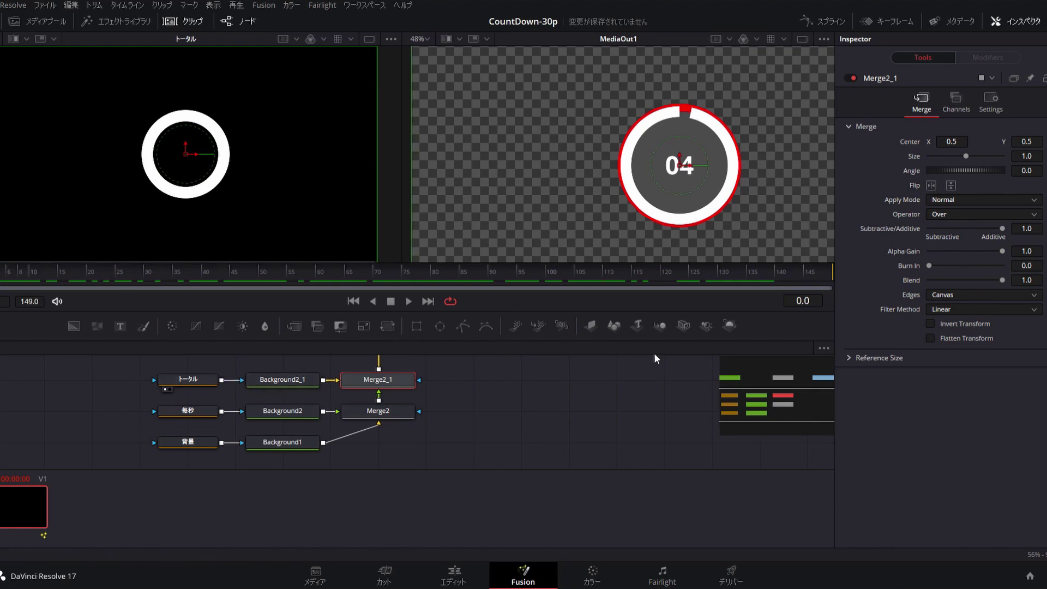
{"action": "mouse_move", "coordinate": [84, 271]}
{"action": "left_mouse_down"}
{"action": "mouse_move", "coordinate": [1, 271]}
{"action": "mouse_move", "coordinate": [669, 275]}
{"action": "mouse_move", "coordinate": [437, 266]}
{"action": "mouse_move", "coordinate": [491, 262]}
{"action": "mouse_move", "coordinate": [528, 267]}
{"action": "mouse_move", "coordinate": [1, 271]}
{"action": "left_mouse_up"}
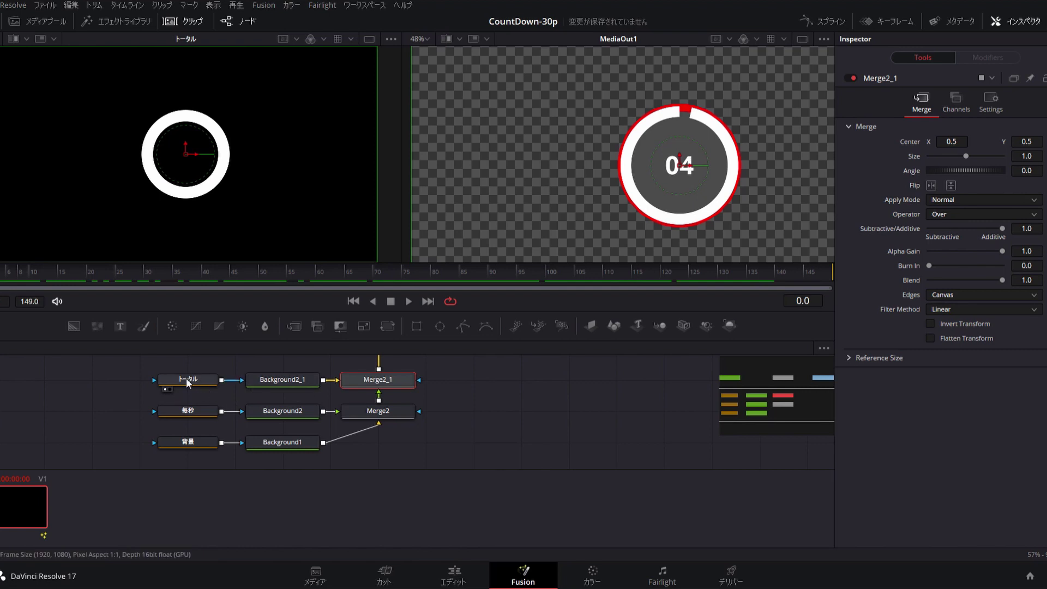
{"action": "left_click", "coordinate": [275, 377]}
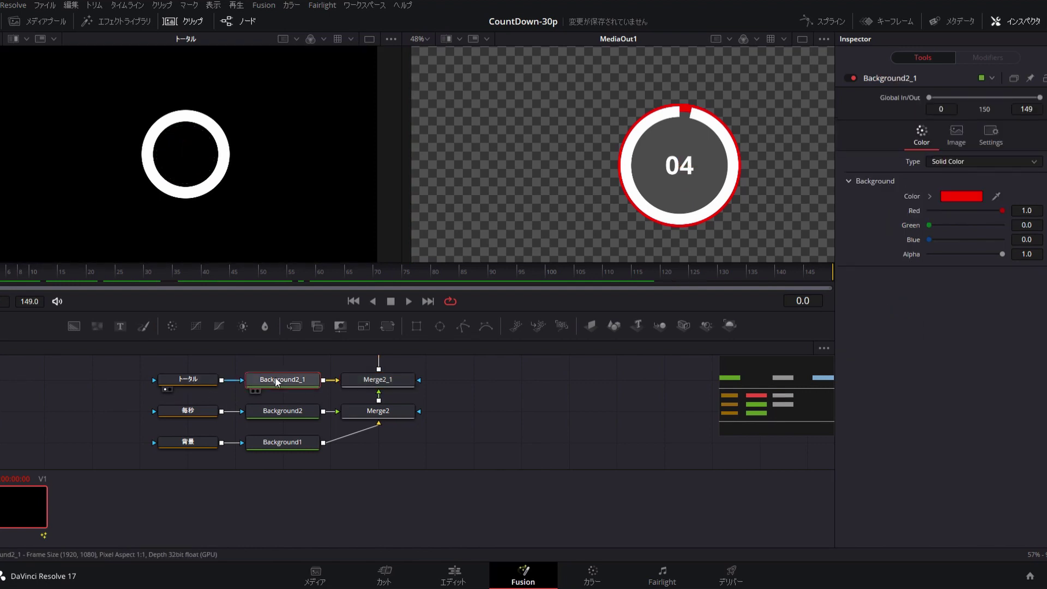
- View Background2_1 solo, review the end of トータル's Length expression, then reselect Background2_1
{"action": "key", "text": "1"}
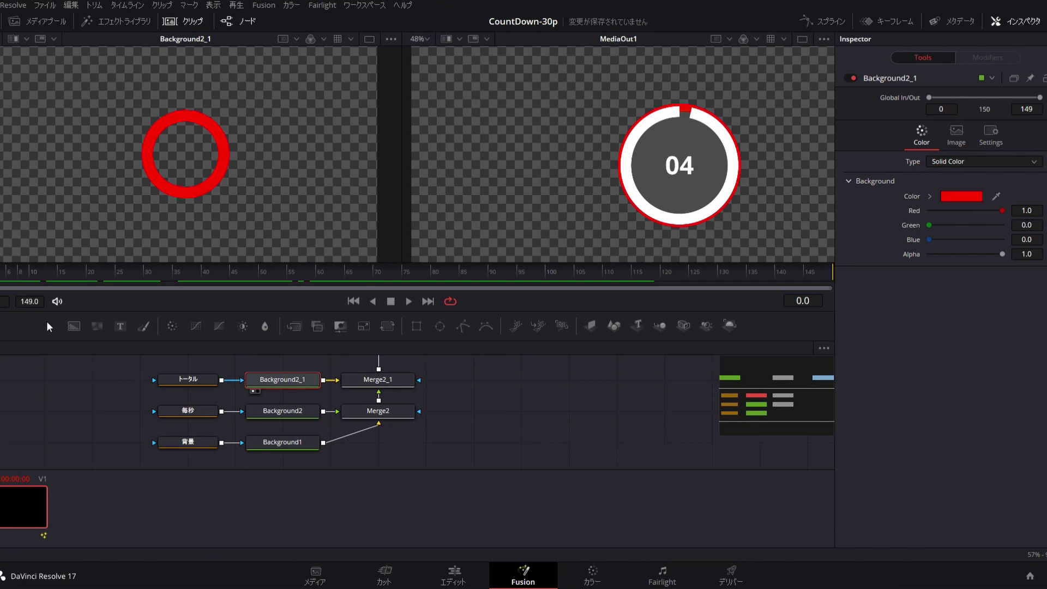
{"action": "left_click", "coordinate": [188, 384]}
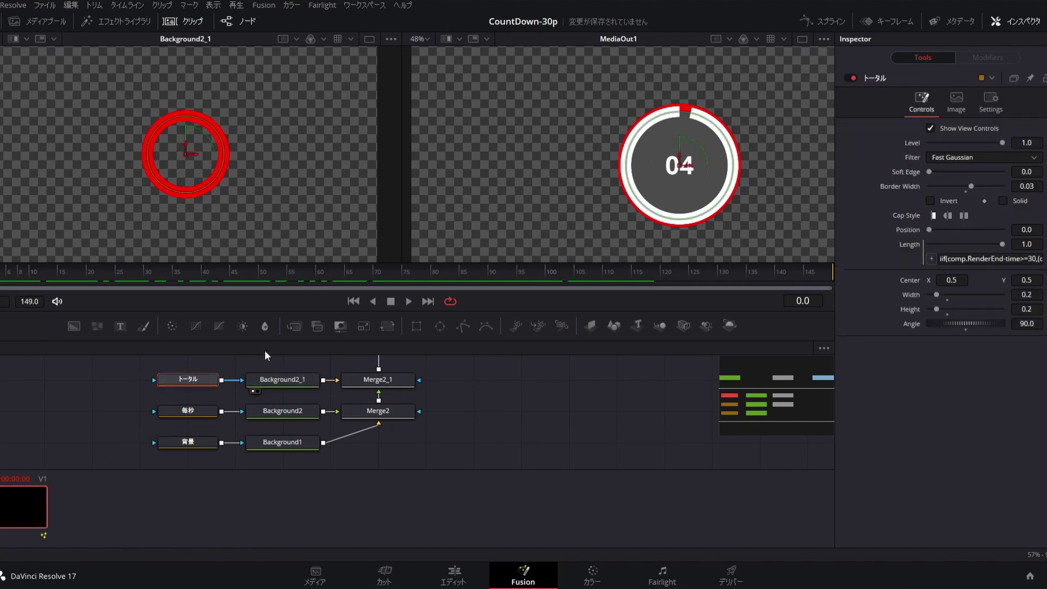
{"action": "left_click", "coordinate": [1010, 259]}
{"action": "key", "text": "End"}
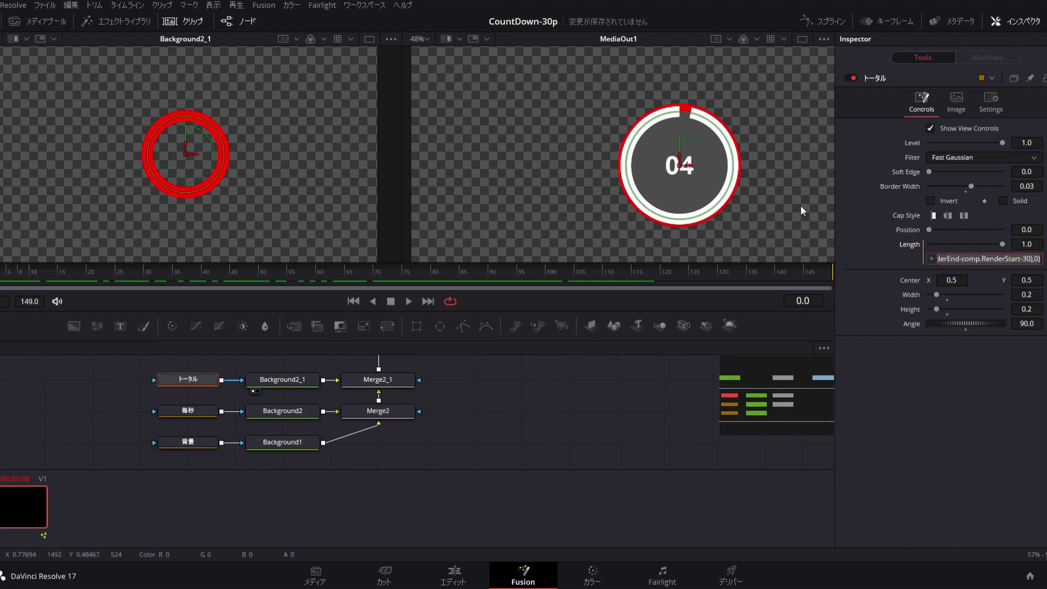
{"action": "left_click", "coordinate": [255, 378]}
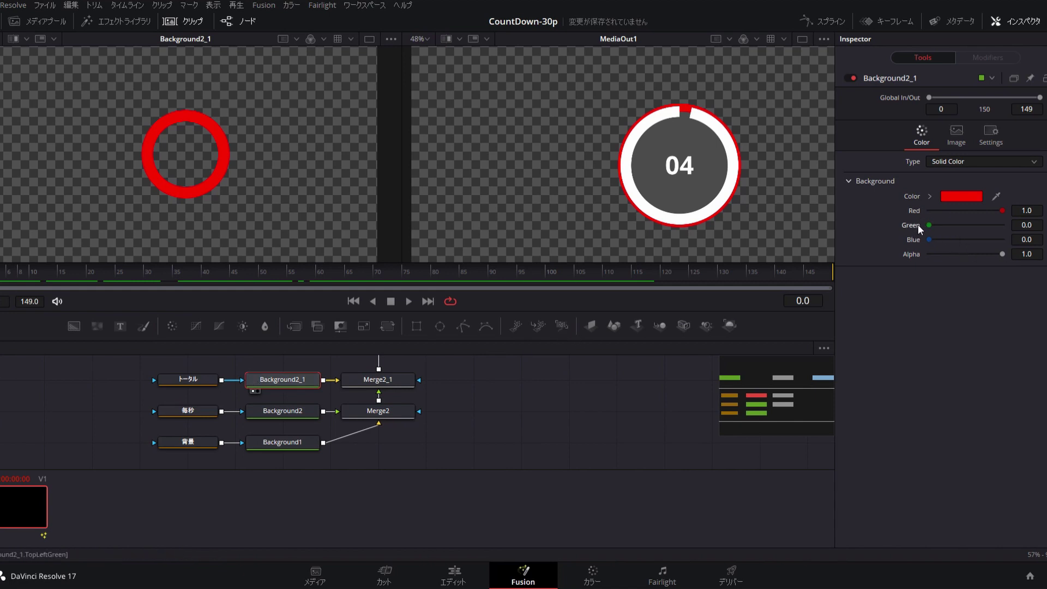
- Paste the iif expression into Background2_1's Green value and check the ring around frame 105
{"action": "left_click", "coordinate": [1027, 240]}
{"action": "type", "text": "="}
{"action": "key", "text": "ctrl+v"}
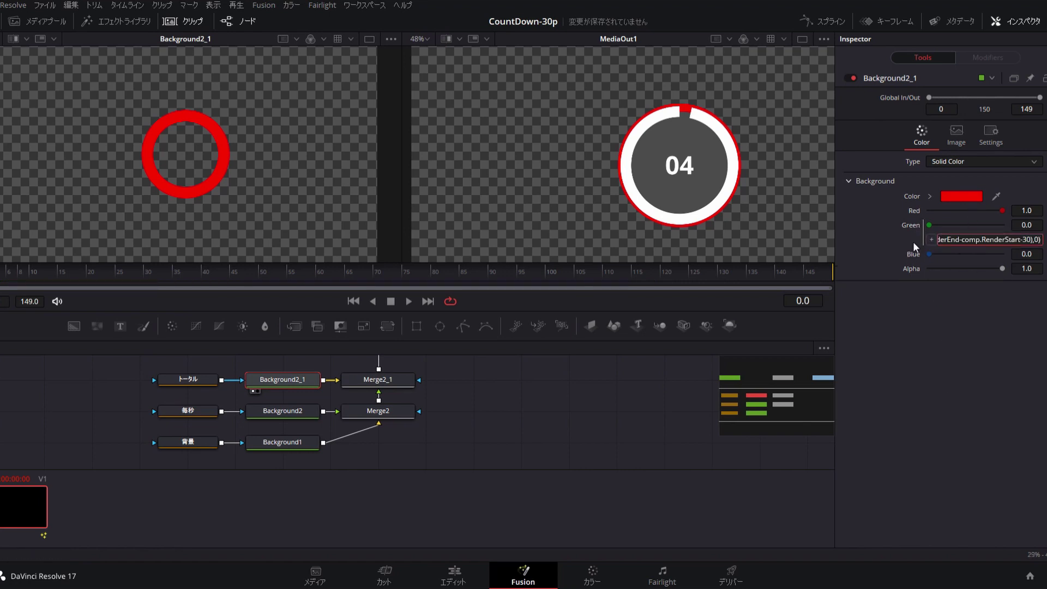
{"action": "key", "text": "Return"}
{"action": "mouse_move", "coordinate": [22, 273]}
{"action": "left_mouse_down"}
{"action": "mouse_move", "coordinate": [519, 290]}
{"action": "mouse_move", "coordinate": [3, 284]}
{"action": "mouse_move", "coordinate": [759, 306]}
{"action": "left_mouse_up"}
{"action": "left_click_drag", "start_coordinate": [662, 293], "coordinate": [572, 280]}
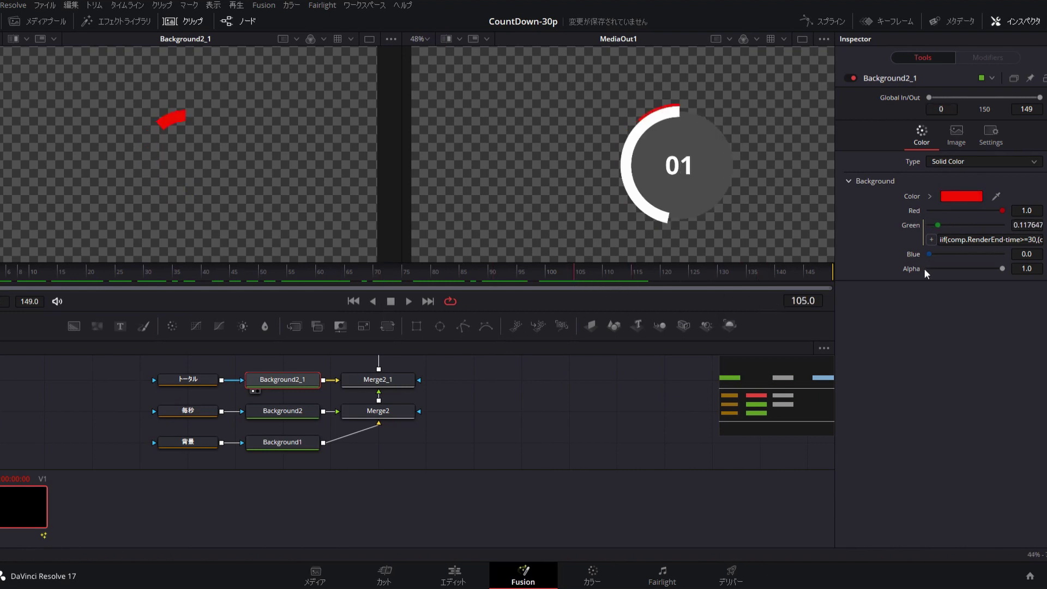
- Paste the same iif expression into the Blue value and check the ring near frame 120
{"action": "right_click", "coordinate": [965, 254]}
{"action": "left_click", "coordinate": [974, 283]}
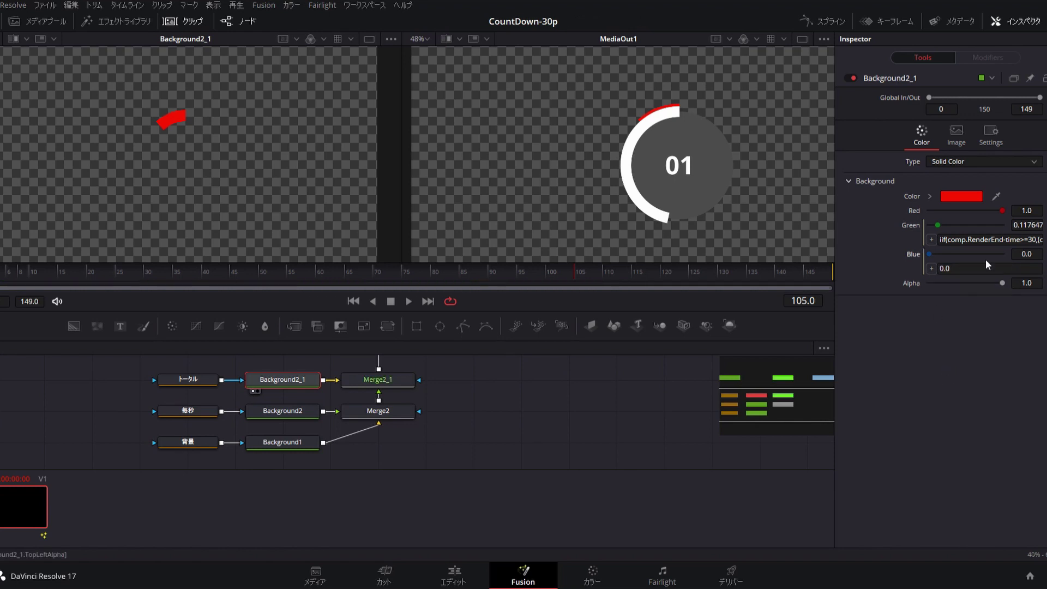
{"action": "key", "text": "ctrl+v"}
{"action": "key", "text": "Return"}
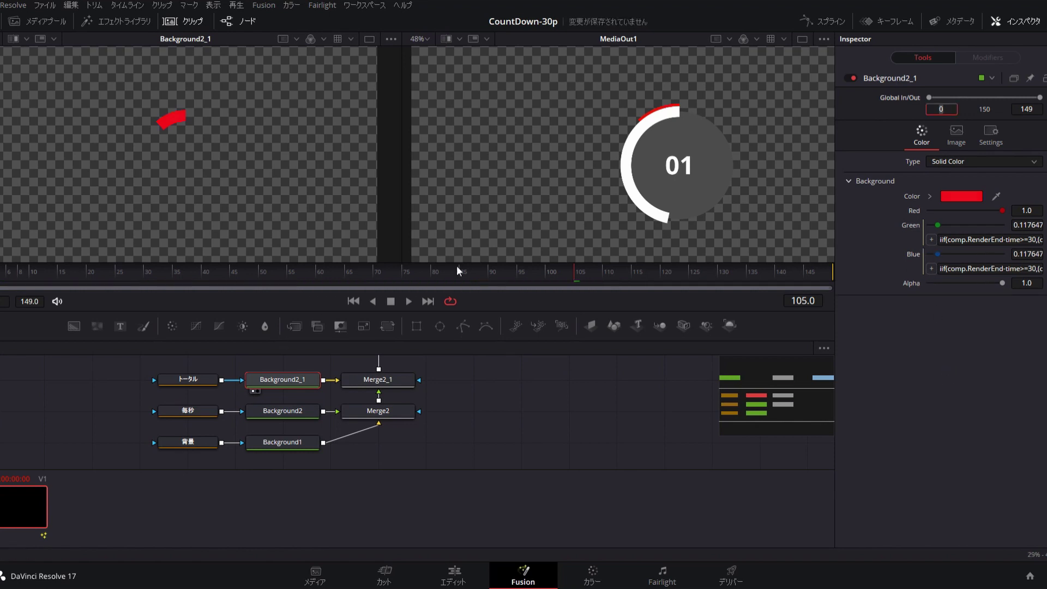
{"action": "mouse_move", "coordinate": [473, 270]}
{"action": "left_mouse_down"}
{"action": "mouse_move", "coordinate": [3, 273]}
{"action": "mouse_move", "coordinate": [734, 277]}
{"action": "left_mouse_up"}
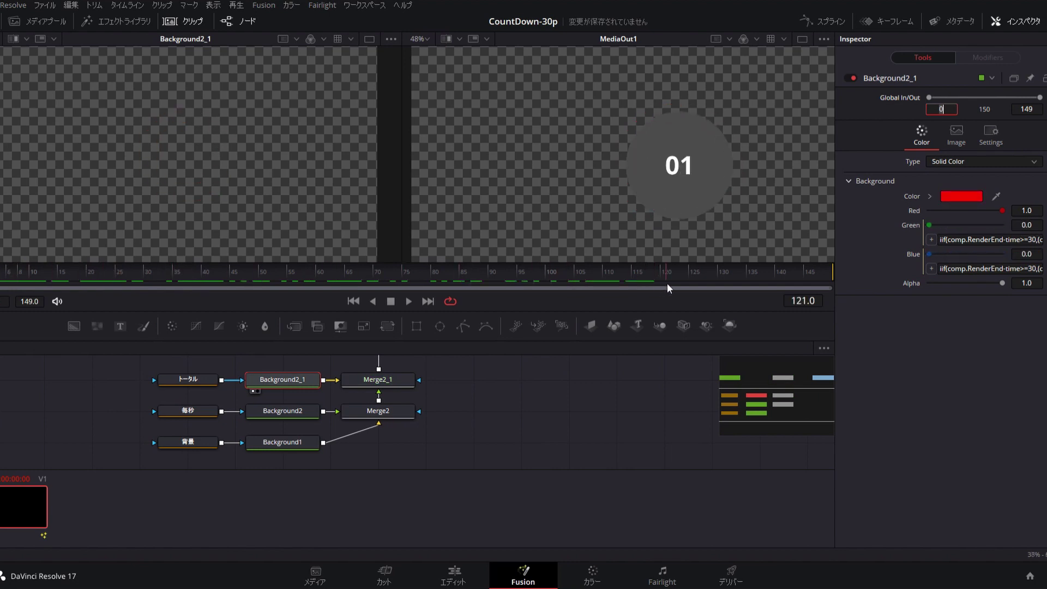
{"action": "left_click_drag", "start_coordinate": [684, 272], "coordinate": [656, 267]}
{"action": "left_click_drag", "start_coordinate": [657, 268], "coordinate": [657, 267]}
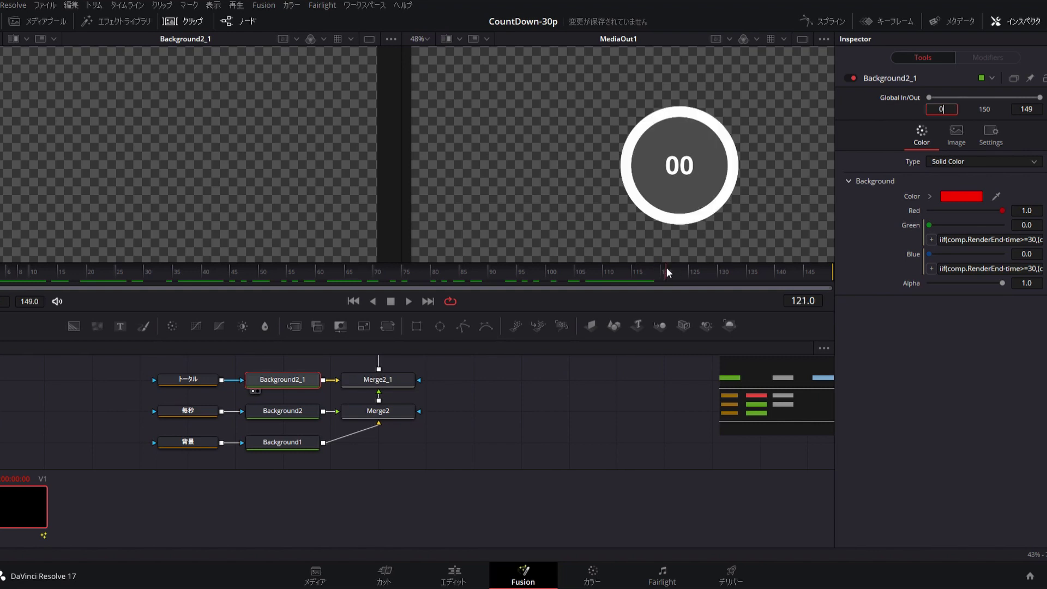
- Recommit トータル's Length expression and check the progress ring around frame 108
{"action": "left_click", "coordinate": [188, 378]}
{"action": "left_click", "coordinate": [1004, 259]}
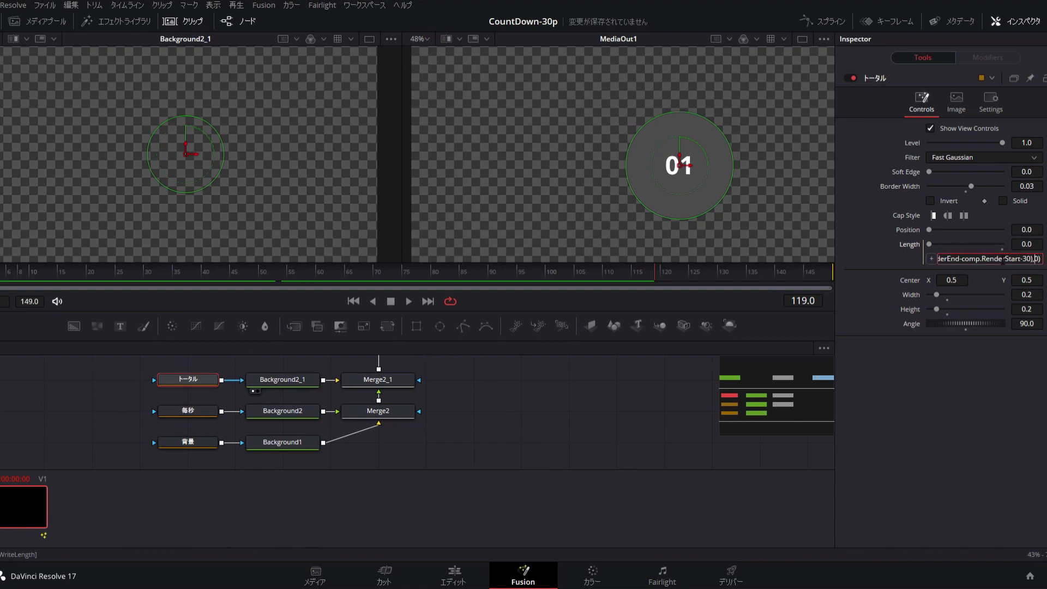
{"action": "key", "text": "Tab"}
{"action": "mouse_move", "coordinate": [659, 276]}
{"action": "left_mouse_down"}
{"action": "mouse_move", "coordinate": [600, 276]}
{"action": "mouse_move", "coordinate": [702, 267]}
{"action": "mouse_move", "coordinate": [590, 267]}
{"action": "mouse_move", "coordinate": [690, 264]}
{"action": "left_mouse_up"}
{"action": "scroll", "coordinate": [246, 402], "scroll_direction": "down", "scroll_amount": 3}
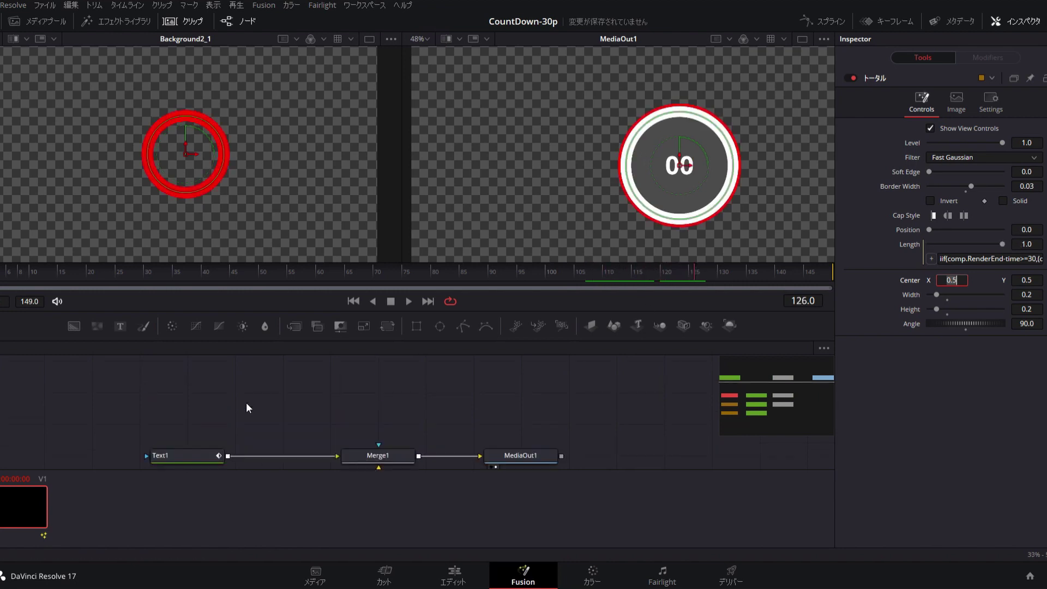
- Set Text1's size to 0.2 and scrub to the countdown's end and back to the start
{"action": "scroll", "coordinate": [228, 397], "scroll_direction": "down", "scroll_amount": 1}
{"action": "left_click", "coordinate": [181, 421]}
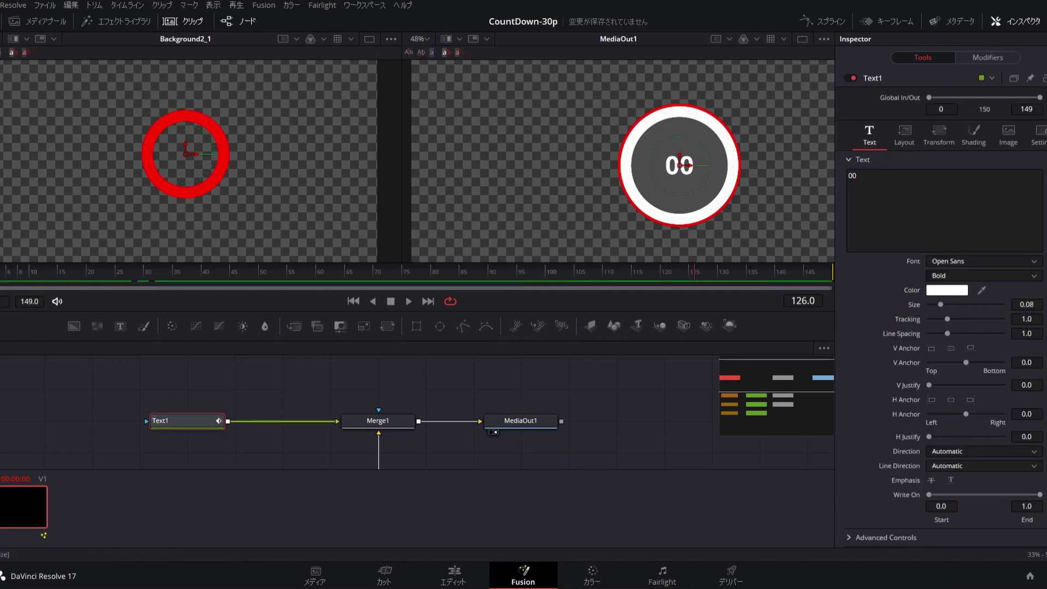
{"action": "left_click_drag", "start_coordinate": [940, 304], "coordinate": [954, 304]}
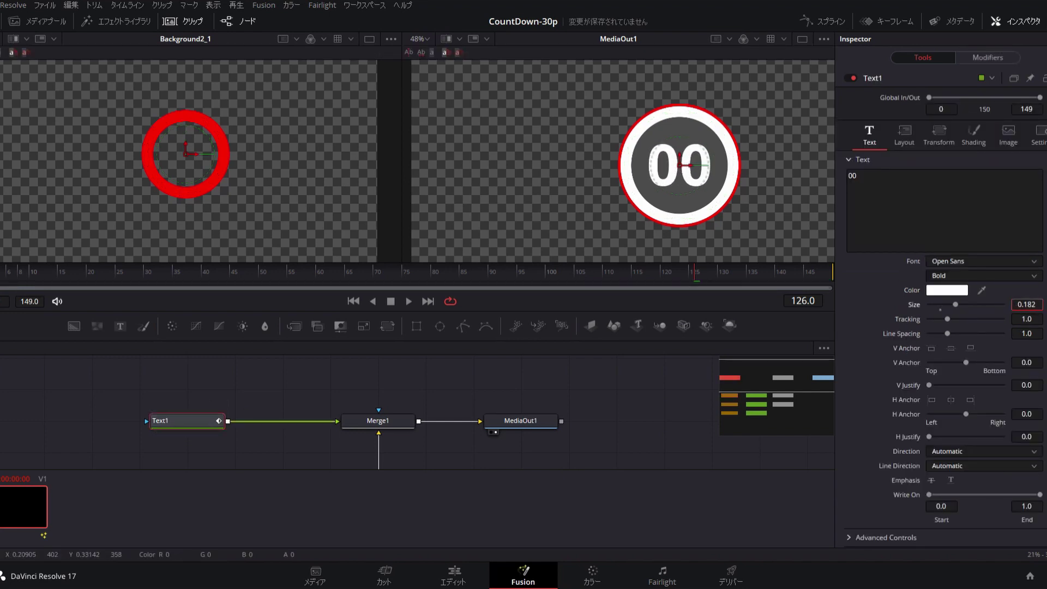
{"action": "left_click_drag", "start_coordinate": [955, 305], "coordinate": [939, 304]}
{"action": "left_click", "coordinate": [1027, 304]}
{"action": "type", "text": "0.2"}
{"action": "key", "text": "Tab"}
{"action": "left_click_drag", "start_coordinate": [461, 273], "coordinate": [805, 270]}
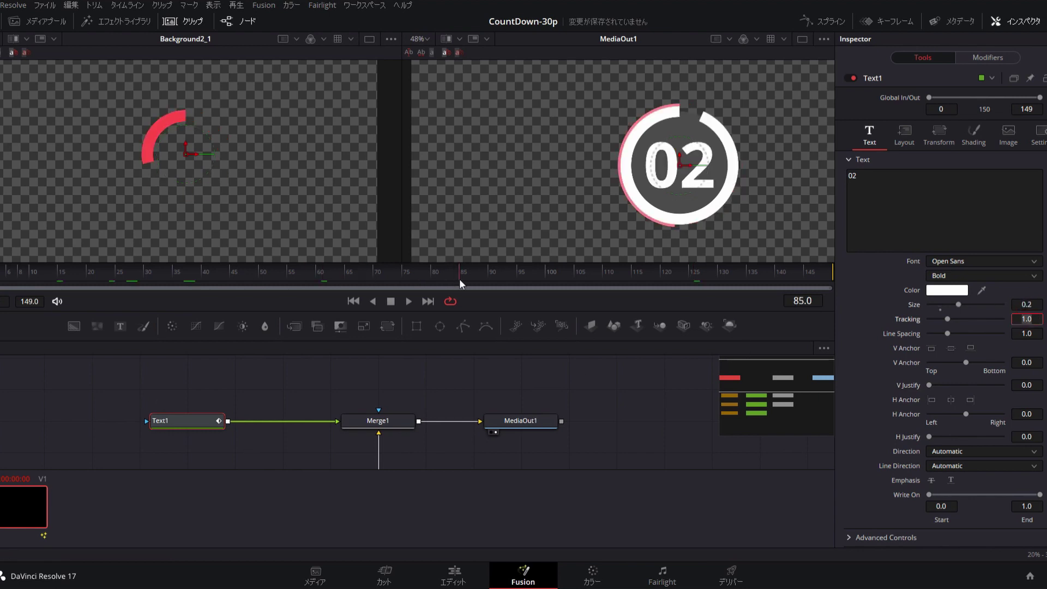
{"action": "left_click_drag", "start_coordinate": [846, 272], "coordinate": [146, 487]}
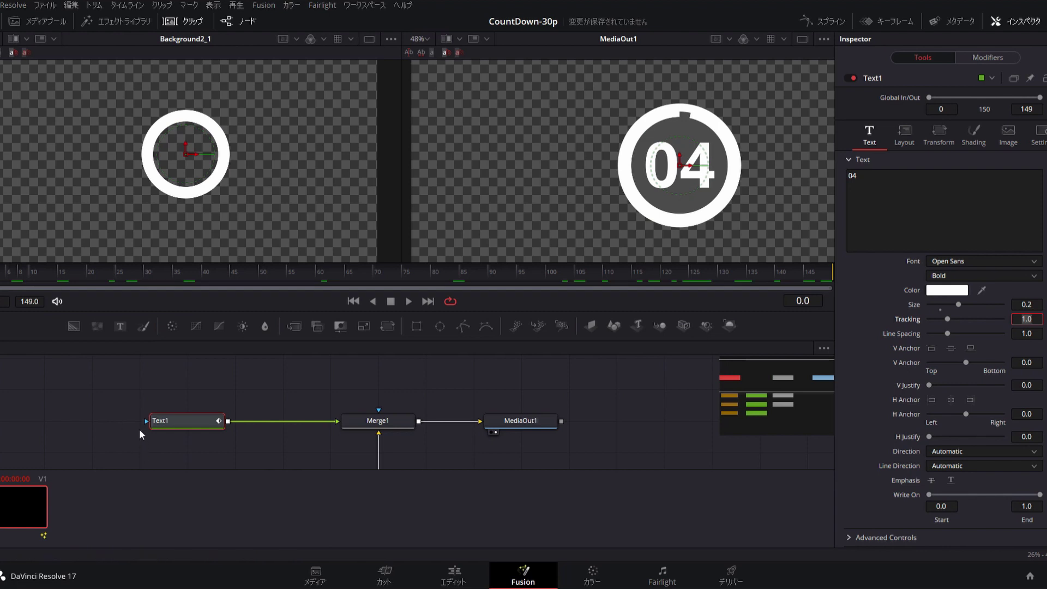
- Box-select the 毎秒, Background2 and Merge2 nodes and copy them
{"action": "scroll", "coordinate": [139, 425], "scroll_direction": "down", "scroll_amount": 2}
{"action": "scroll", "coordinate": [153, 409], "scroll_direction": "down", "scroll_amount": 2}
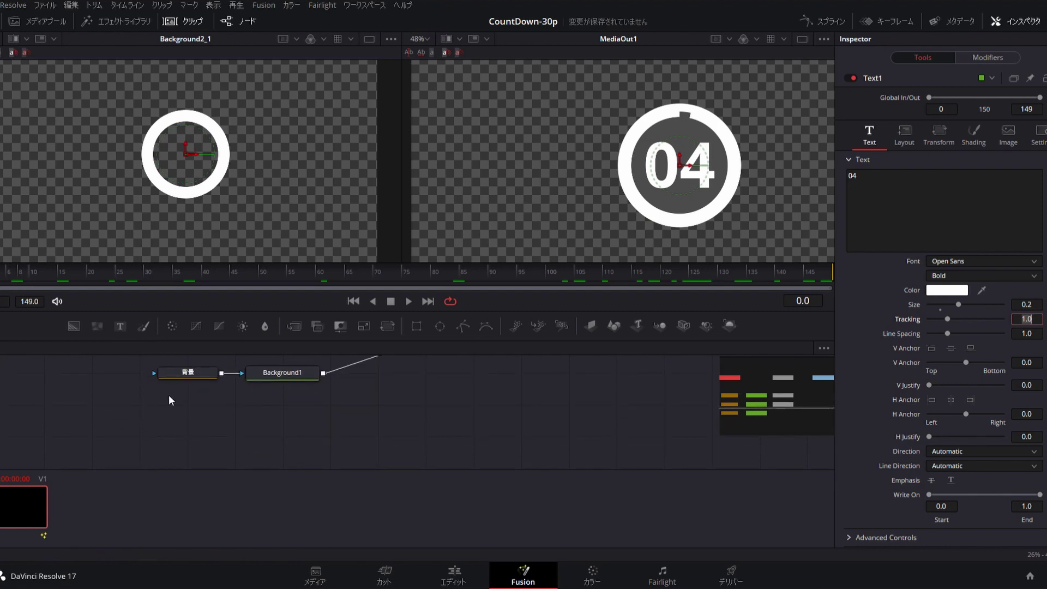
{"action": "scroll", "coordinate": [172, 378], "scroll_direction": "up", "scroll_amount": 2}
{"action": "scroll", "coordinate": [170, 396], "scroll_direction": "down", "scroll_amount": 1}
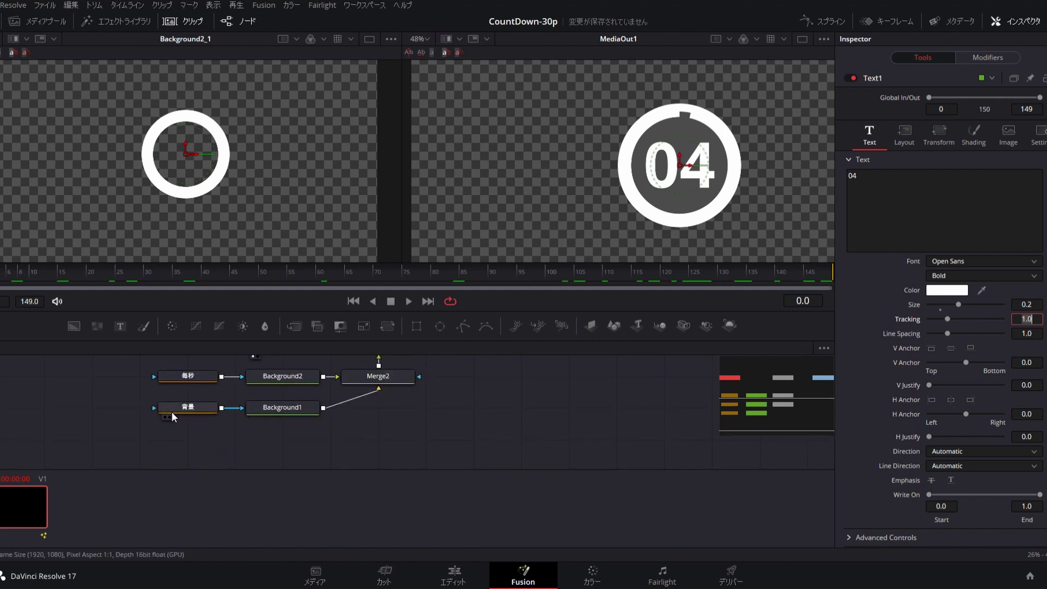
{"action": "scroll", "coordinate": [129, 388], "scroll_direction": "up", "scroll_amount": 1}
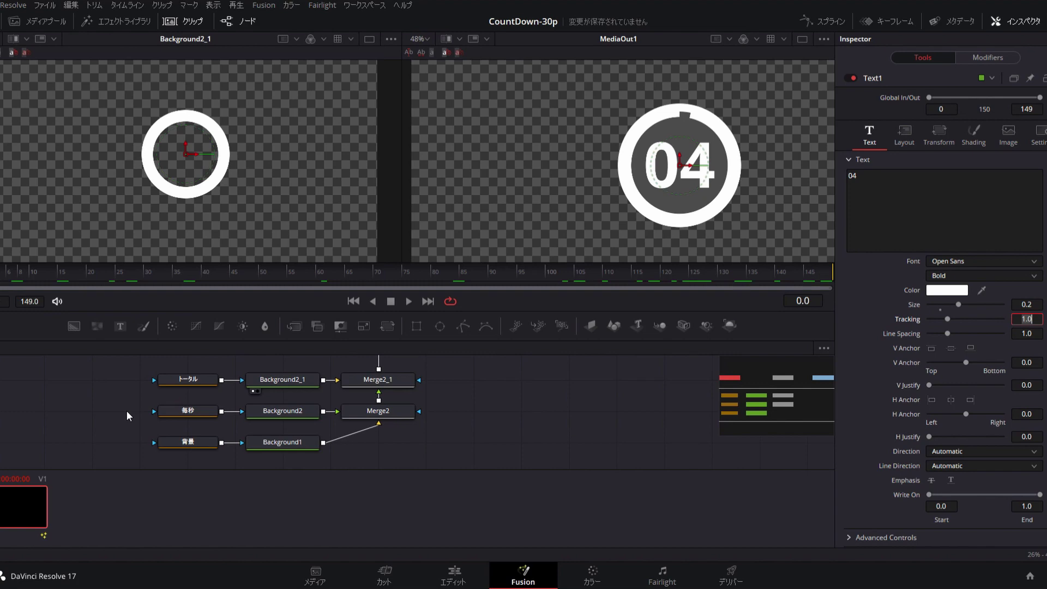
{"action": "left_click_drag", "start_coordinate": [126, 410], "coordinate": [398, 416]}
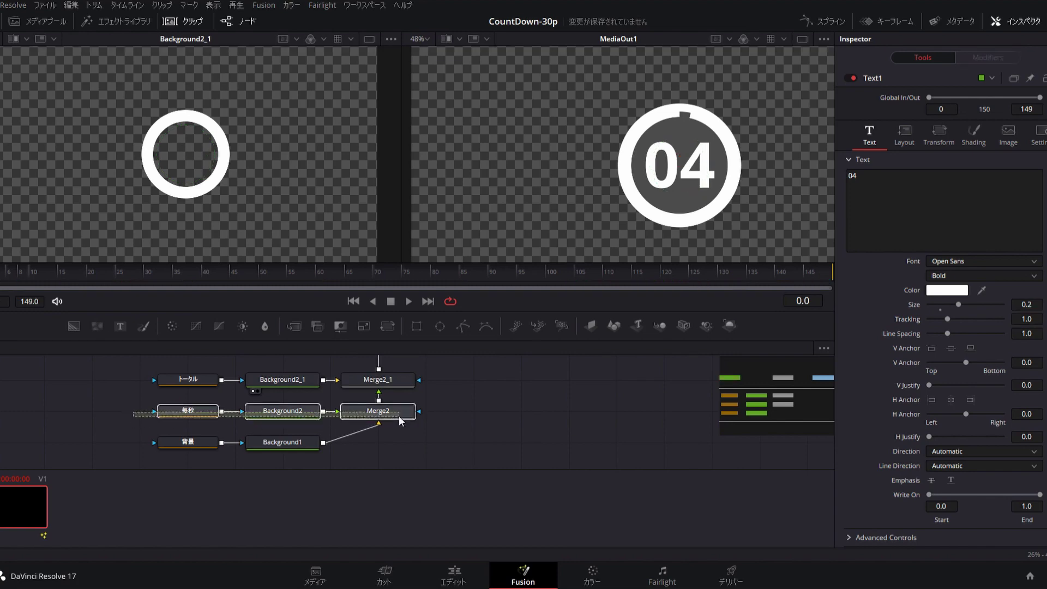
{"action": "key", "text": "ctrl+c"}
- Paste the copied ring nodes below the originals and line Merge2_2 up with Background1
{"action": "scroll", "coordinate": [529, 398], "scroll_direction": "down", "scroll_amount": 1}
{"action": "key", "text": "ctrl+v"}
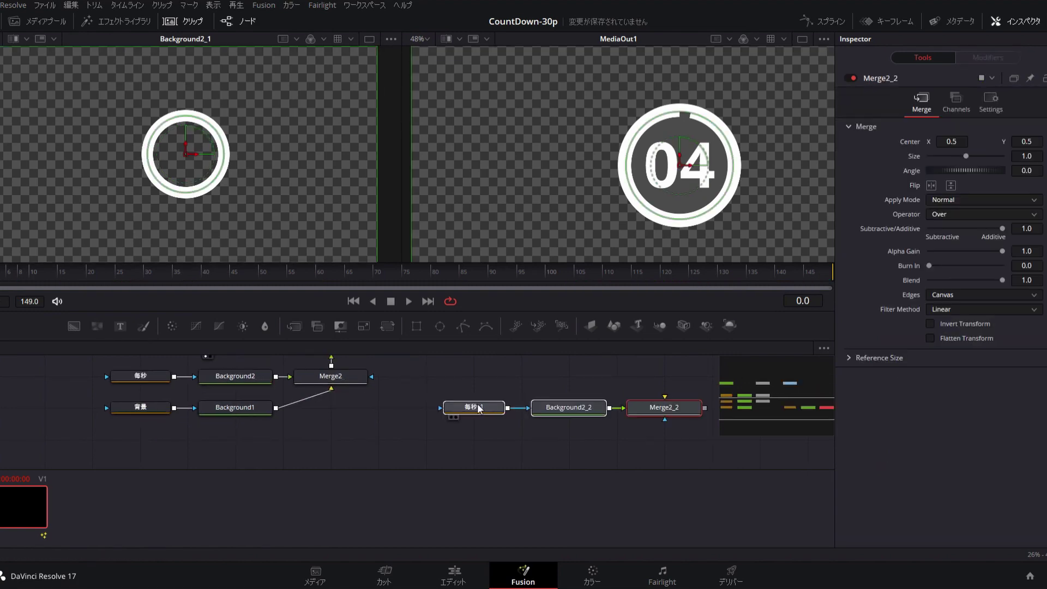
{"action": "left_click_drag", "start_coordinate": [479, 408], "coordinate": [145, 440]}
{"action": "left_click", "coordinate": [236, 437]}
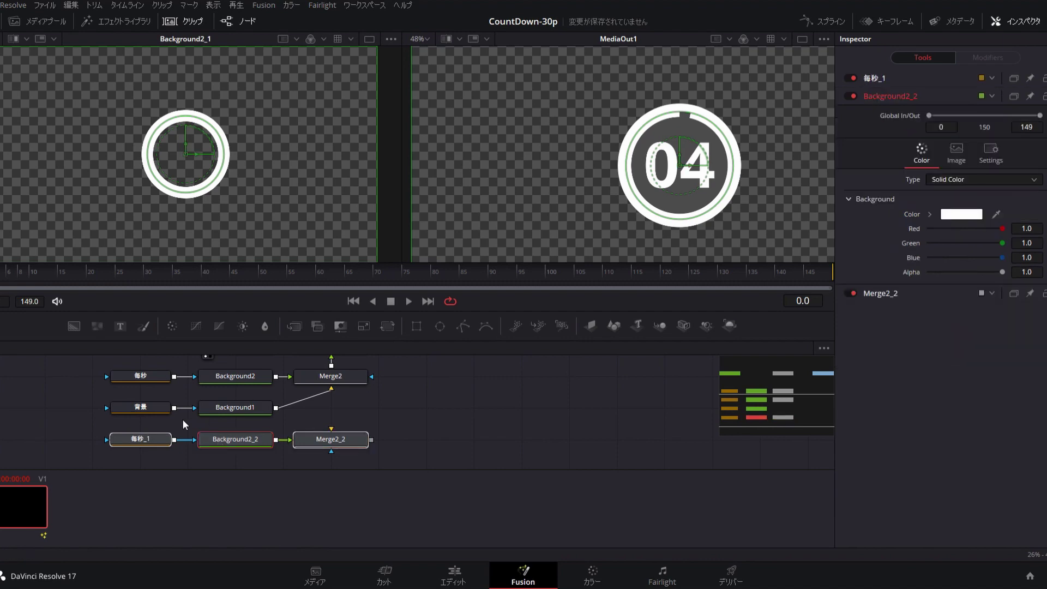
{"action": "left_click_drag", "start_coordinate": [332, 440], "coordinate": [333, 409]}
{"action": "key", "text": "ctrl+z"}
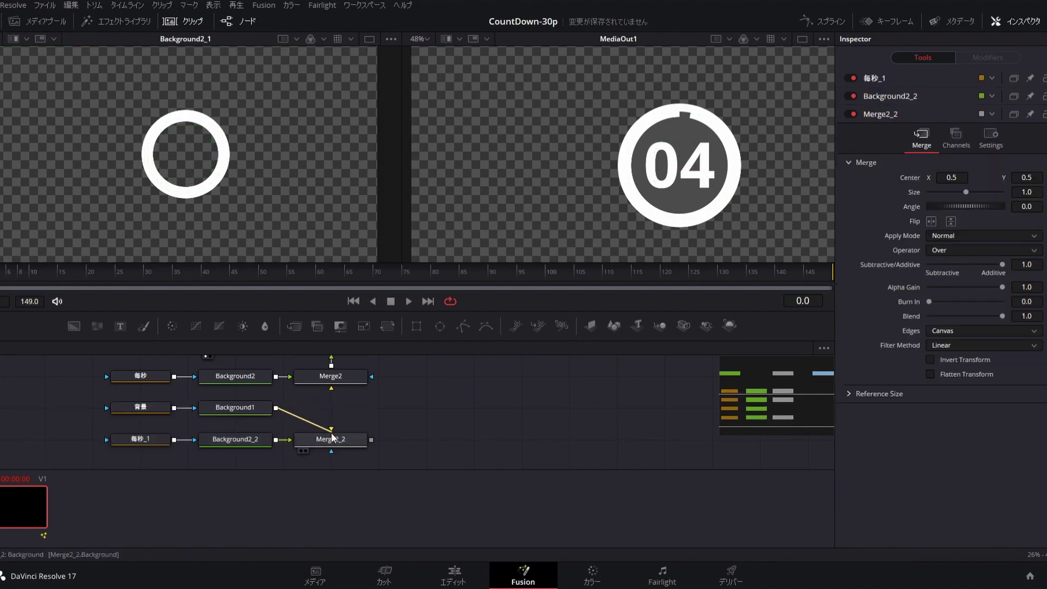
{"action": "left_click_drag", "start_coordinate": [332, 434], "coordinate": [332, 402]}
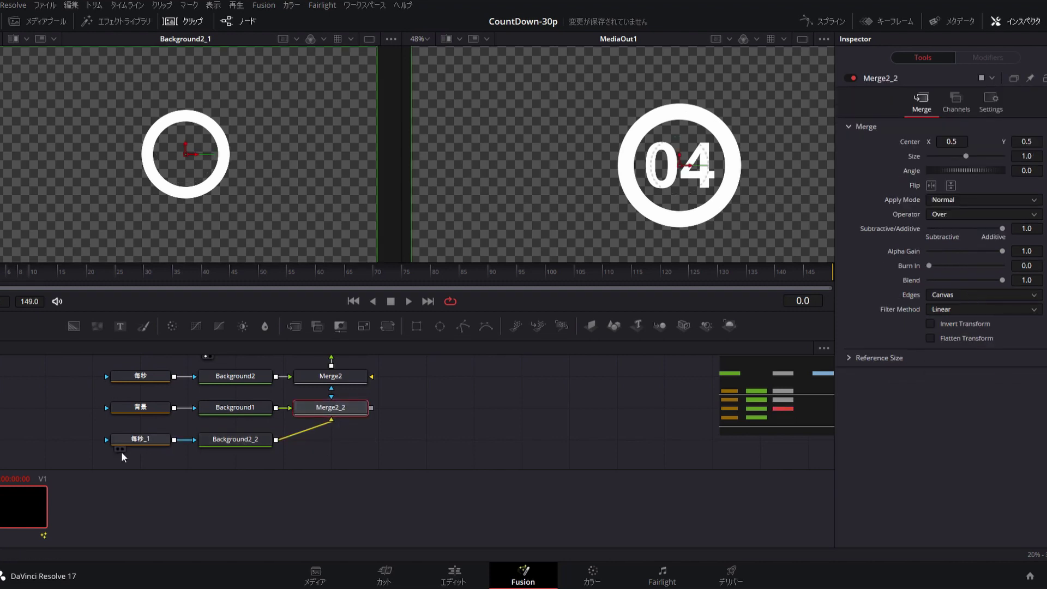
{"action": "left_click", "coordinate": [147, 440]}
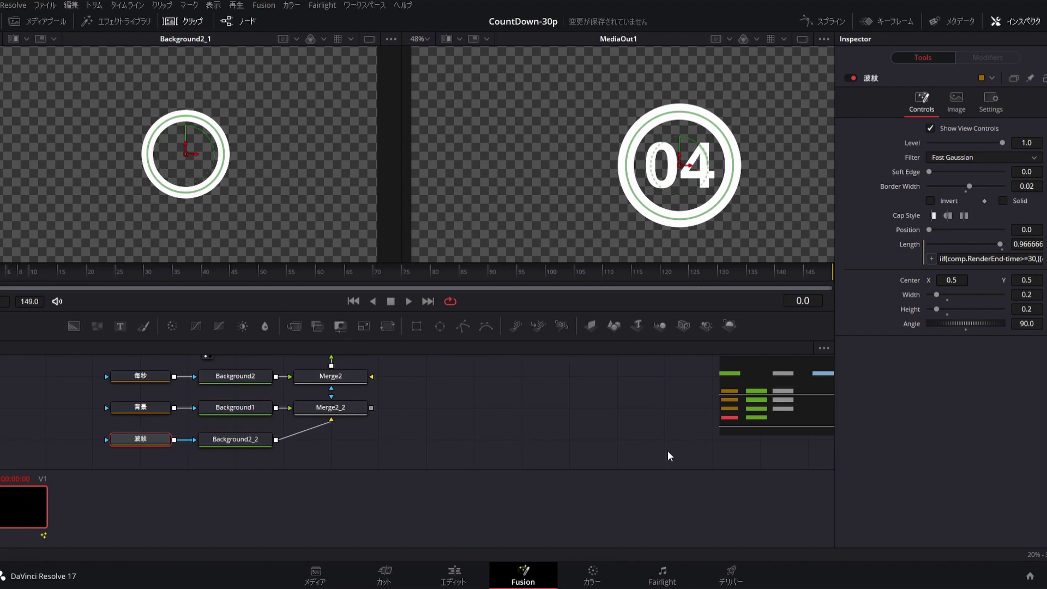
- Remove 波紋's Length expression and set Length to a fixed 1.0
{"action": "key", "text": "ctrl+a"}
{"action": "key", "text": "BackSpace"}
{"action": "key", "text": "Tab"}
{"action": "left_click", "coordinate": [899, 257]}
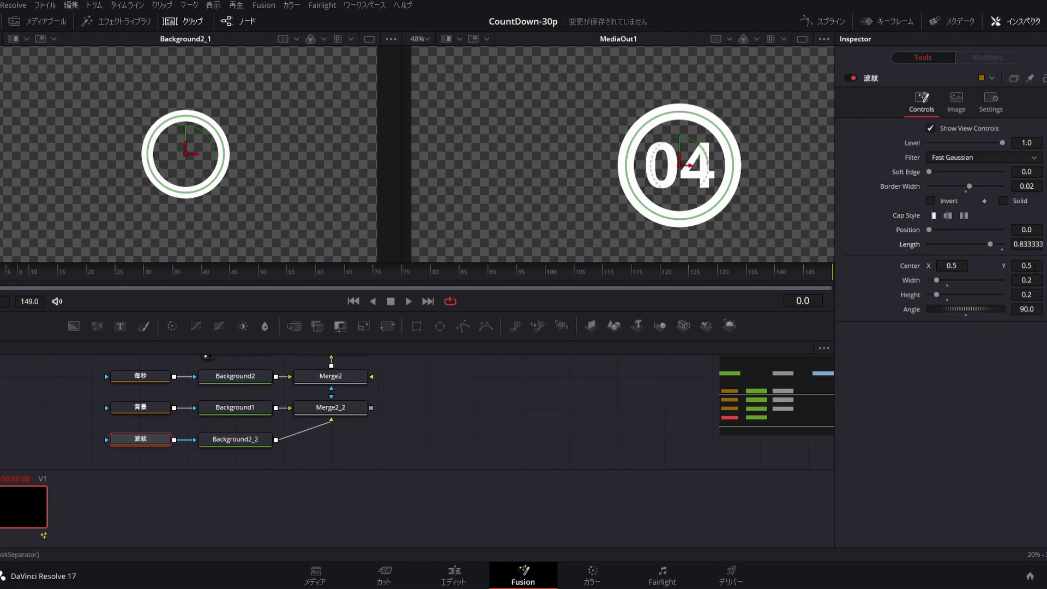
{"action": "left_click", "coordinate": [1035, 245]}
{"action": "type", "text": "1"}
{"action": "left_click", "coordinate": [952, 265]}
- Show 波紋 in the left viewer and recentre its Center X at 0.5
{"action": "type", "text": "1"}
{"action": "left_click", "coordinate": [133, 439]}
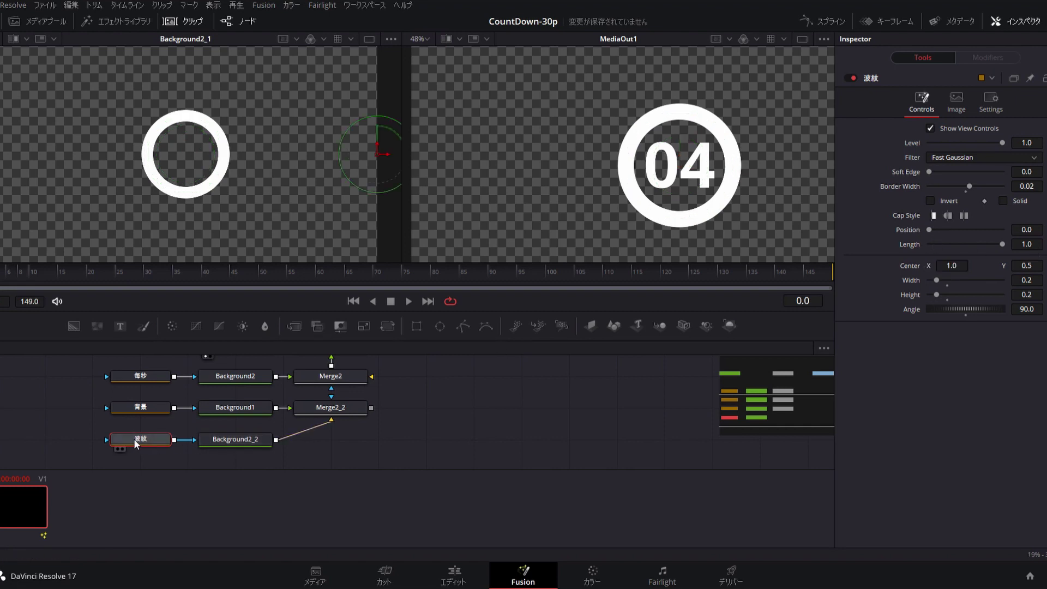
{"action": "key", "text": "1"}
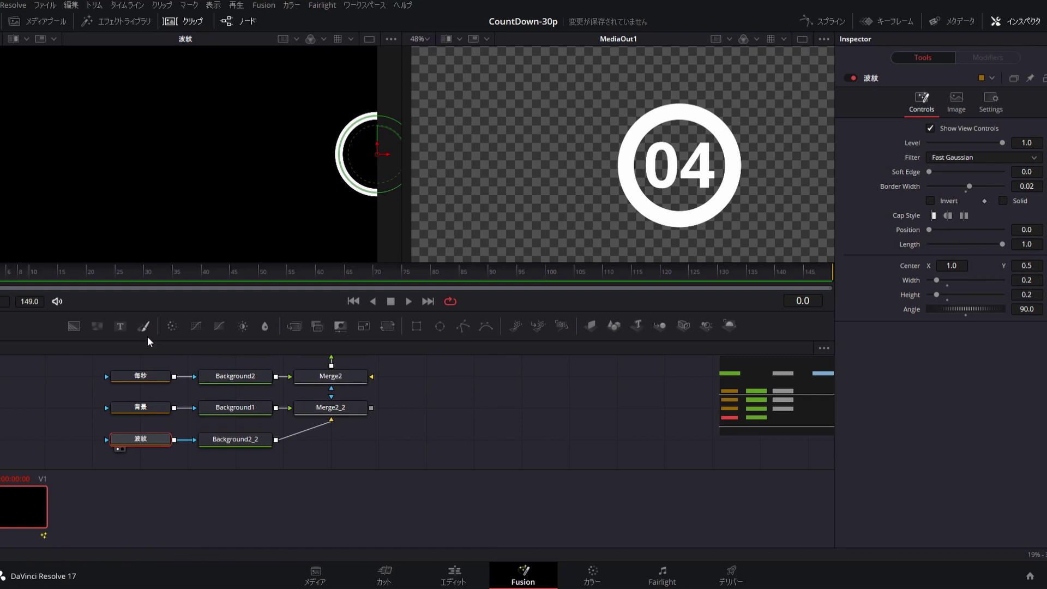
{"action": "left_click", "coordinate": [951, 266]}
{"action": "type", "text": "0.5"}
{"action": "key", "text": "Tab"}
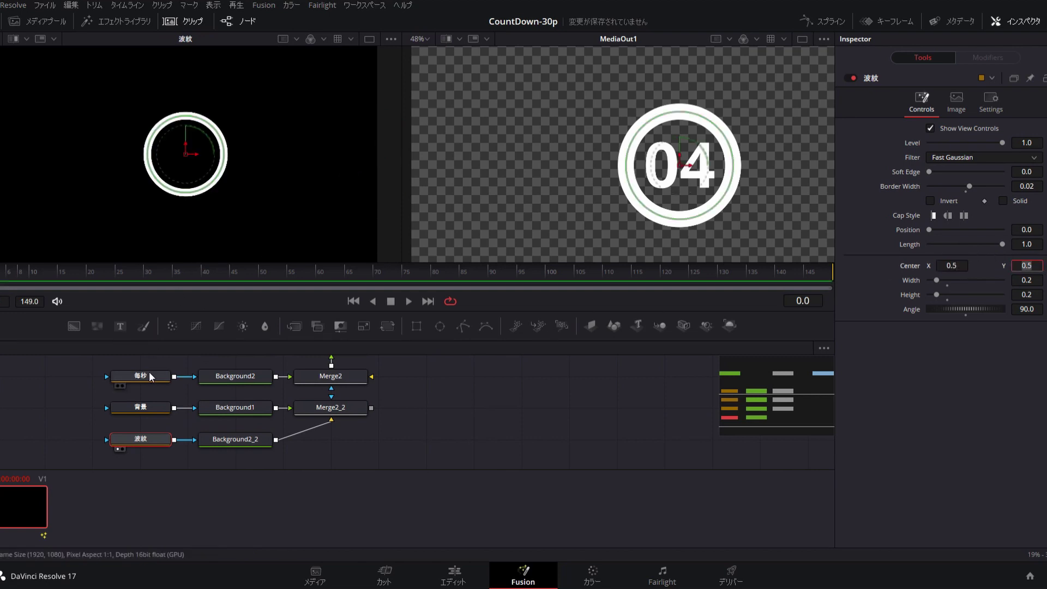
- Preview the ring over the first second, then save the project
{"action": "left_click_drag", "start_coordinate": [18, 271], "coordinate": [6, 271]}
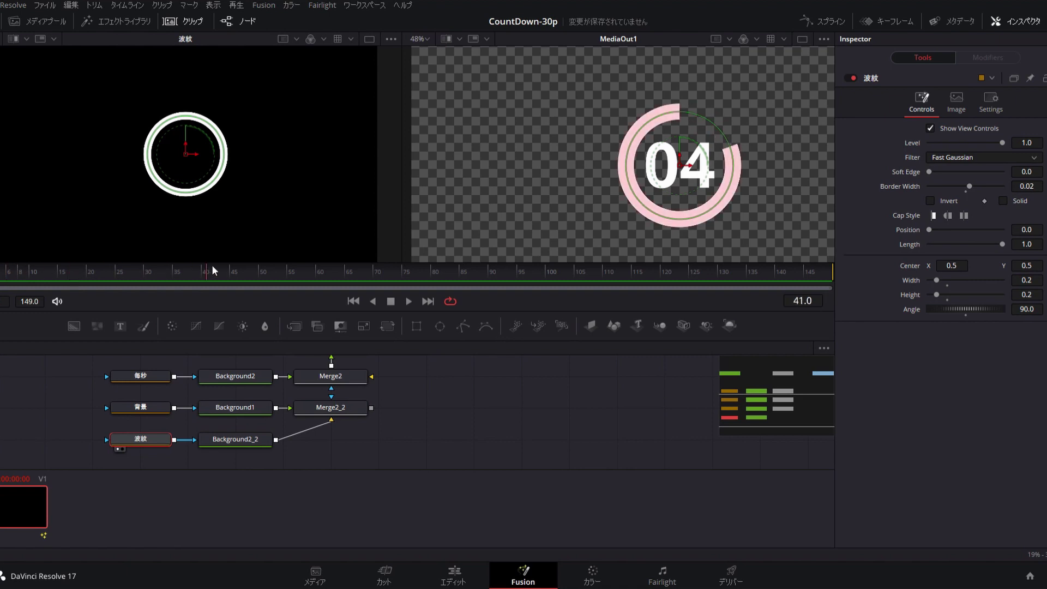
{"action": "key", "text": "Right"}
{"action": "left_click_drag", "start_coordinate": [38, 271], "coordinate": [38, 277]}
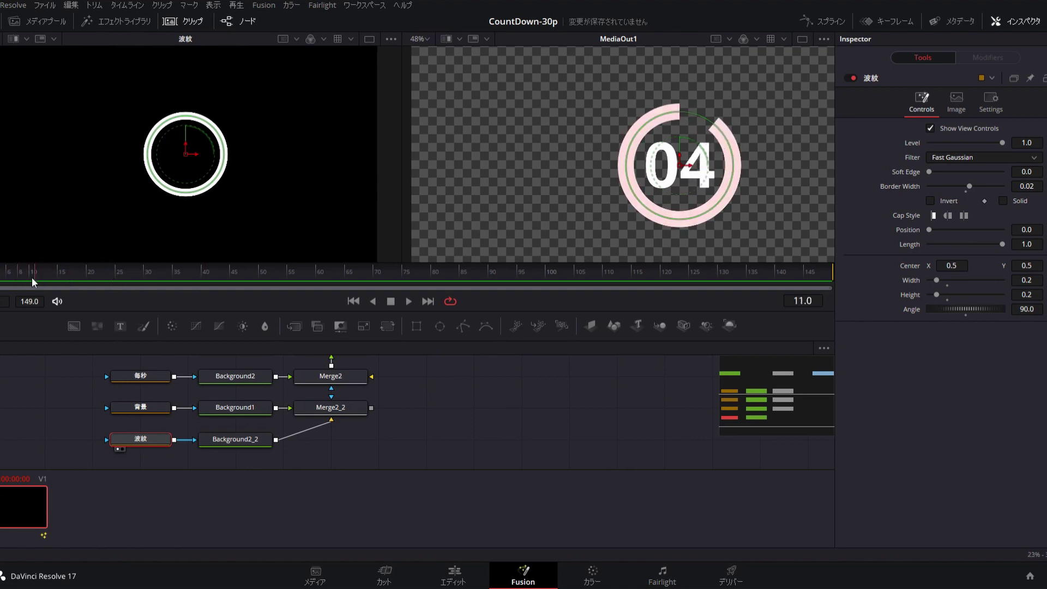
{"action": "left_click_drag", "start_coordinate": [38, 276], "coordinate": [3, 273]}
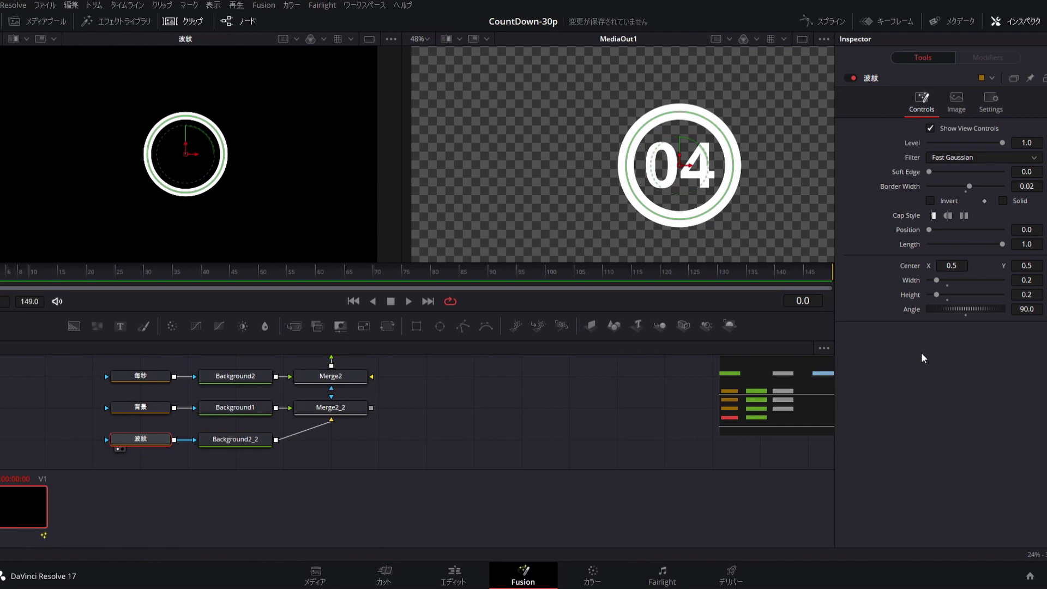
{"action": "key", "text": "ctrl+s"}
- Enter comp.RenderEnd-time/30%1 as 波紋's Width expression and paste it into Height
{"action": "left_click", "coordinate": [917, 294]}
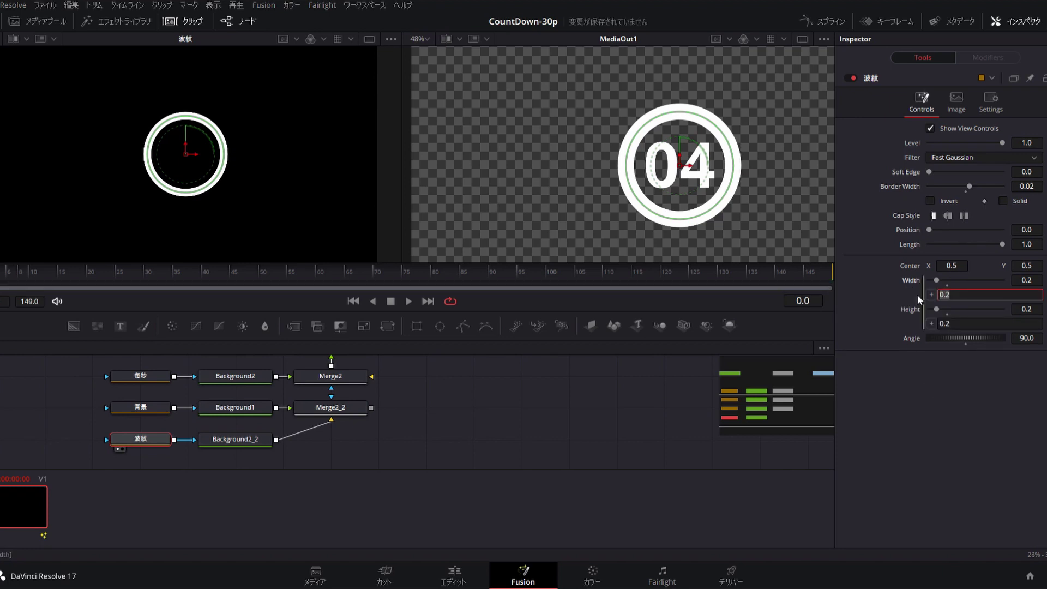
{"action": "type", "text": "comp.RenderEnd-tim"}
{"action": "type", "text": "e/30%1"}
{"action": "key", "text": "Return"}
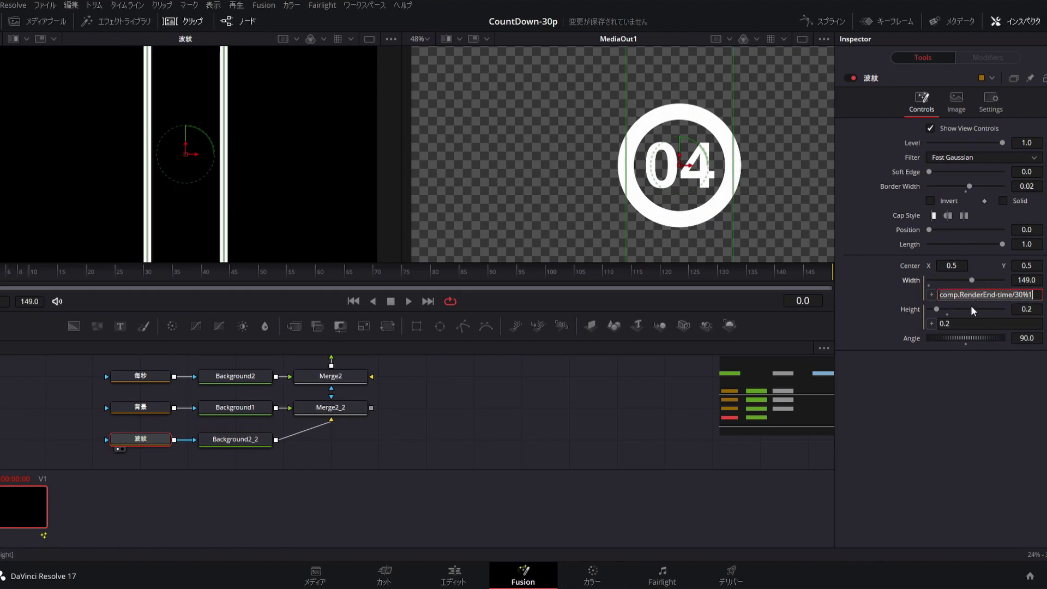
{"action": "left_click", "coordinate": [977, 327]}
{"action": "key", "text": "ctrl+v"}
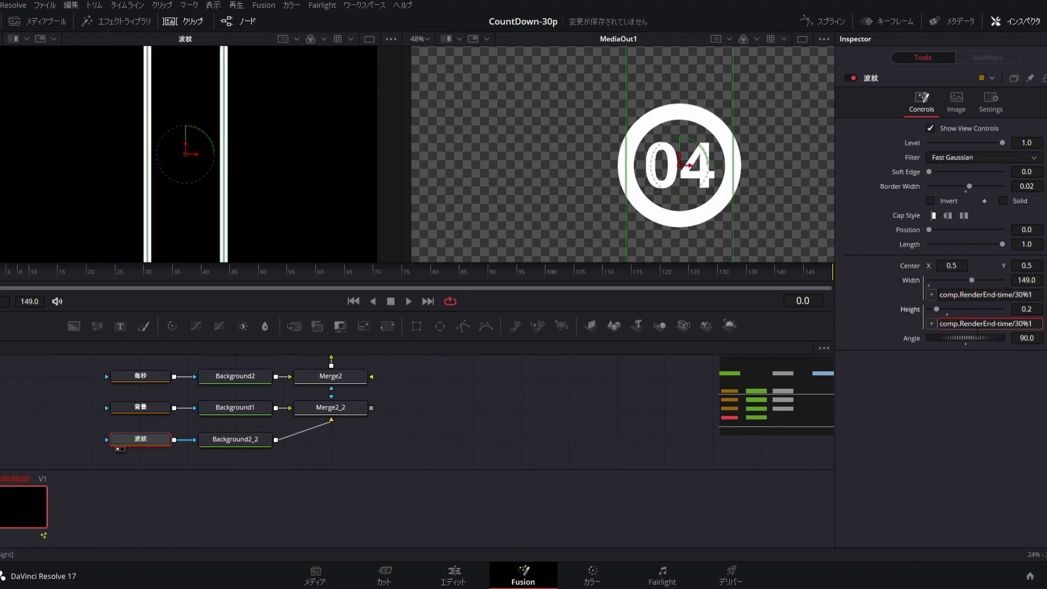
{"action": "key", "text": "Return"}
- Bracket both Width and Height expressions as (comp.RenderEnd-time)/30%1
{"action": "left_click", "coordinate": [1015, 295]}
{"action": "type", "text": "'"}
{"action": "left_click", "coordinate": [1033, 309]}
{"action": "left_click", "coordinate": [1036, 296]}
{"action": "type", "text": "("}
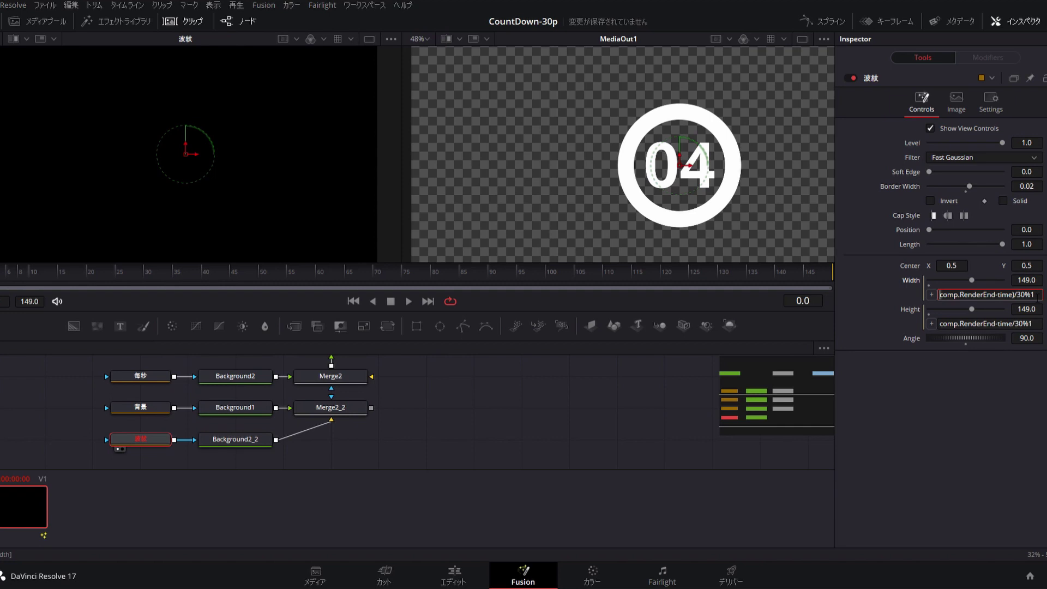
{"action": "left_click", "coordinate": [1034, 309]}
{"action": "left_click", "coordinate": [1035, 295]}
{"action": "left_click", "coordinate": [1030, 323]}
{"action": "type", "text": "("}
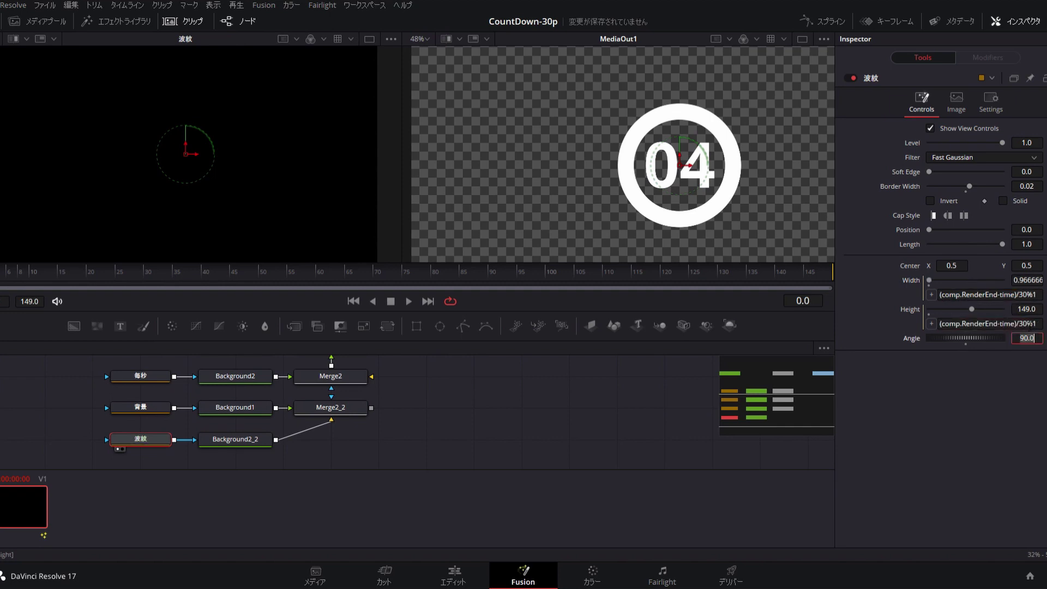
{"action": "key", "text": "Tab"}
- Scrub the ruler to preview the ring shrinking each second
{"action": "left_click_drag", "start_coordinate": [6, 270], "coordinate": [305, 264]}
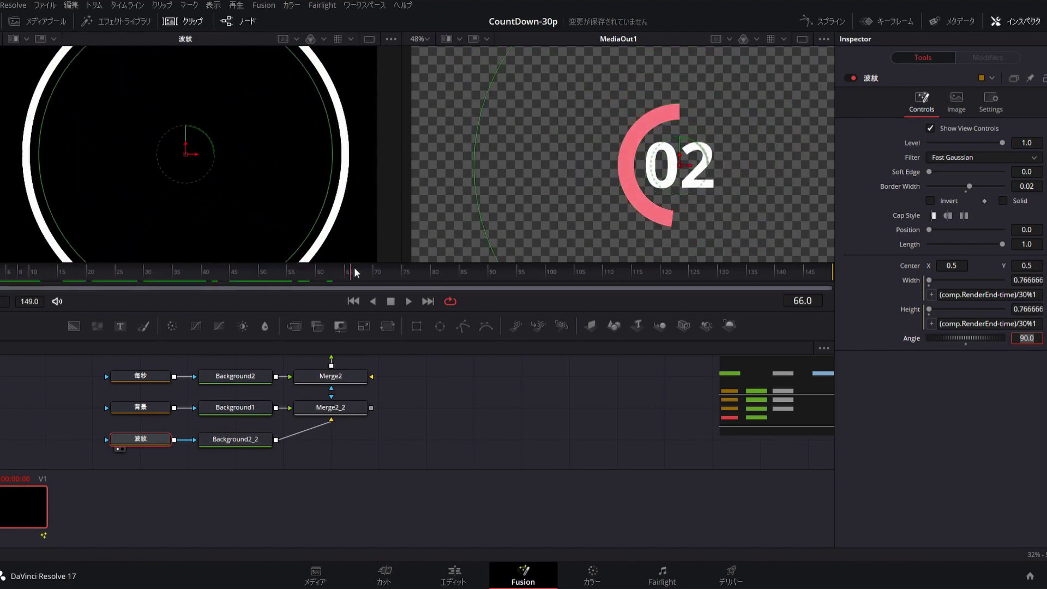
{"action": "mouse_move", "coordinate": [305, 264]}
{"action": "left_mouse_down"}
{"action": "mouse_move", "coordinate": [607, 276]}
{"action": "mouse_move", "coordinate": [1, 267]}
{"action": "mouse_move", "coordinate": [143, 254]}
{"action": "left_mouse_up"}
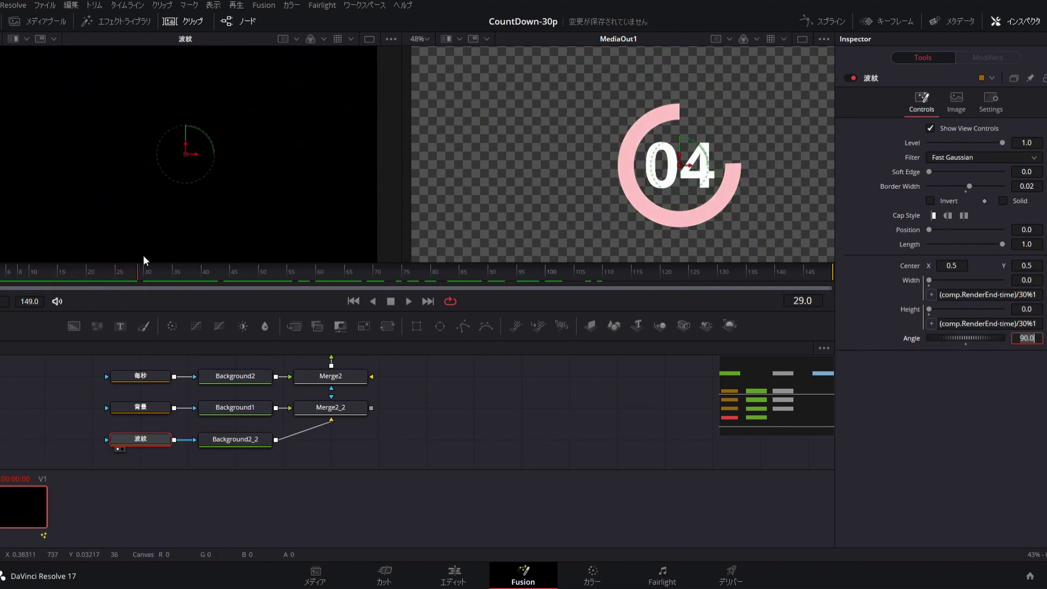
{"action": "left_click", "coordinate": [1016, 295]}
- Prefix both Width and Height expressions with 1.0- so the ring grows each second
{"action": "type", "text": "1.0-"}
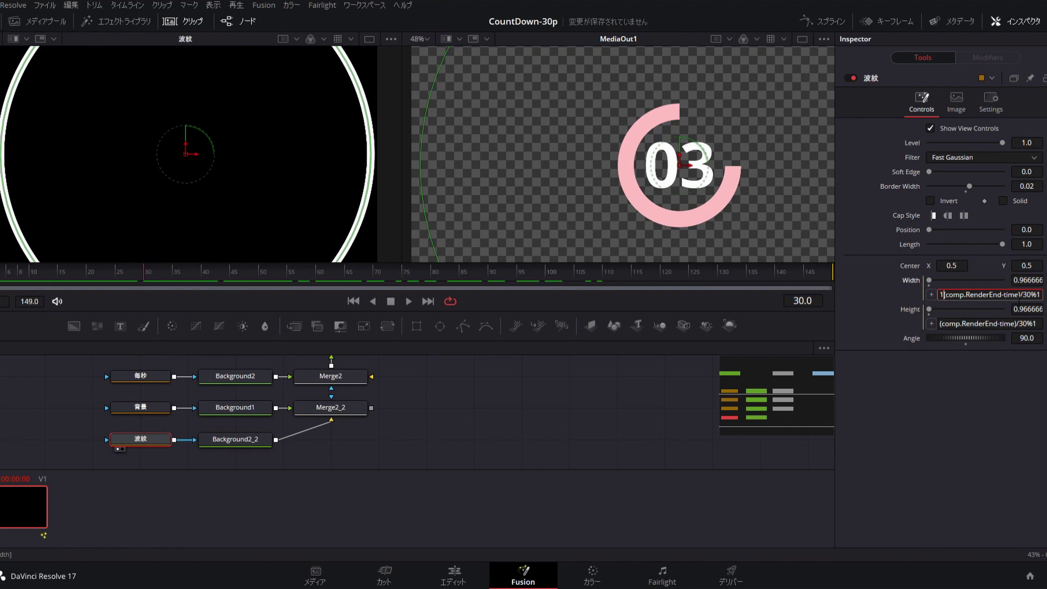
{"action": "key", "text": "Tab"}
{"action": "left_click", "coordinate": [1018, 295]}
{"action": "key", "text": "End"}
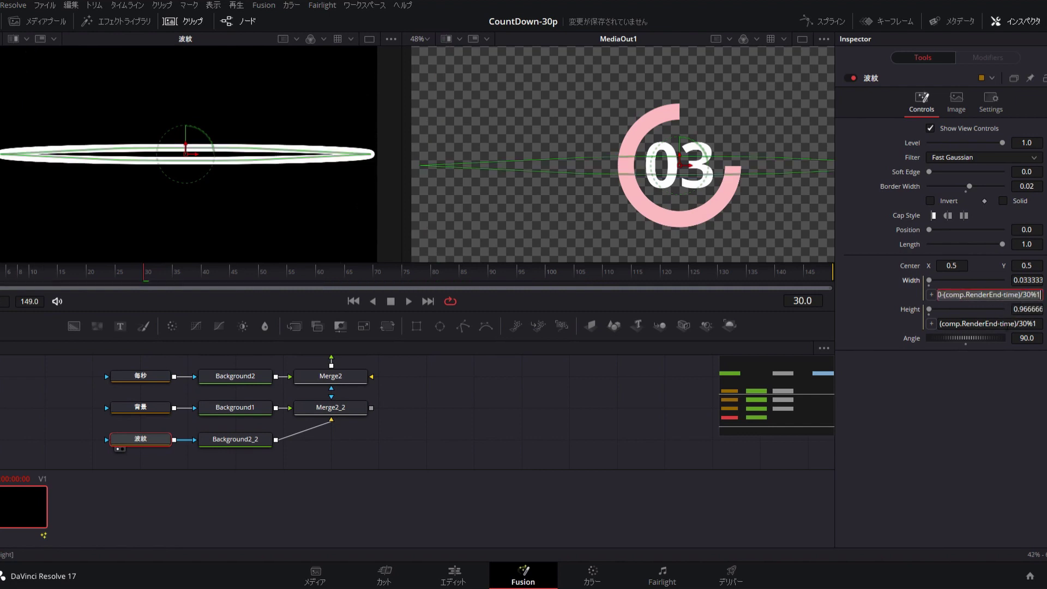
{"action": "key", "text": "Tab"}
{"action": "type", "text": "1.0-"}
{"action": "key", "text": "Tab"}
{"action": "mouse_move", "coordinate": [3, 270]}
{"action": "left_mouse_down"}
{"action": "mouse_move", "coordinate": [172, 254]}
{"action": "mouse_move", "coordinate": [409, 254]}
{"action": "mouse_move", "coordinate": [5, 263]}
{"action": "left_mouse_up"}
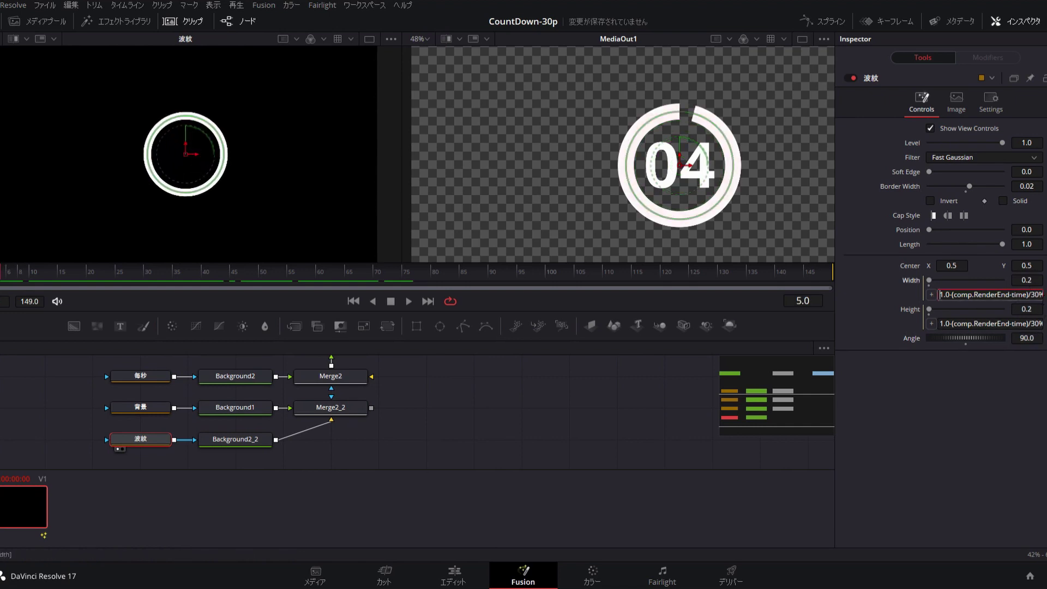
- Wrap the Width expression as (…)+0.2 and recommit the Height expression
{"action": "type", "text": "("}
{"action": "key", "text": "End"}
{"action": "type", "text": ")+02"}
{"action": "key", "text": "Tab"}
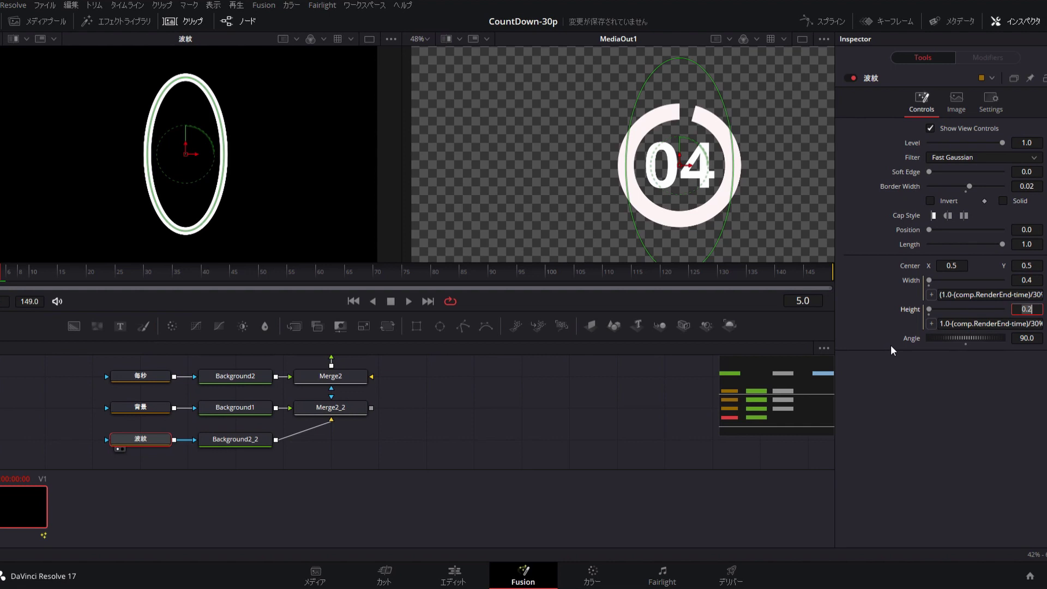
{"action": "left_click", "coordinate": [990, 323]}
{"action": "key", "text": "Tab"}
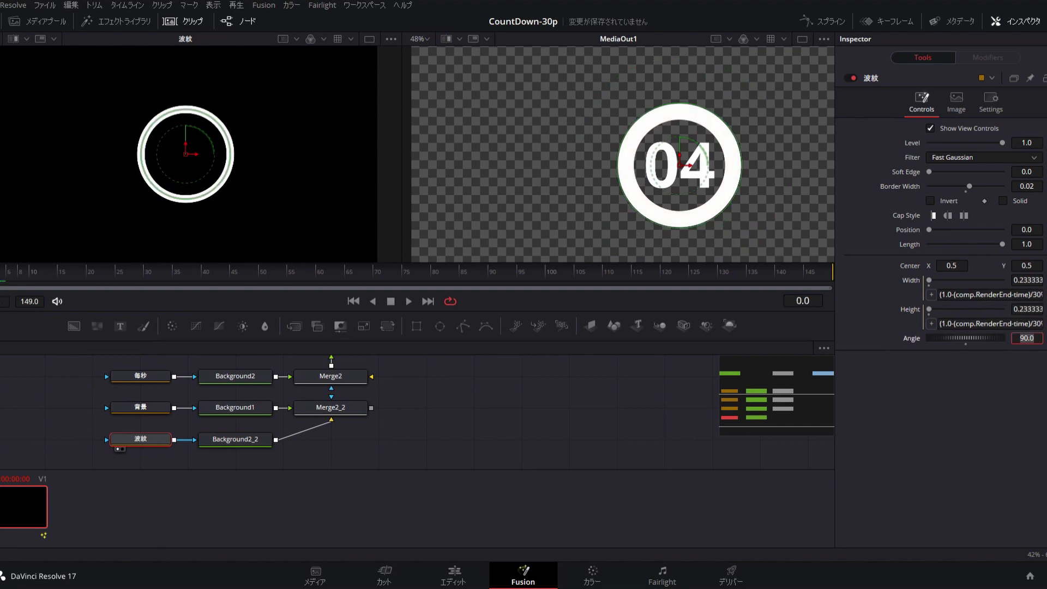
- Scrub and play the countdown to check how large the ripple ring currently grows
{"action": "left_click_drag", "start_coordinate": [11, 270], "coordinate": [141, 256]}
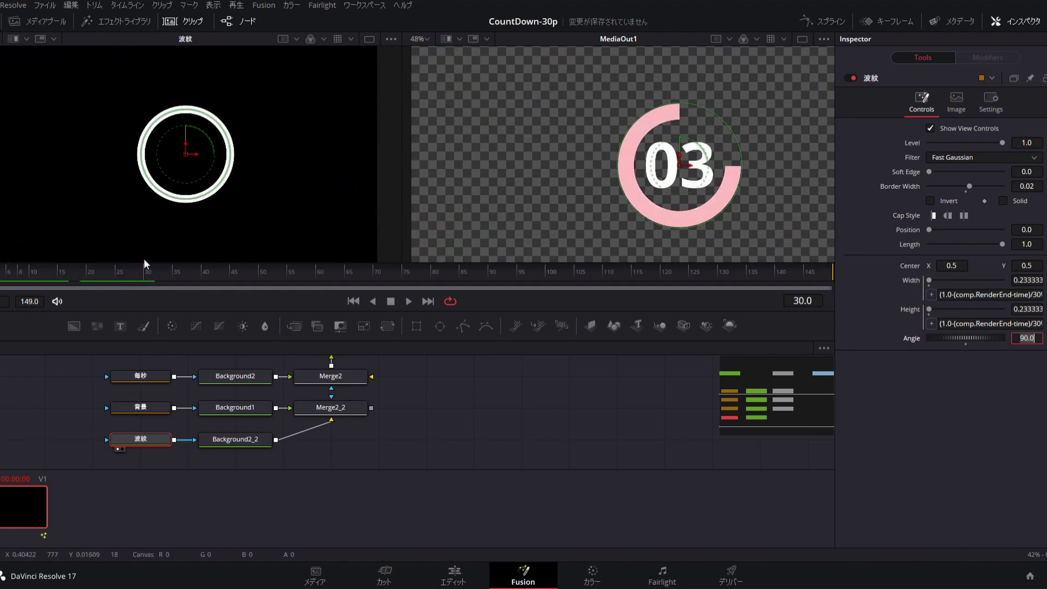
{"action": "key", "text": "space"}
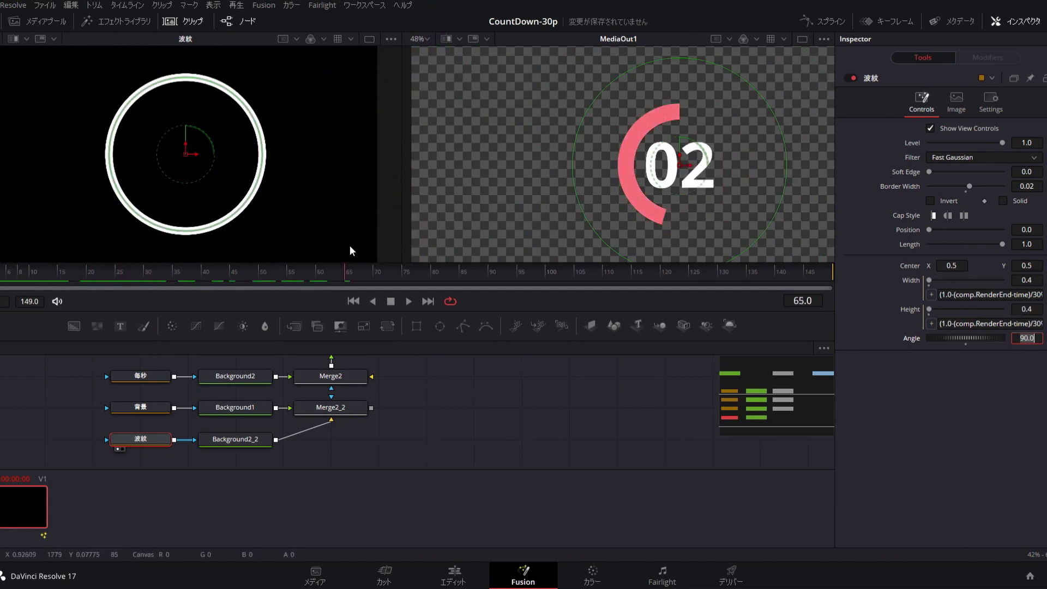
{"action": "key", "text": "space"}
{"action": "left_click_drag", "start_coordinate": [32, 270], "coordinate": [242, 269]}
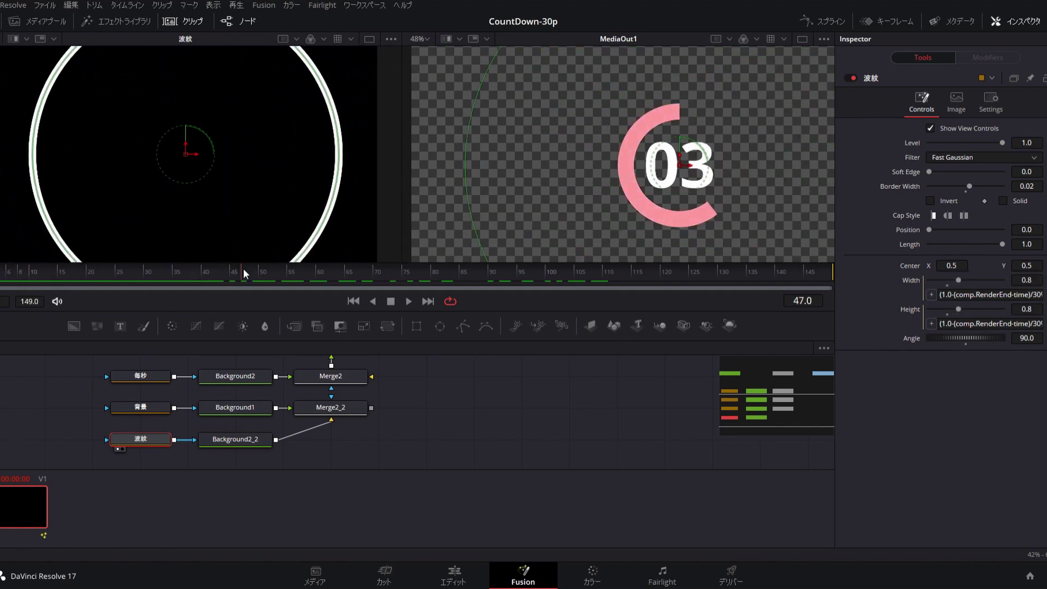
- Set both Width and Height expressions to (1.0-(comp.RenderEnd-time)/30%1)/4+0.2
{"action": "left_click", "coordinate": [1037, 294]}
{"action": "type", "text": "%1"}
{"action": "type", "text": "+0.2"}
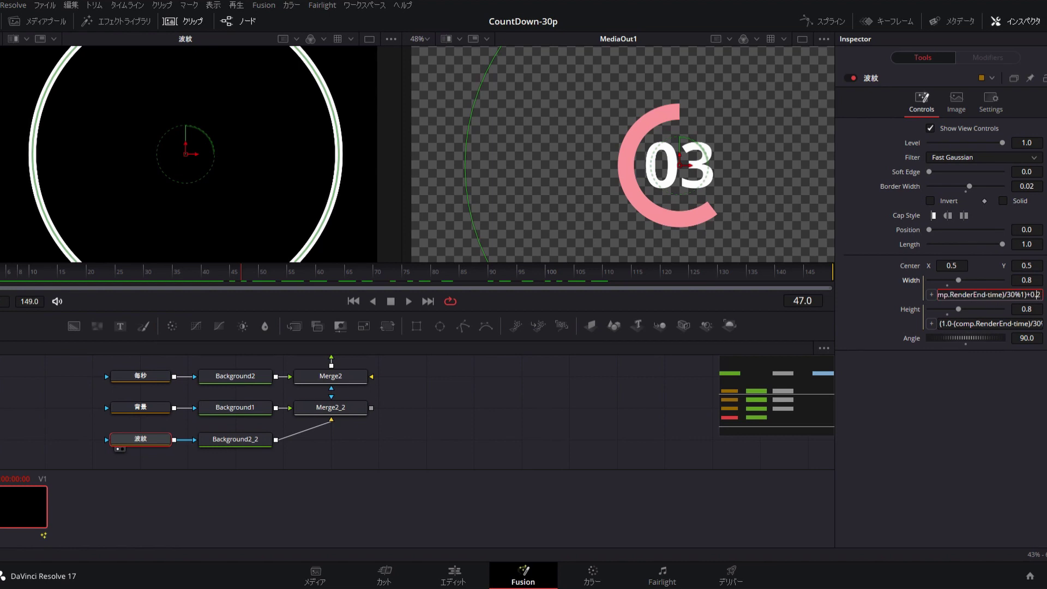
{"action": "type", "text": "/4"}
{"action": "key", "text": "Return"}
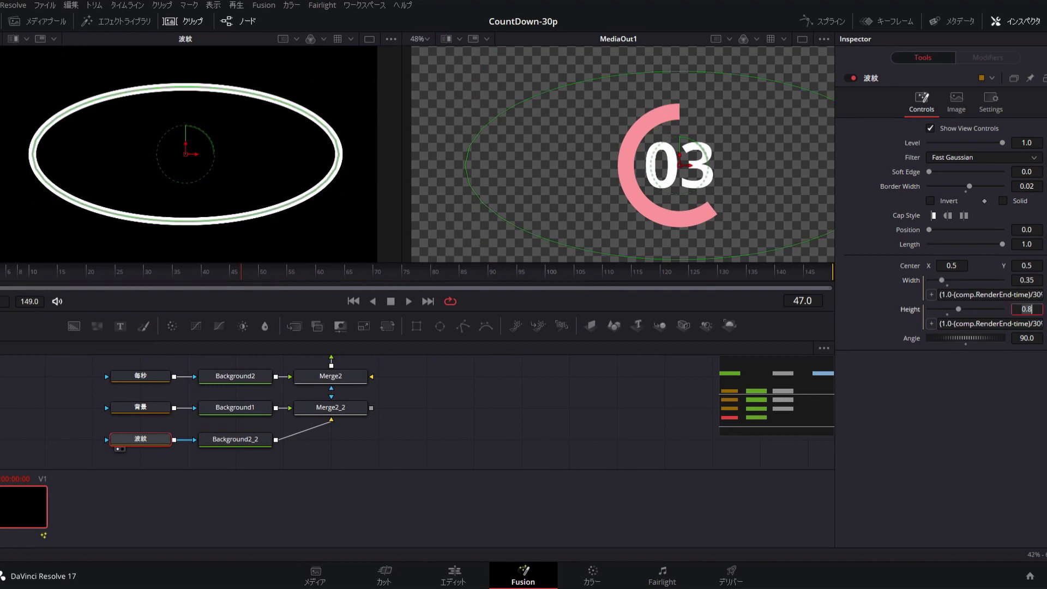
{"action": "left_click", "coordinate": [1017, 323]}
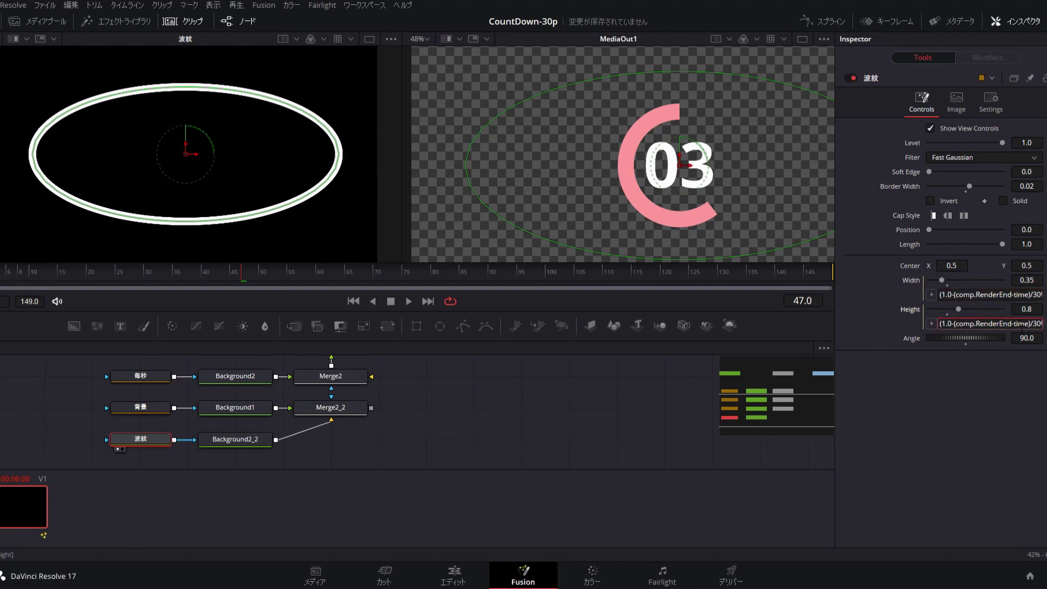
{"action": "key", "text": "Tab"}
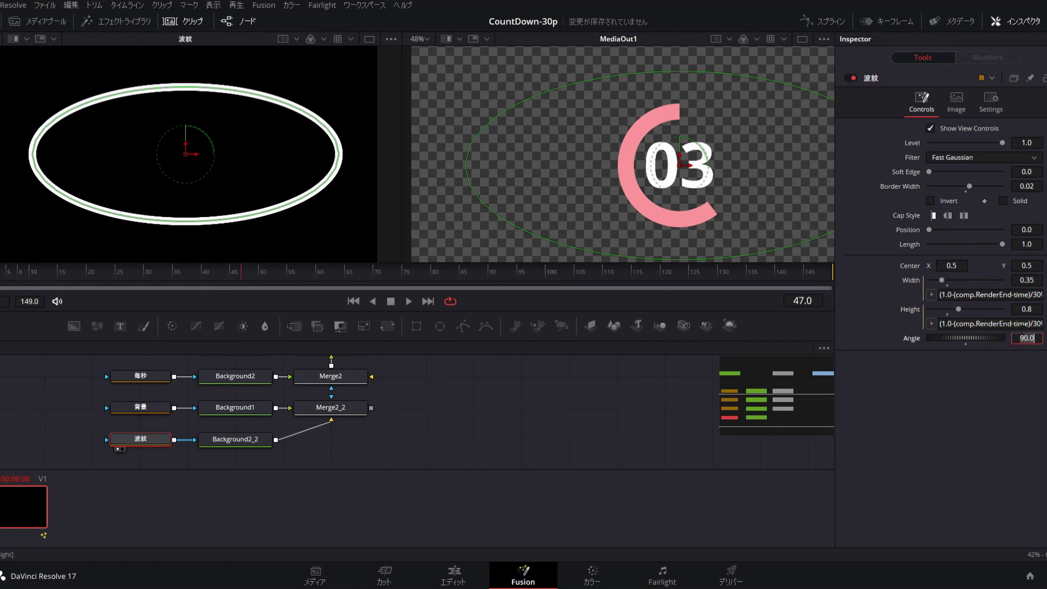
- Scrub back through the early frames to preview the smaller ring from 04 to 03
{"action": "mouse_move", "coordinate": [10, 273]}
{"action": "left_mouse_down"}
{"action": "mouse_move", "coordinate": [484, 259]}
{"action": "mouse_move", "coordinate": [1, 256]}
{"action": "left_mouse_up"}
{"action": "mouse_move", "coordinate": [17, 252]}
{"action": "left_mouse_down"}
{"action": "mouse_move", "coordinate": [653, 269]}
{"action": "mouse_move", "coordinate": [3, 269]}
{"action": "left_mouse_up"}
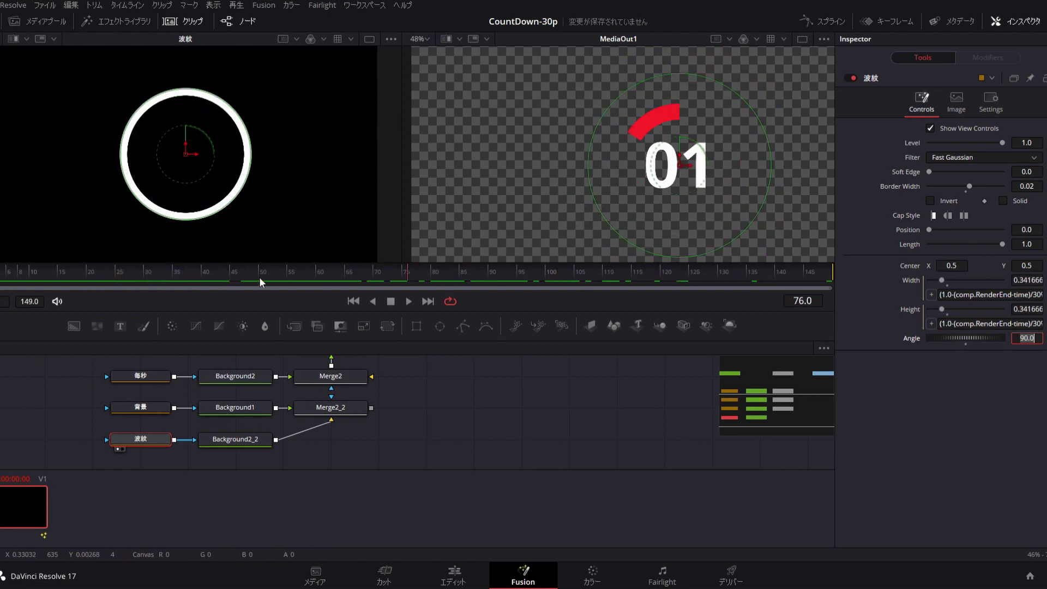
{"action": "left_click", "coordinate": [901, 185]}
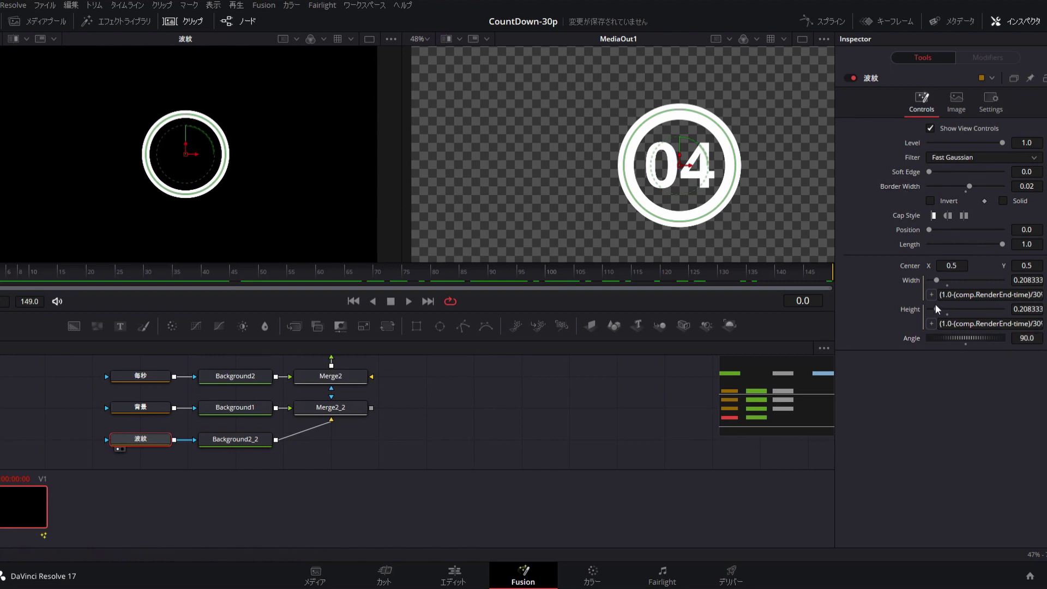
- Give Border Width an expression copied from the Width expression, then preview the ring thickness
{"action": "key", "text": "equal"}
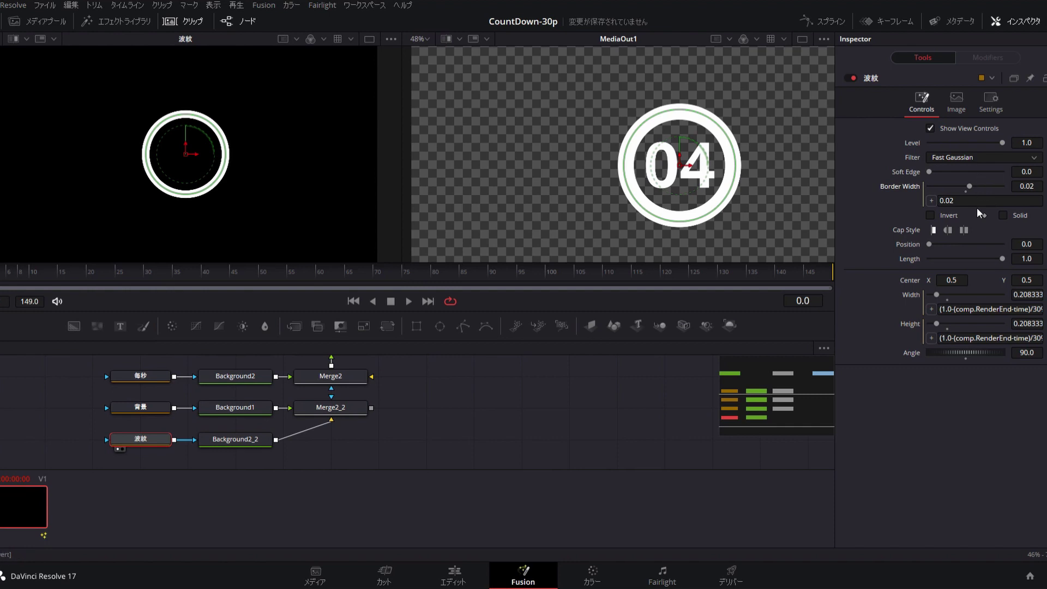
{"action": "left_click", "coordinate": [953, 201]}
{"action": "left_click", "coordinate": [987, 309]}
{"action": "key", "text": "ctrl+a"}
{"action": "key", "text": "ctrl+c"}
{"action": "left_click", "coordinate": [987, 200]}
{"action": "key", "text": "ctrl+a"}
{"action": "key", "text": "ctrl+v"}
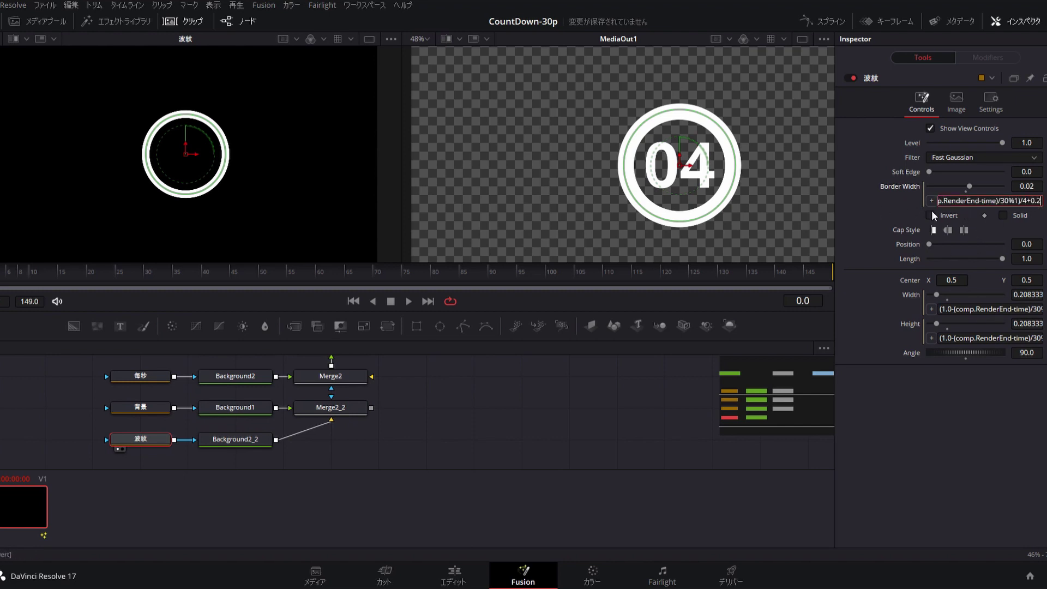
{"action": "key", "text": "Tab"}
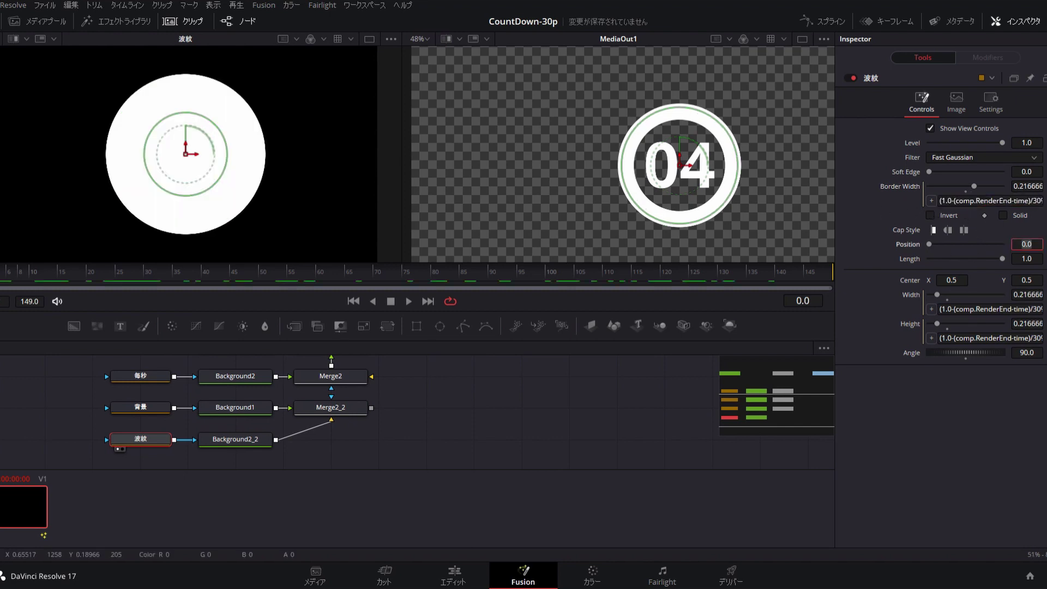
{"action": "left_click_drag", "start_coordinate": [22, 271], "coordinate": [196, 264]}
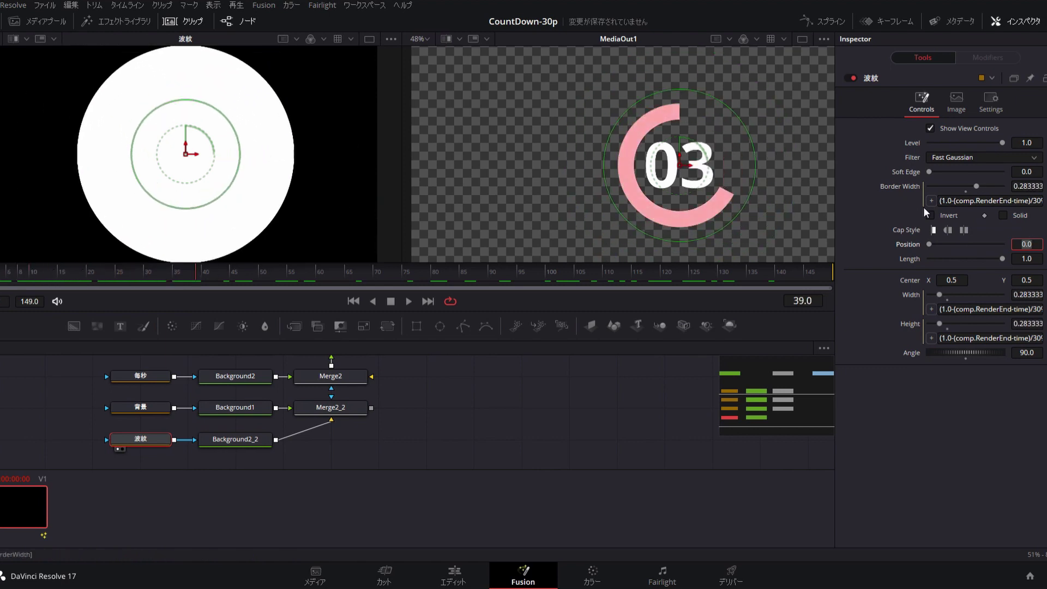
- Remove the 1.0- prefix from the Border Width expression and scrub through the countdown
{"action": "left_click", "coordinate": [965, 200]}
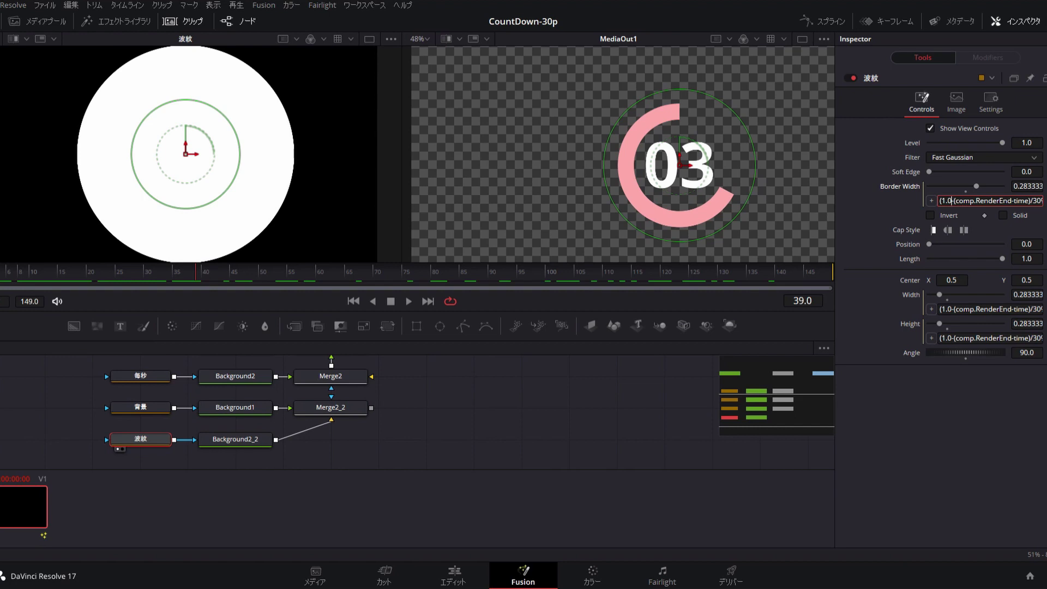
{"action": "key", "text": "Delete"}
{"action": "key", "text": "Delete"}
{"action": "key", "text": "Delete"}
{"action": "key", "text": "Delete"}
{"action": "key", "text": "End"}
{"action": "key", "text": "Home"}
{"action": "key", "text": "Tab"}
{"action": "left_click_drag", "start_coordinate": [9, 271], "coordinate": [492, 276]}
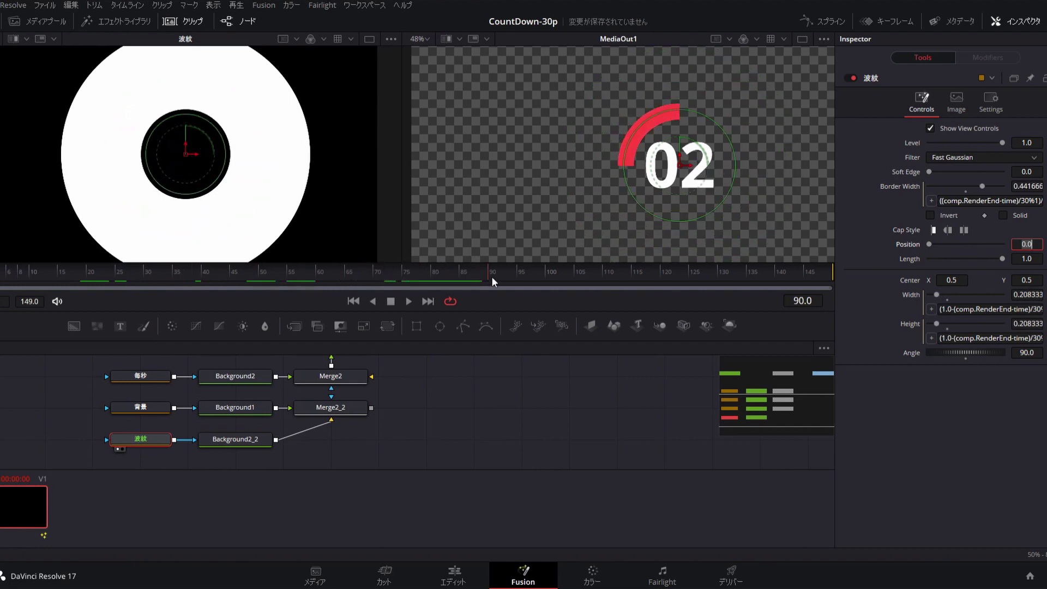
{"action": "left_click_drag", "start_coordinate": [492, 276], "coordinate": [636, 267]}
- Change the Border Width expression's ending from /4+0.2 to /50+0.02 and play the countdown
{"action": "left_click", "coordinate": [1030, 201]}
{"action": "key", "text": "End"}
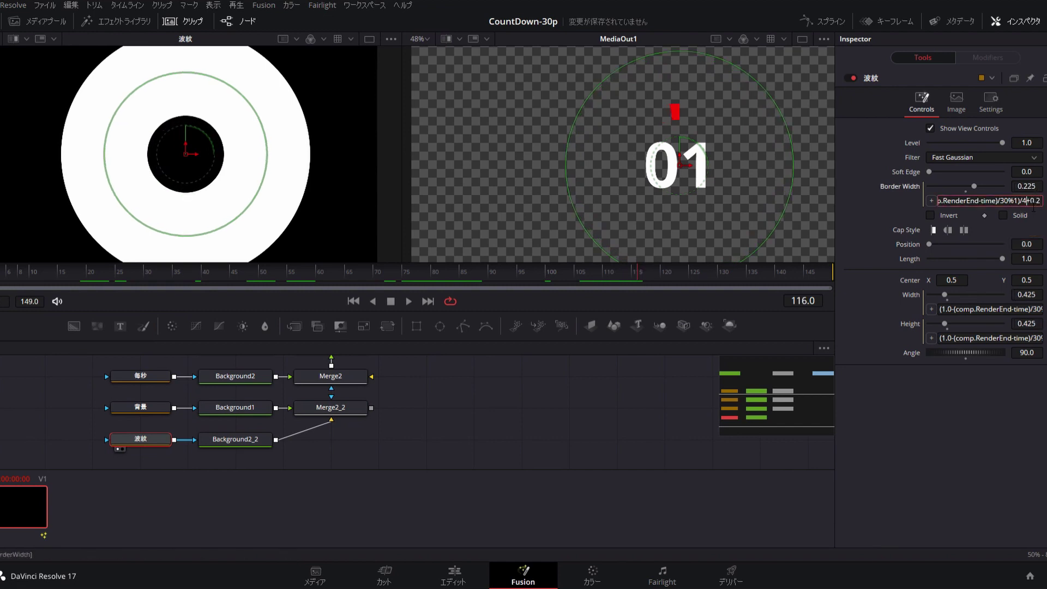
{"action": "key", "text": "Delete"}
{"action": "key", "text": "Return"}
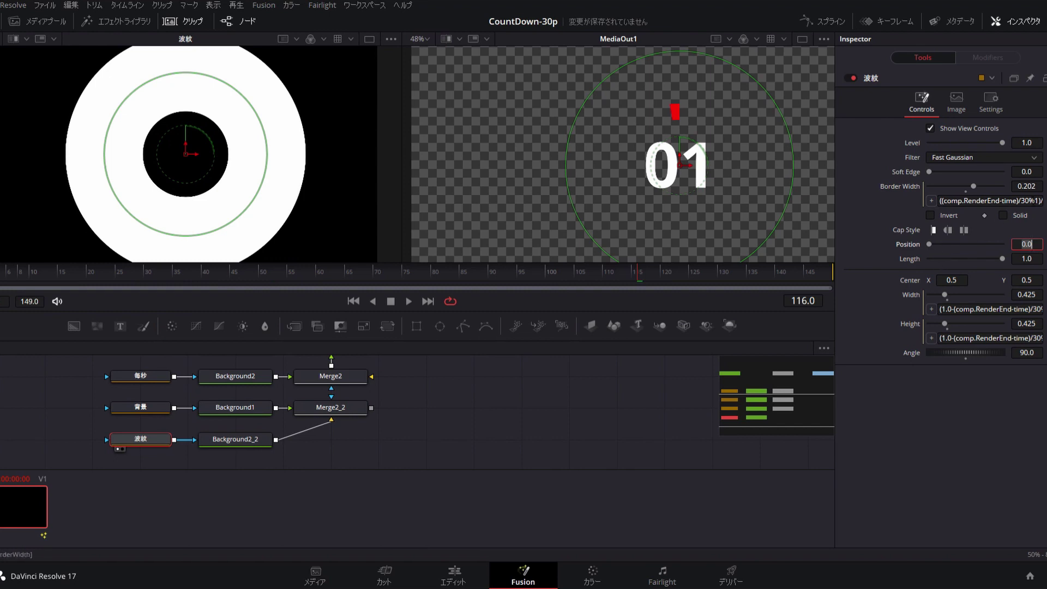
{"action": "left_click", "coordinate": [1025, 201]}
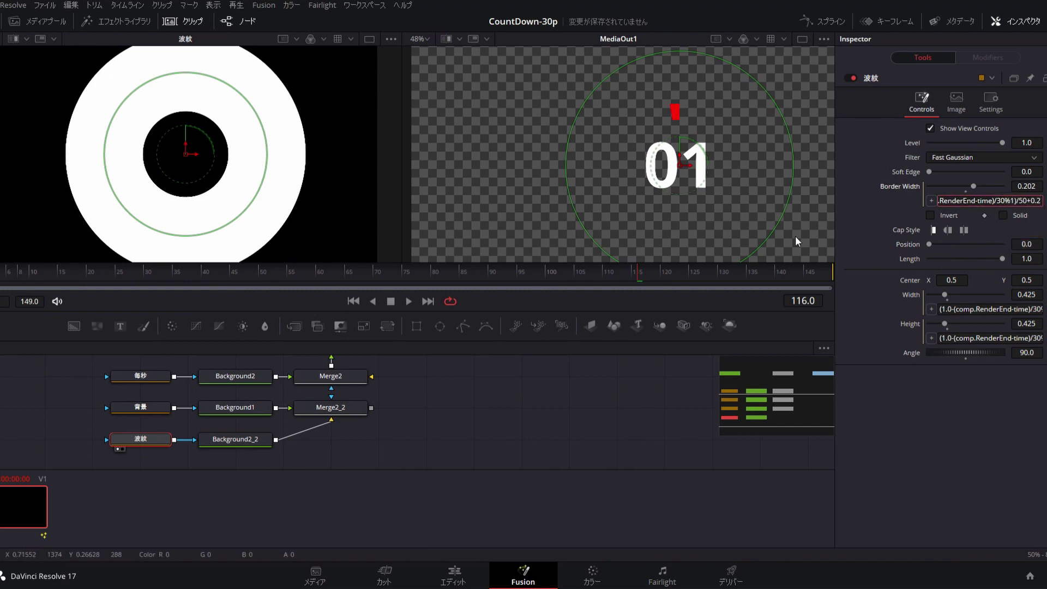
{"action": "key", "text": "BackSpace"}
{"action": "type", "text": "02"}
{"action": "key", "text": "Return"}
{"action": "left_click_drag", "start_coordinate": [22, 270], "coordinate": [1, 270]}
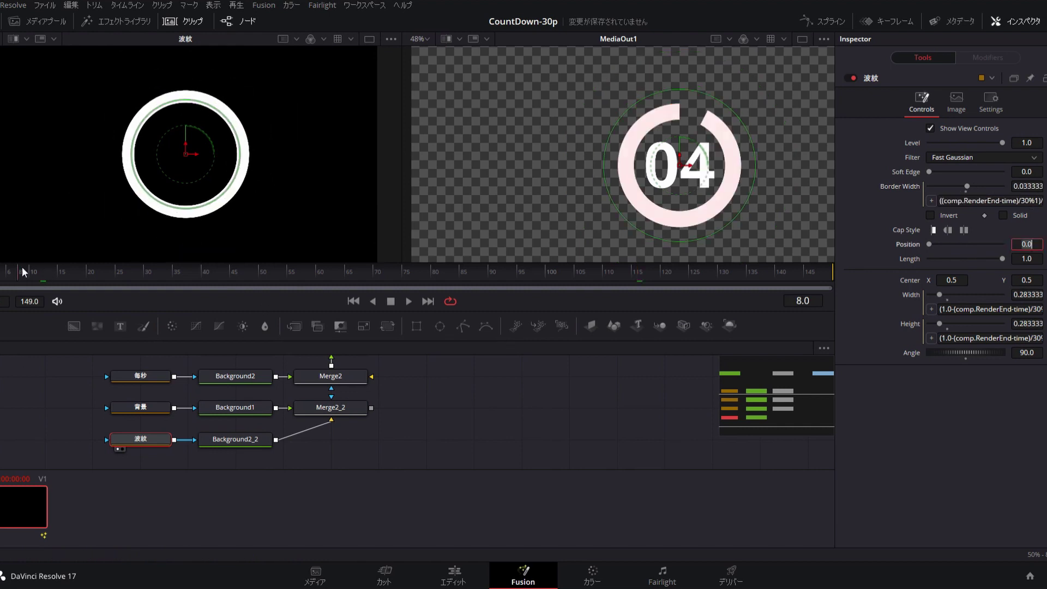
{"action": "key", "text": "space"}
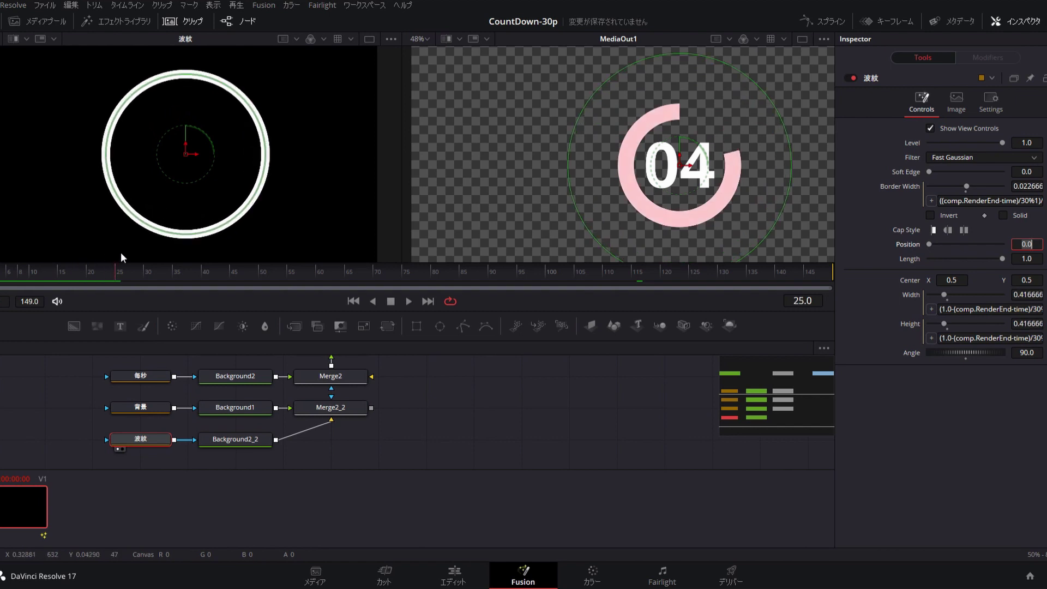
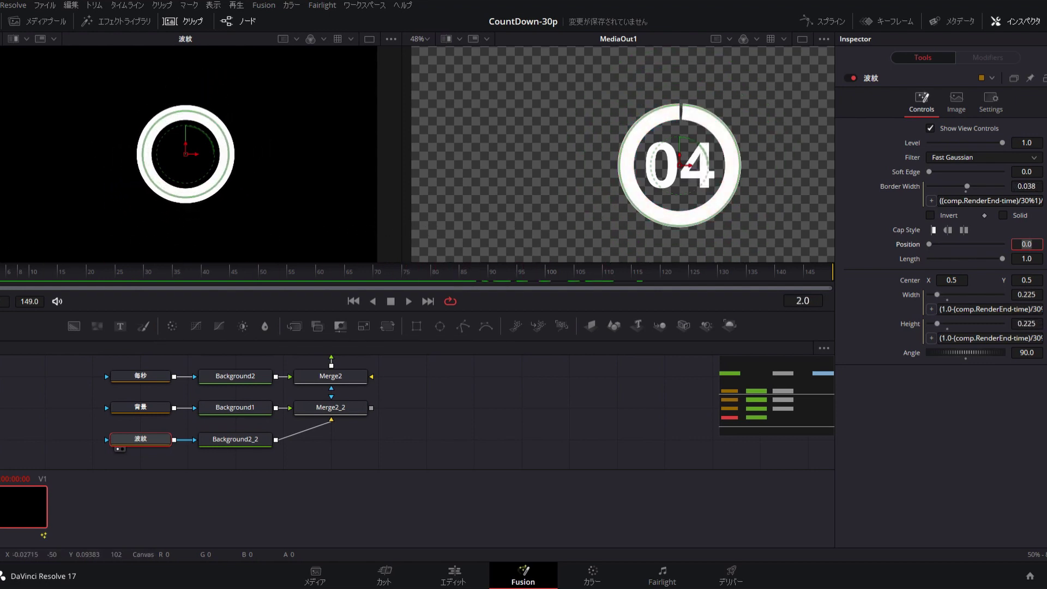
- Feed the ripple's Merge2_2 output into Merge2 so the white ripple ring appears
{"action": "left_click", "coordinate": [243, 440]}
{"action": "scroll", "coordinate": [365, 424], "scroll_direction": "up", "scroll_amount": 2}
{"action": "scroll", "coordinate": [368, 427], "scroll_direction": "up", "scroll_amount": 1}
{"action": "scroll", "coordinate": [368, 427], "scroll_direction": "down", "scroll_amount": 2}
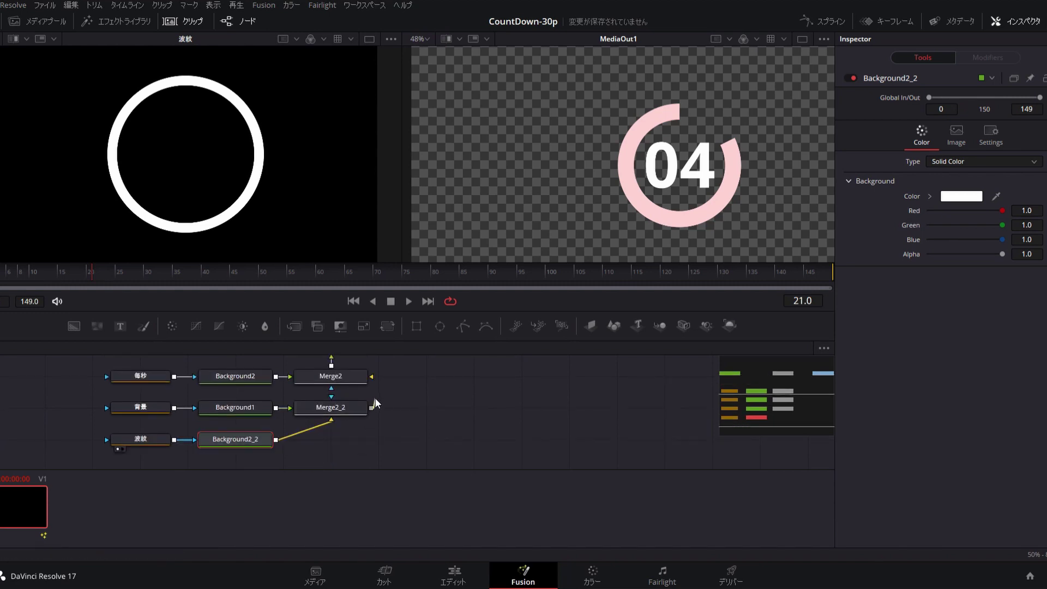
{"action": "left_click_drag", "start_coordinate": [373, 385], "coordinate": [371, 375]}
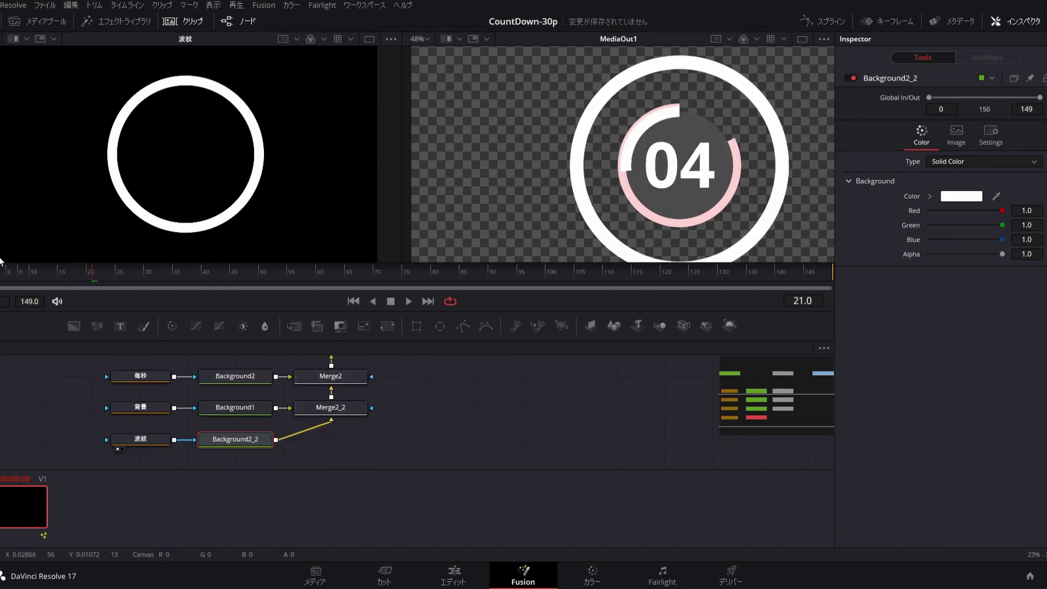
- Scrub to the 03 count to check the ring, then edit the 波紋 Border Width expression
{"action": "left_click_drag", "start_coordinate": [6, 270], "coordinate": [146, 262]}
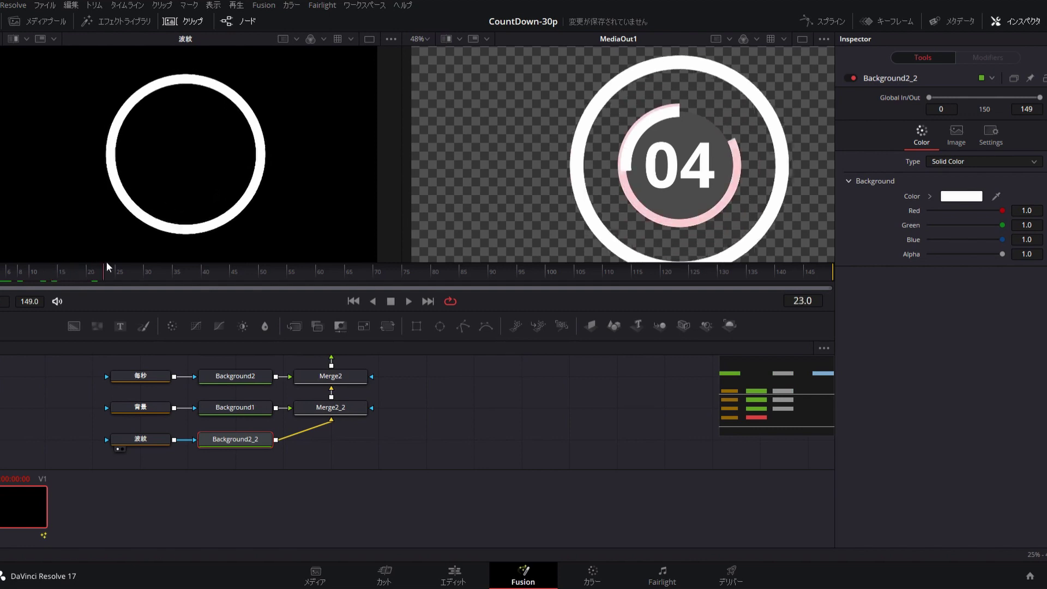
{"action": "left_click_drag", "start_coordinate": [146, 258], "coordinate": [234, 257]}
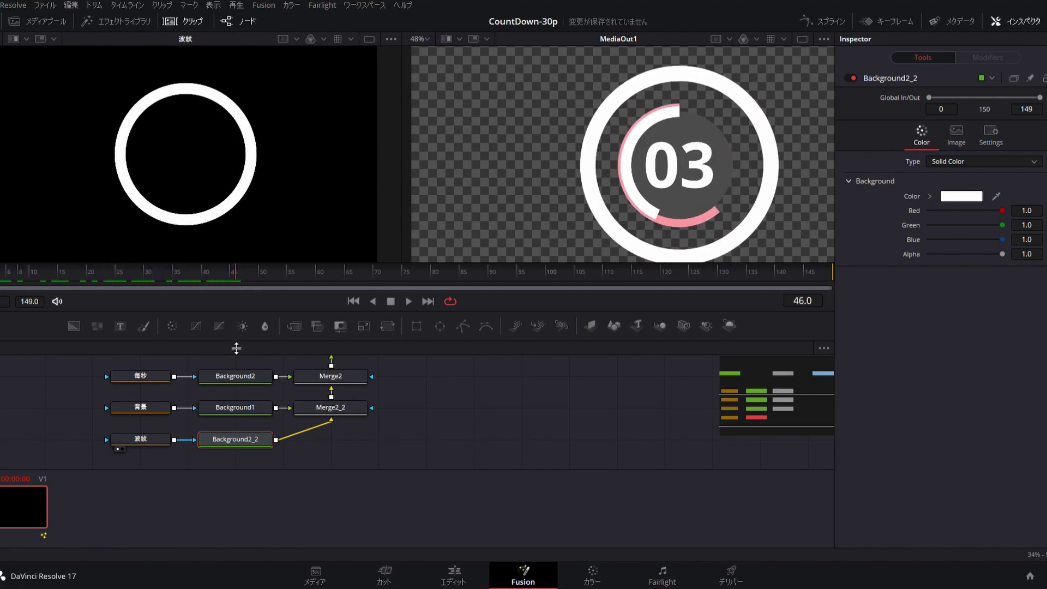
{"action": "left_click", "coordinate": [157, 438]}
{"action": "left_click", "coordinate": [987, 200]}
- Reduce the Border Width expression offset from +0.02 to +0.01, then delete it entirely
{"action": "key", "text": "BackSpace"}
{"action": "type", "text": "1)/"}
{"action": "key", "text": "Tab"}
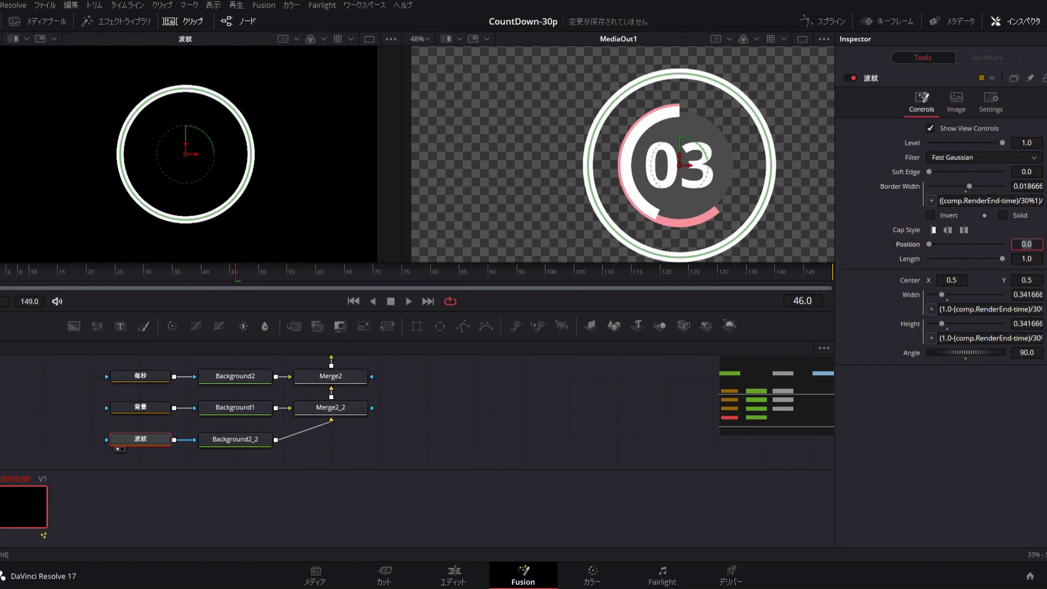
{"action": "left_click", "coordinate": [987, 201]}
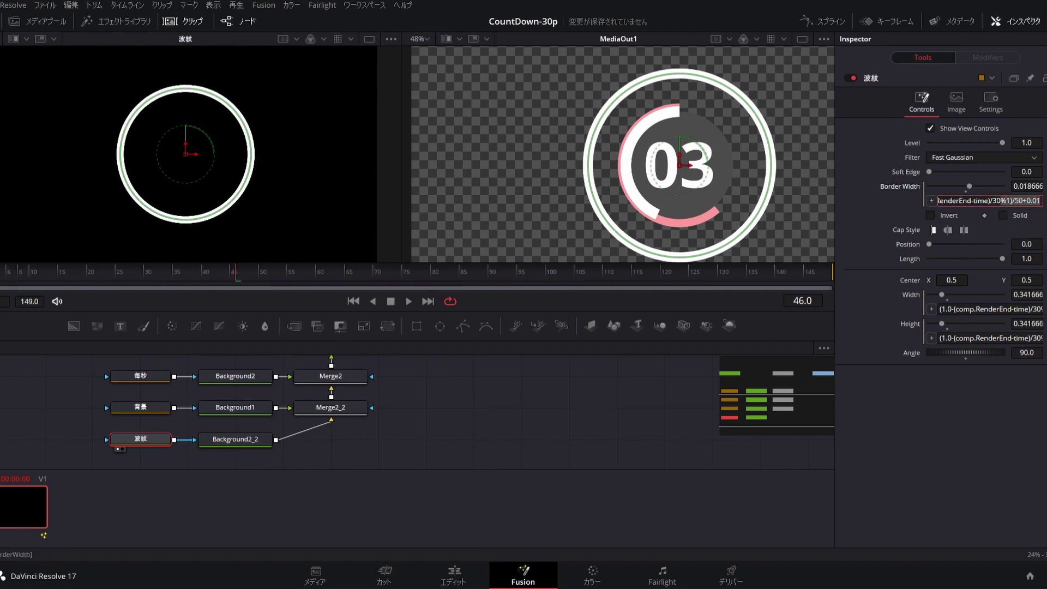
{"action": "left_click", "coordinate": [1033, 208]}
{"action": "key", "text": "BackSpace"}
{"action": "key", "text": "BackSpace"}
{"action": "key", "text": "BackSpace"}
{"action": "key", "text": "BackSpace"}
{"action": "key", "text": "BackSpace"}
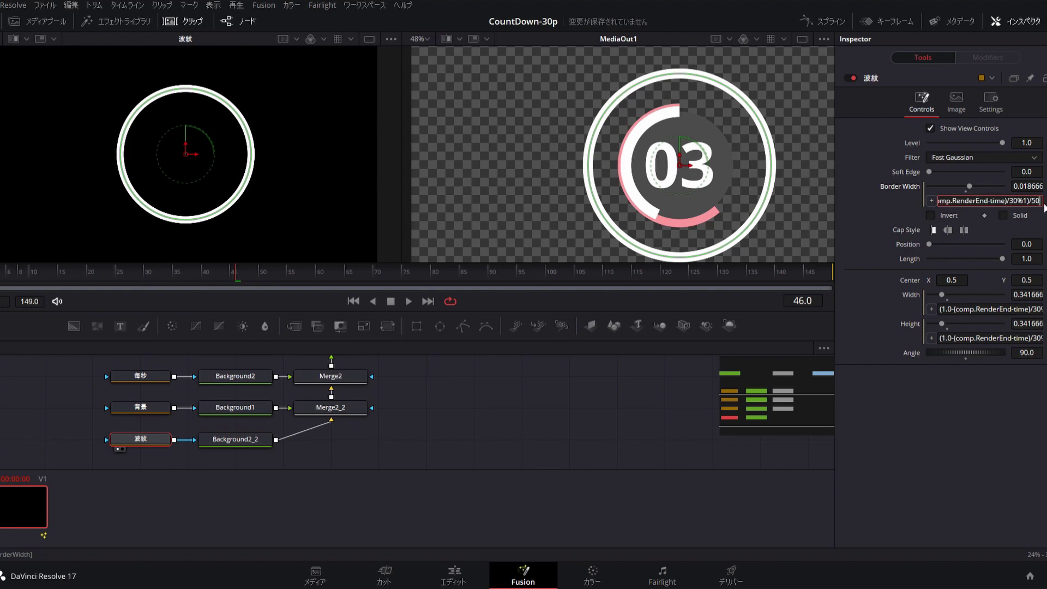
{"action": "key", "text": "Tab"}
- Scrub through the thinner rings, then play the countdown on the Edit page timeline
{"action": "mouse_move", "coordinate": [234, 274]}
{"action": "left_mouse_down"}
{"action": "mouse_move", "coordinate": [60, 267]}
{"action": "mouse_move", "coordinate": [270, 242]}
{"action": "mouse_move", "coordinate": [707, 225]}
{"action": "left_mouse_up"}
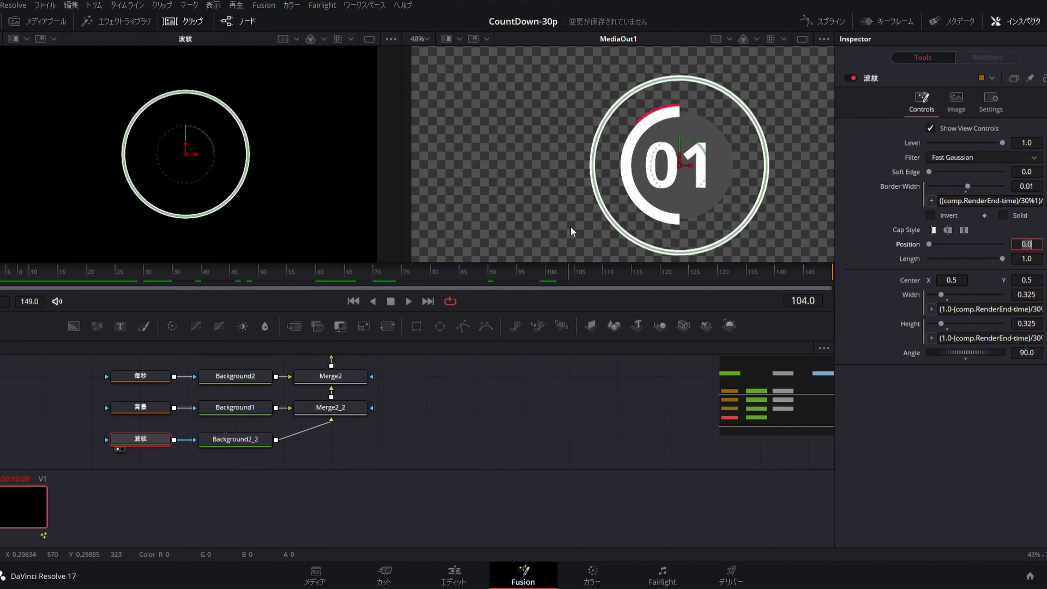
{"action": "left_click_drag", "start_coordinate": [708, 226], "coordinate": [16, 255]}
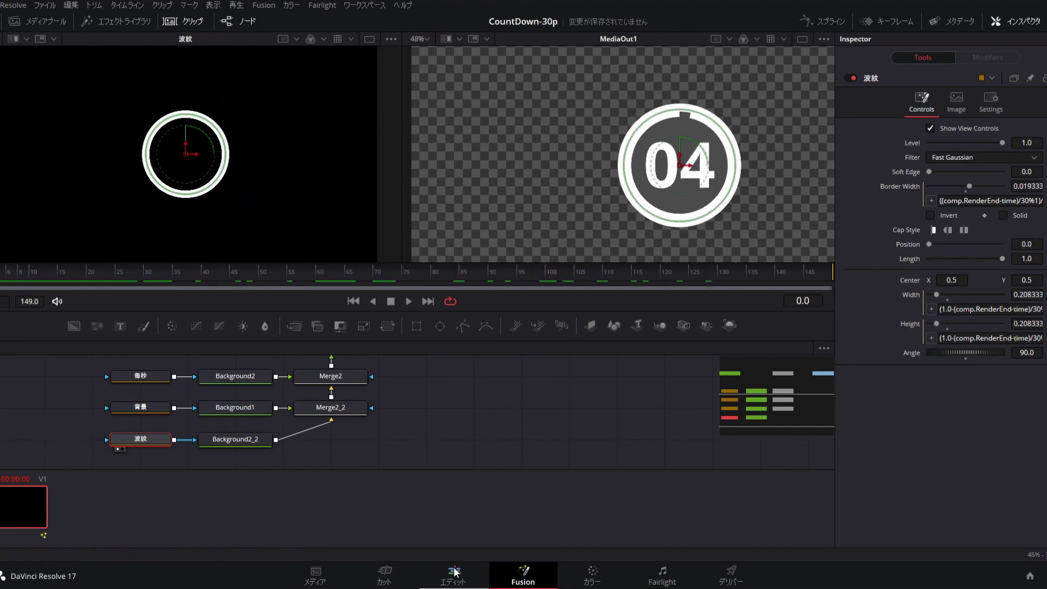
{"action": "left_click", "coordinate": [457, 569]}
{"action": "key", "text": "space"}
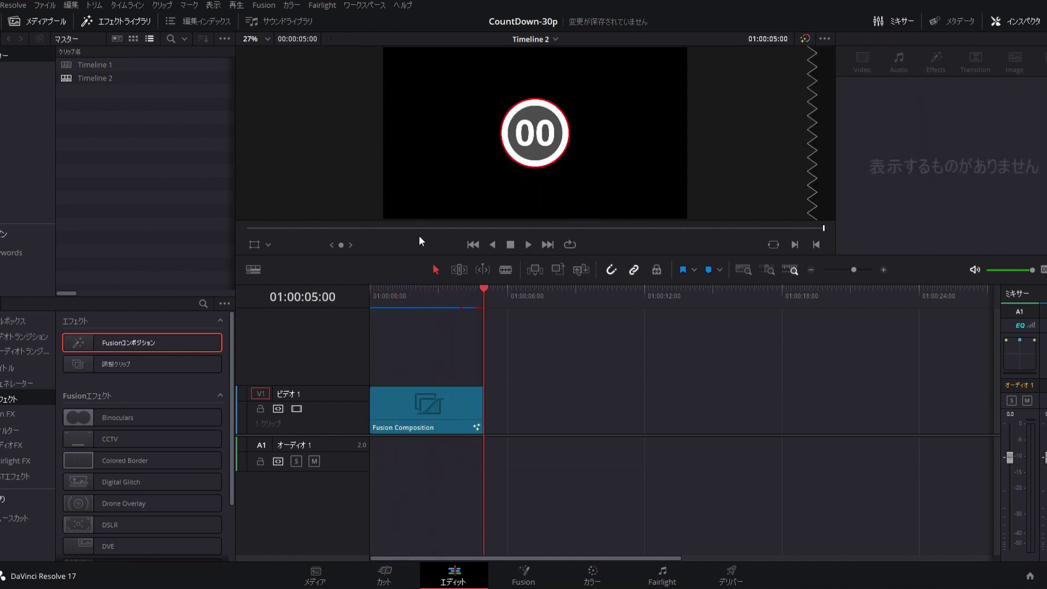
{"action": "left_click_drag", "start_coordinate": [400, 290], "coordinate": [462, 284]}
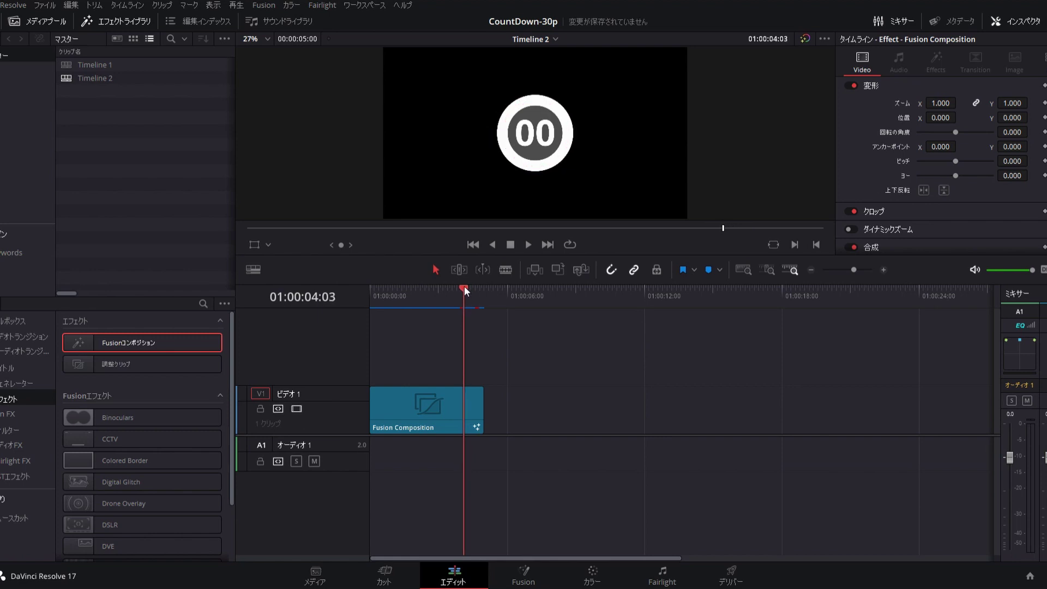
{"action": "key", "text": "space"}
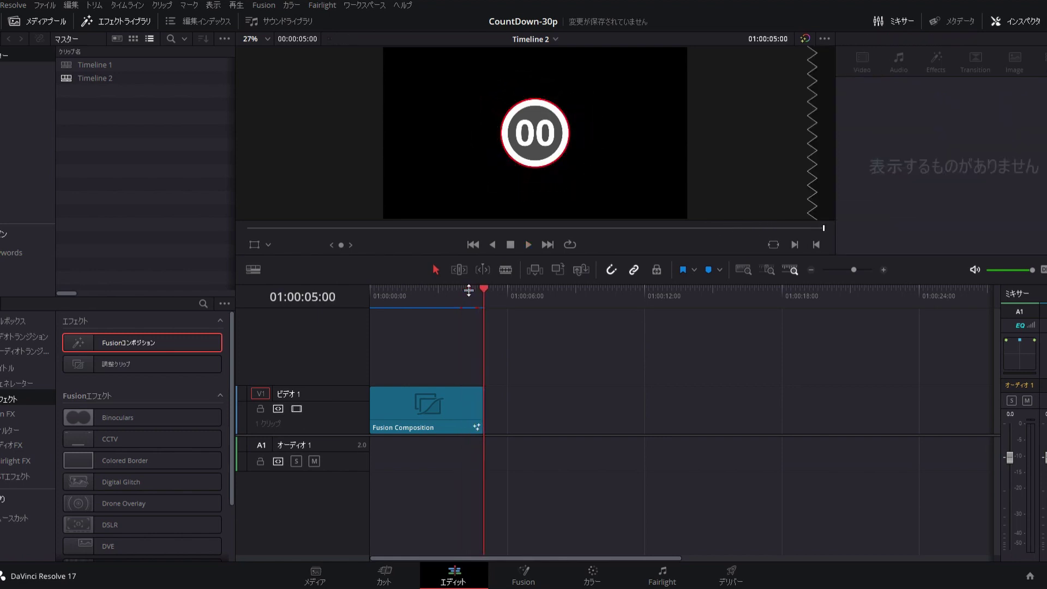
{"action": "left_click_drag", "start_coordinate": [460, 289], "coordinate": [410, 292]}
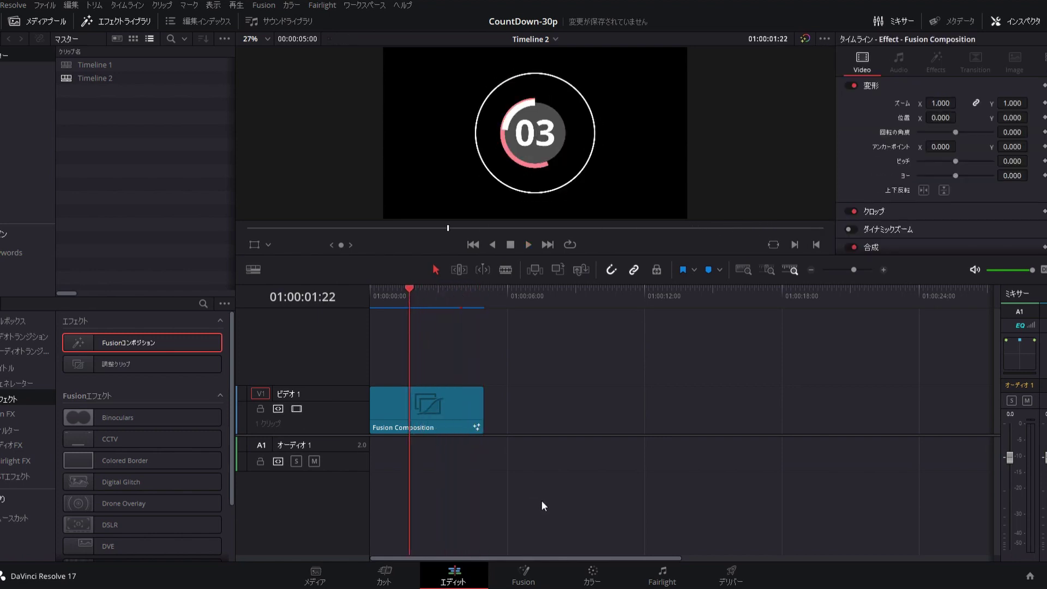
{"action": "left_click", "coordinate": [593, 574]}
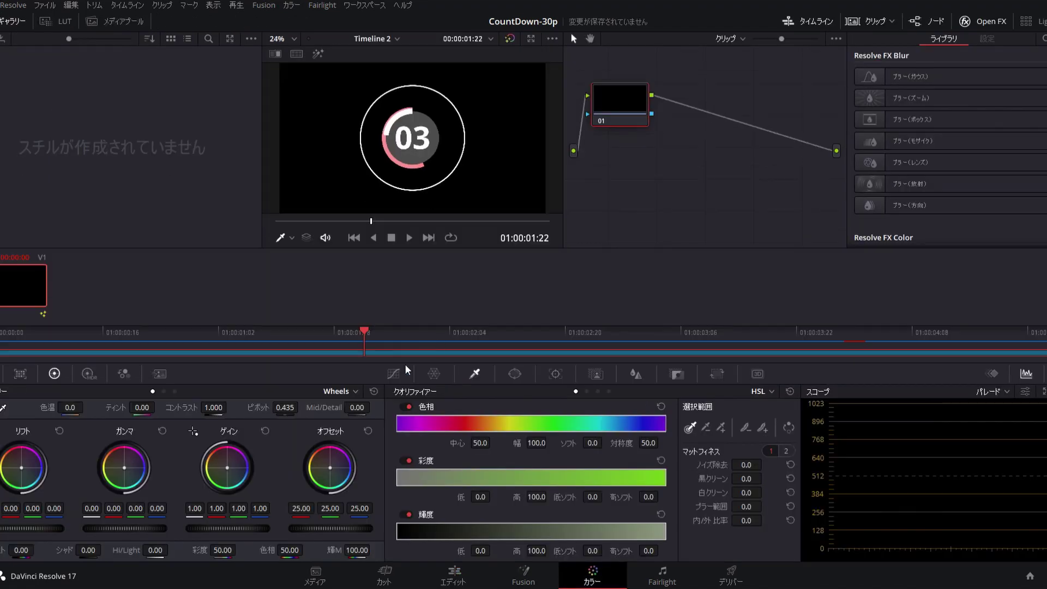
{"action": "left_click", "coordinate": [452, 575]}
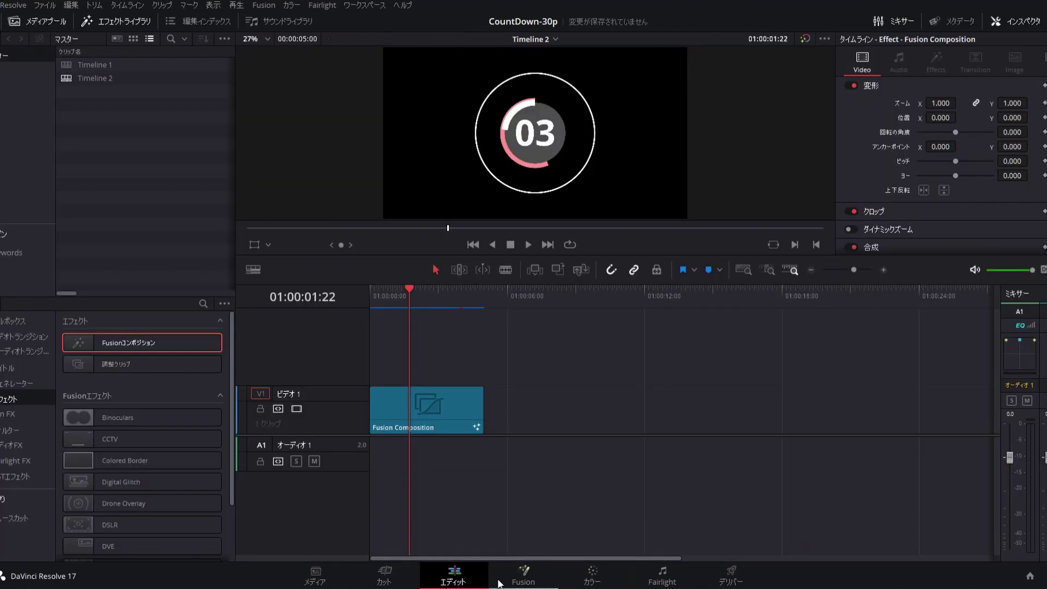
{"action": "left_click", "coordinate": [500, 582]}
{"action": "scroll", "coordinate": [208, 382], "scroll_direction": "down", "scroll_amount": 5}
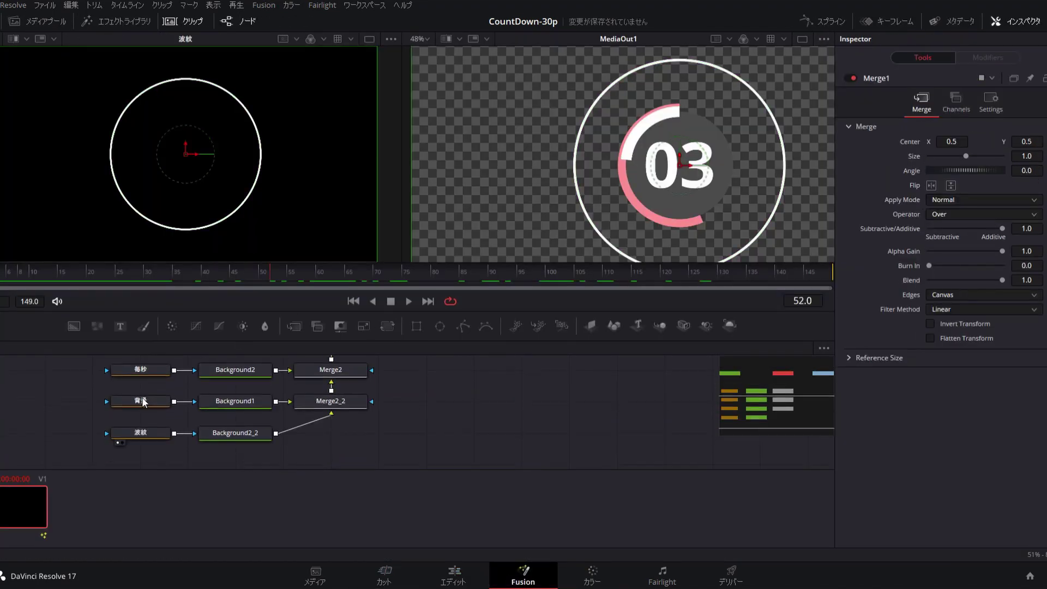
- Wrap the 波紋 Border Width expression in iif(comp.RenderEnd-time>=30, …, 0)
{"action": "left_click", "coordinate": [142, 397]}
{"action": "left_click", "coordinate": [954, 200]}
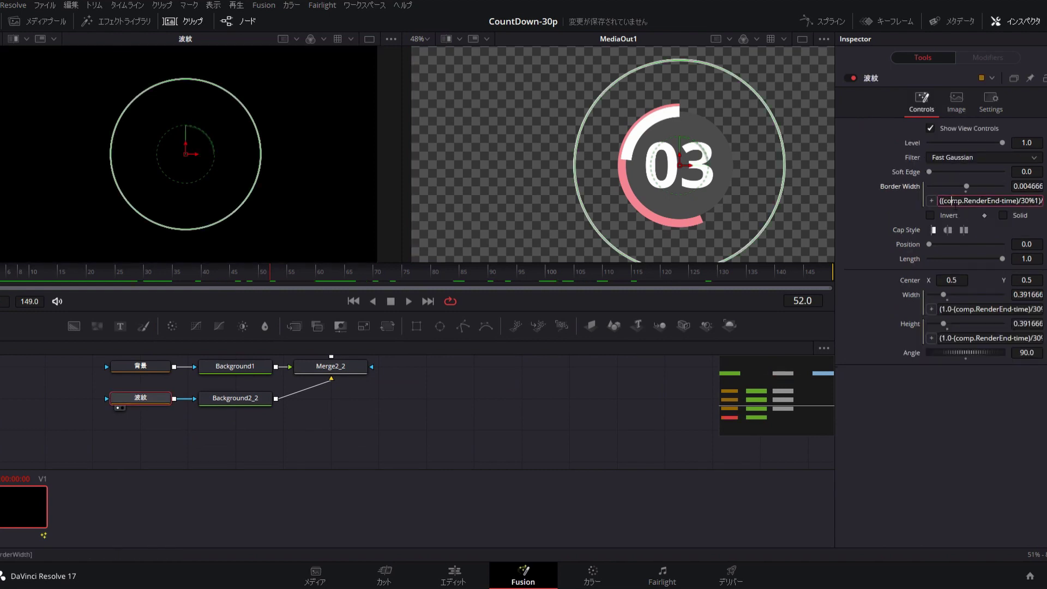
{"action": "type", "text": "iif("}
{"action": "type", "text": "comp.RenderE"}
{"action": "type", "text": "nd-time>"}
{"action": "type", "text": "=30,(("}
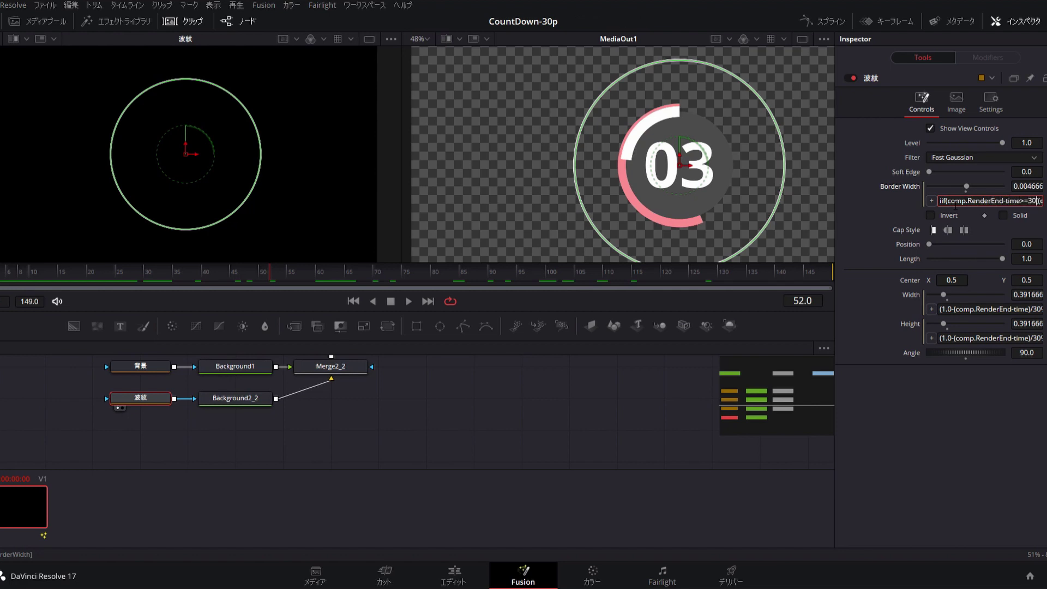
{"action": "key", "text": "End"}
{"action": "type", "text": ",0)"}
{"action": "key", "text": "Tab"}
- Wrap the Width expression in the same iif(comp.RenderEnd-…, …, 0) conditional
{"action": "left_click", "coordinate": [972, 309]}
{"action": "type", "text": "iif(comp.RenderEnd-"}
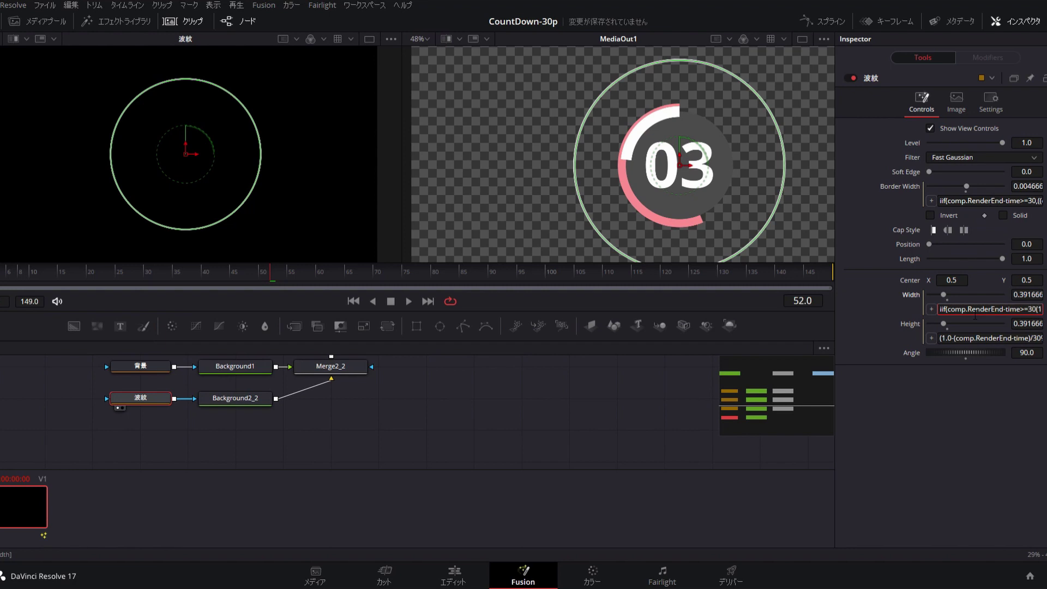
{"action": "key", "text": "End"}
{"action": "type", "text": ",0"}
{"action": "key", "text": "BackSpace"}
{"action": "type", "text": "0"}
{"action": "type", "text": ")"}
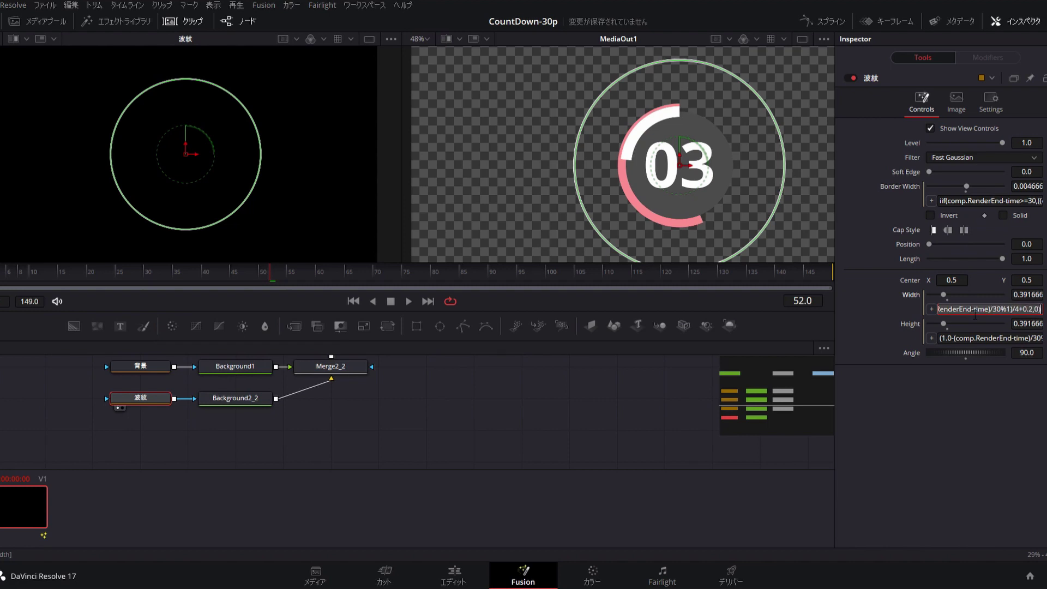
- Paste the conditional expression into Height and scrub to the last second to verify
{"action": "left_click", "coordinate": [1002, 337]}
{"action": "key", "text": "ctrl+a"}
{"action": "key", "text": "ctrl+v"}
{"action": "key", "text": "Tab"}
{"action": "mouse_move", "coordinate": [61, 284]}
{"action": "left_mouse_down"}
{"action": "mouse_move", "coordinate": [678, 286]}
{"action": "mouse_move", "coordinate": [812, 271]}
{"action": "left_mouse_up"}
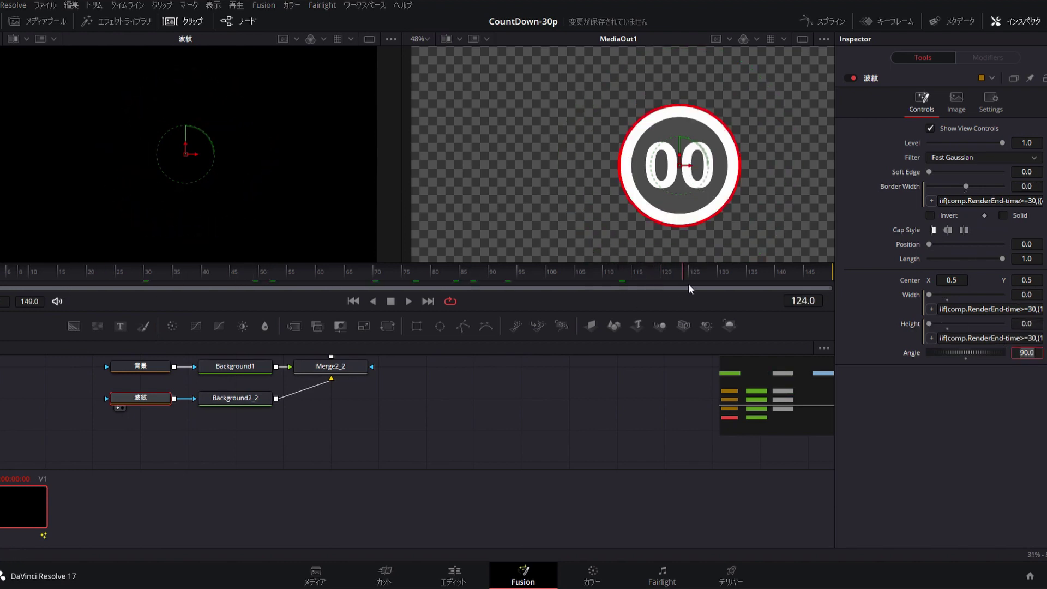
- Scrub around the 01 and 02 counts and load Background2_2 in the Inspector
{"action": "mouse_move", "coordinate": [666, 269]}
{"action": "left_mouse_down"}
{"action": "mouse_move", "coordinate": [650, 269]}
{"action": "mouse_move", "coordinate": [691, 269]}
{"action": "mouse_move", "coordinate": [523, 261]}
{"action": "mouse_move", "coordinate": [527, 269]}
{"action": "left_mouse_up"}
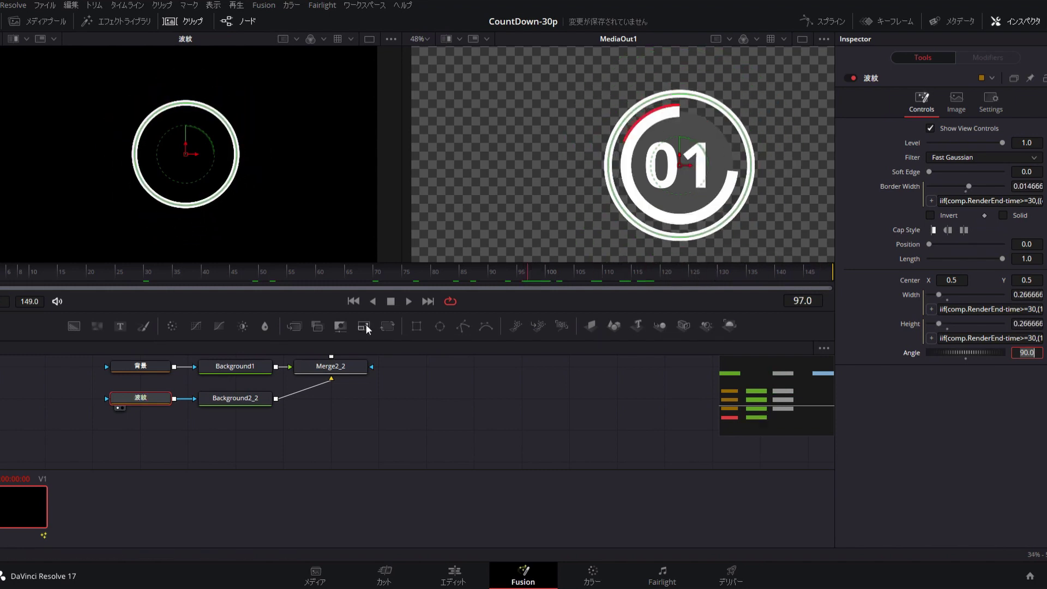
{"action": "left_click", "coordinate": [233, 401]}
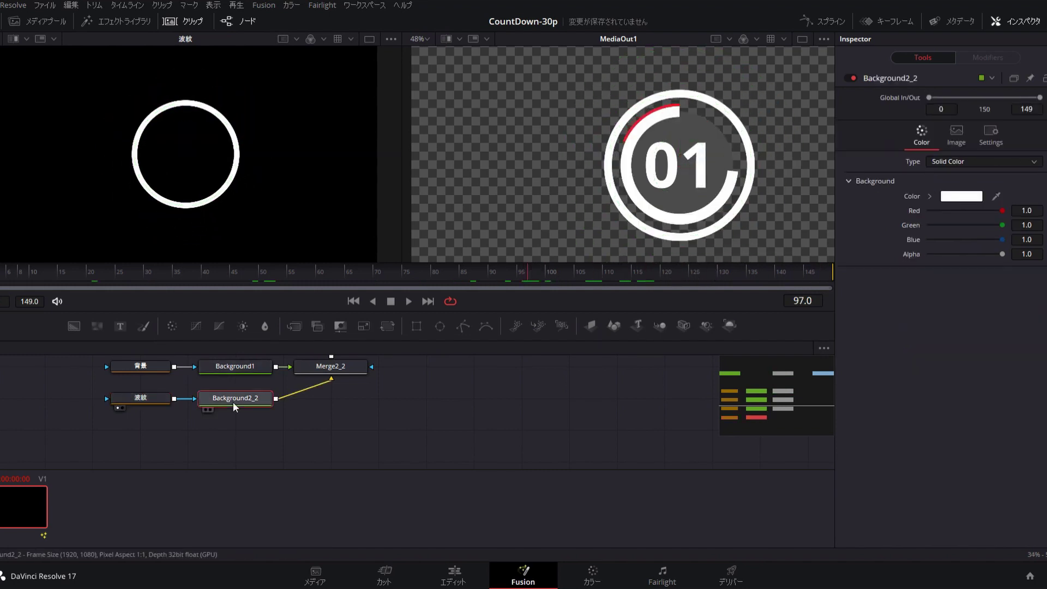
{"action": "mouse_move", "coordinate": [382, 279]}
{"action": "left_mouse_down"}
{"action": "mouse_move", "coordinate": [483, 267]}
{"action": "mouse_move", "coordinate": [407, 264]}
{"action": "mouse_move", "coordinate": [486, 266]}
{"action": "mouse_move", "coordinate": [365, 277]}
{"action": "left_mouse_up"}
{"action": "left_click", "coordinate": [445, 272]}
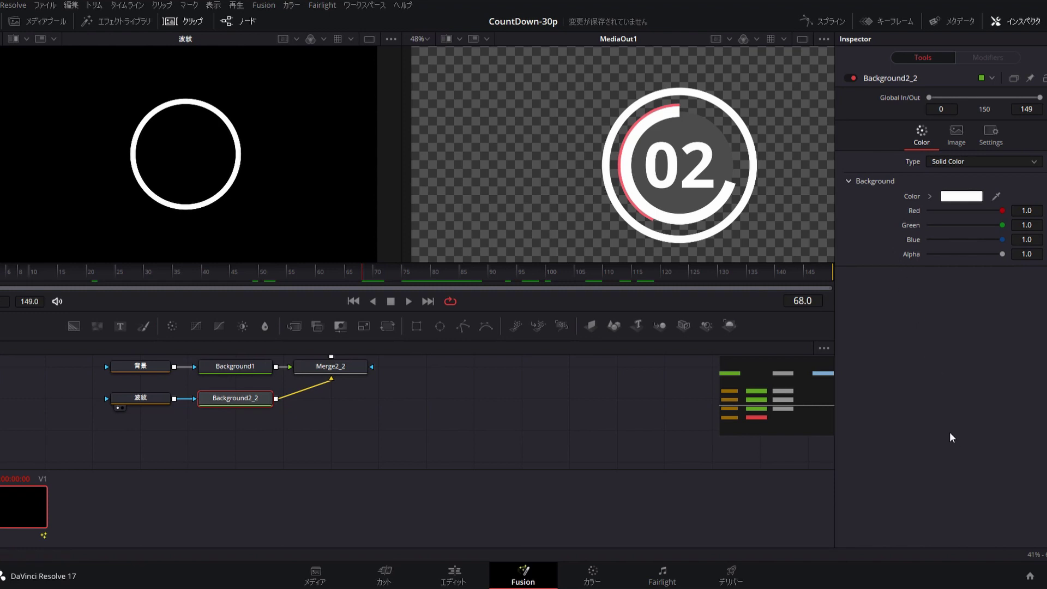
- Paste the iif expression into Background2_2's Alpha and trim it to ((comp.RenderEnd-time)/30%1)
{"action": "left_click", "coordinate": [960, 268]}
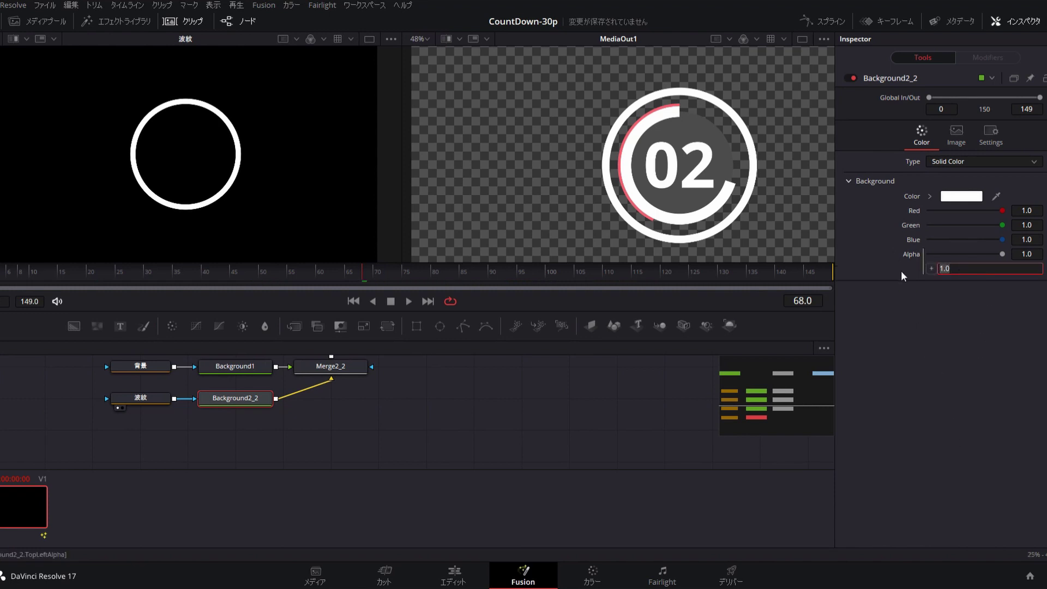
{"action": "key", "text": "ctrl+v"}
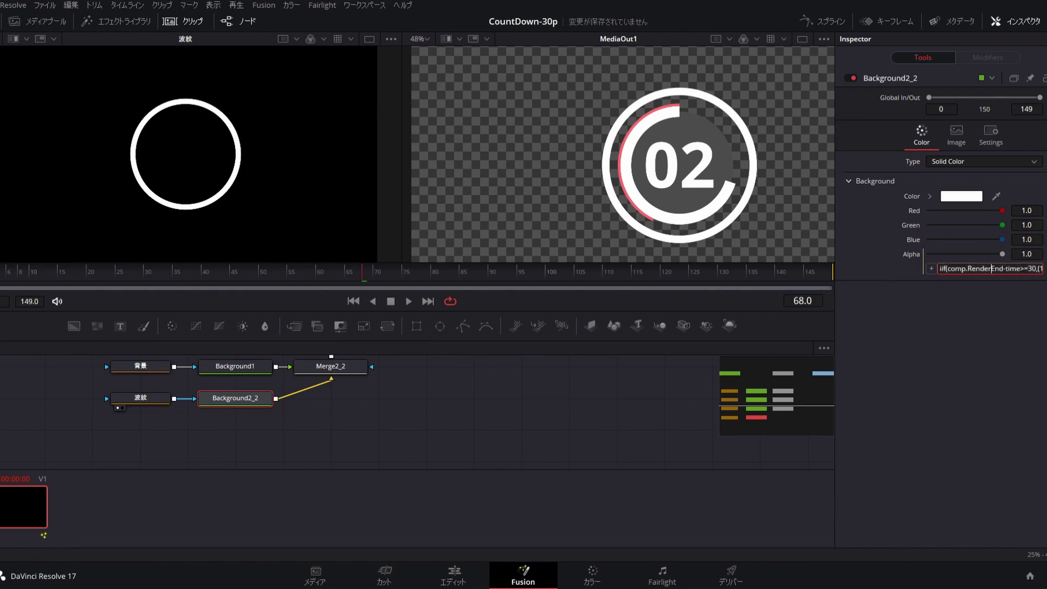
{"action": "key", "text": "Right"}
{"action": "key", "text": "Right"}
{"action": "key", "text": "Right"}
{"action": "key", "text": "Right"}
{"action": "key", "text": "Right"}
{"action": "key", "text": "Right"}
{"action": "key", "text": "Right"}
{"action": "key", "text": "Right"}
{"action": "key", "text": "Right"}
{"action": "key", "text": "Right"}
{"action": "key", "text": "Right"}
{"action": "key", "text": "Right"}
{"action": "key", "text": "Right"}
{"action": "key", "text": "Right"}
{"action": "key", "text": "Right"}
{"action": "key", "text": "Right"}
{"action": "type", "text": "/"}
{"action": "key", "text": "Delete"}
{"action": "key", "text": "Delete"}
{"action": "key", "text": "Delete"}
{"action": "key", "text": "Delete"}
{"action": "key", "text": "Right"}
{"action": "key", "text": "Right"}
{"action": "key", "text": "Right"}
{"action": "key", "text": "Right"}
{"action": "key", "text": "Right"}
{"action": "key", "text": "Right"}
{"action": "key", "text": "BackSpace"}
{"action": "key", "text": "BackSpace"}
{"action": "key", "text": "Delete"}
{"action": "key", "text": "Delete"}
{"action": "key", "text": "Delete"}
{"action": "key", "text": "BackSpace"}
{"action": "left_click", "coordinate": [941, 109]}
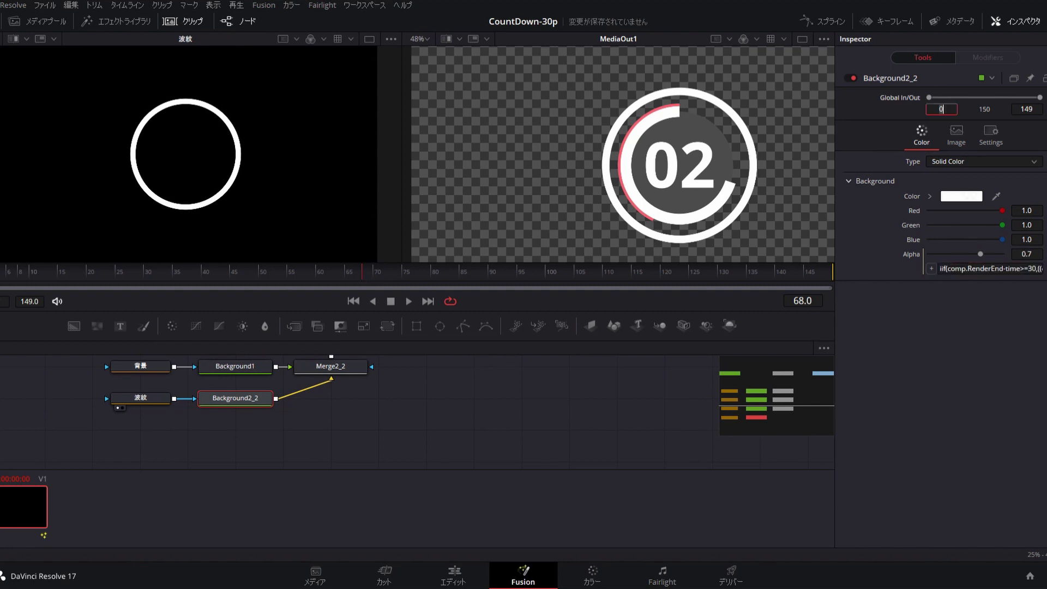
- Try a lavender tint on the ripple colour, then reset Red, Green and Blue to 1.0
{"action": "left_click_drag", "start_coordinate": [10, 267], "coordinate": [235, 269]}
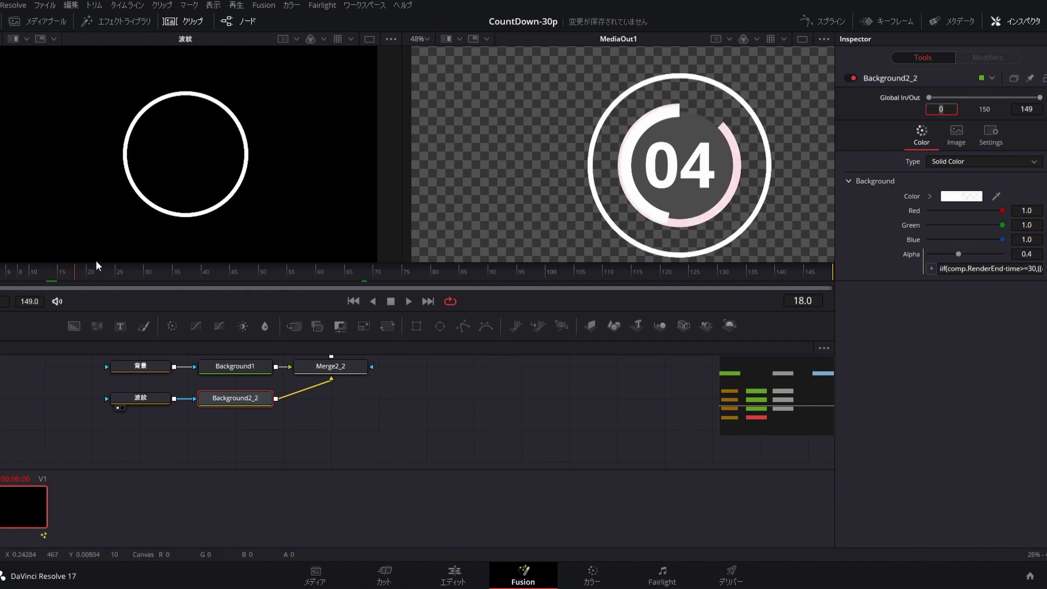
{"action": "left_click_drag", "start_coordinate": [1002, 240], "coordinate": [985, 211]}
{"action": "left_click_drag", "start_coordinate": [1002, 225], "coordinate": [980, 224]}
{"action": "left_click", "coordinate": [137, 271]}
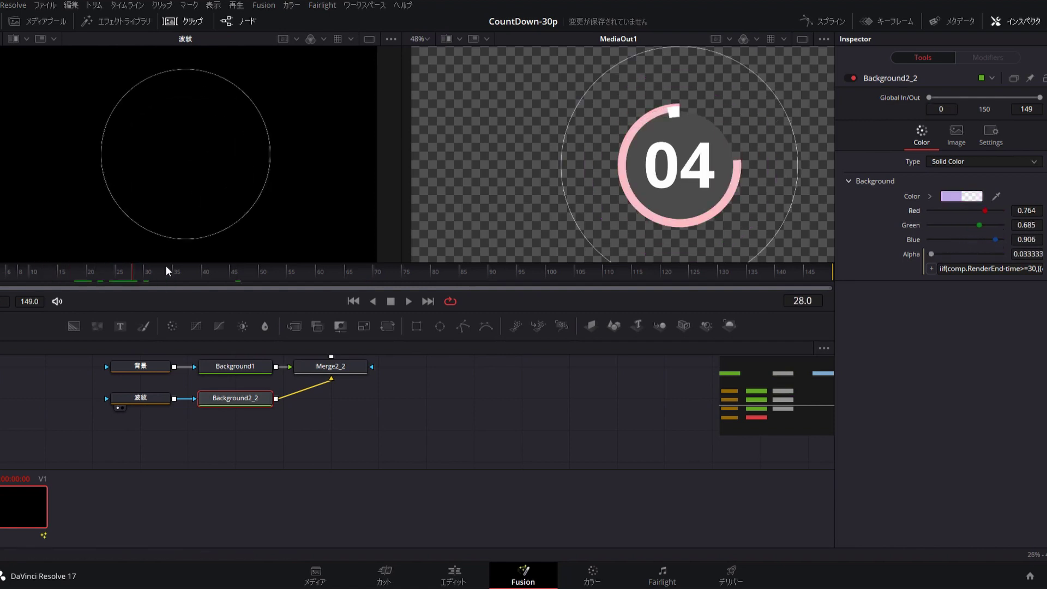
{"action": "double_click", "coordinate": [984, 211]}
{"action": "double_click", "coordinate": [980, 225]}
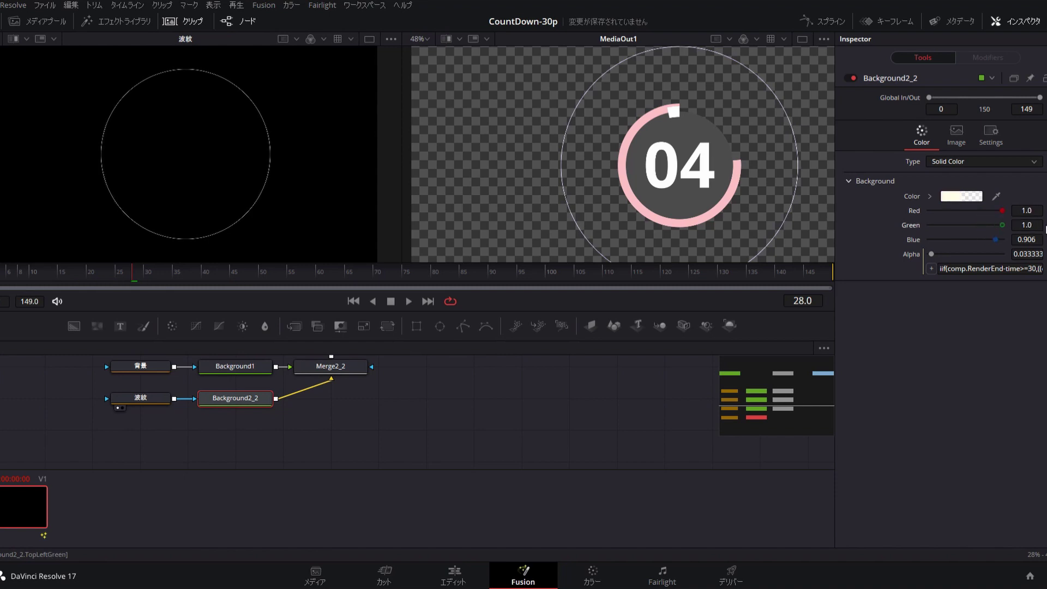
{"action": "double_click", "coordinate": [996, 239]}
- Paste the iif(comp.RenderEnd-time…) timing expression into the Blue and Green channels
{"action": "key", "text": "="}
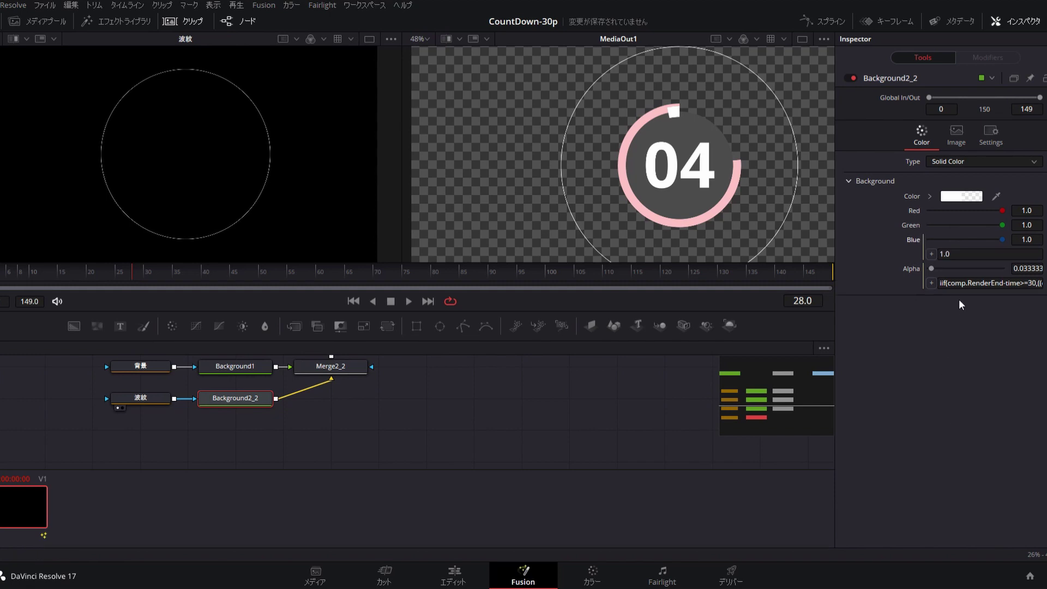
{"action": "key", "text": "ctrl+v"}
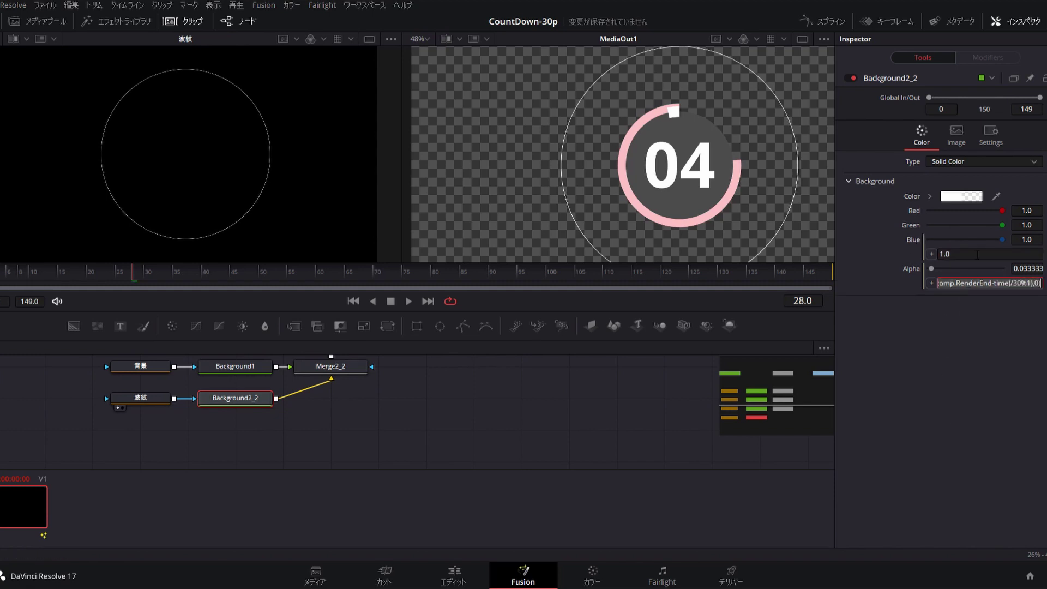
{"action": "key", "text": "Return"}
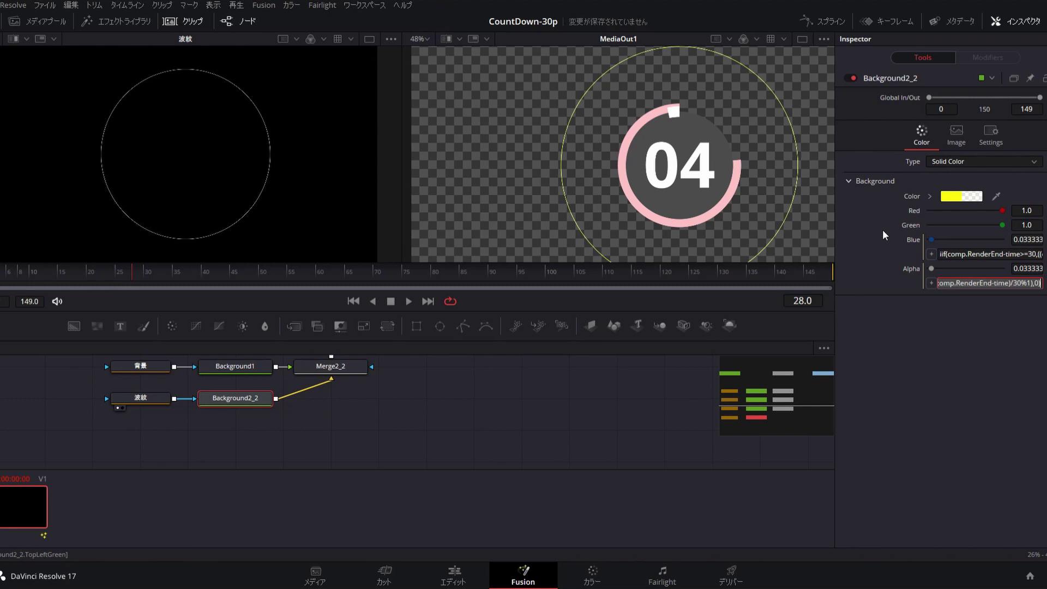
{"action": "key", "text": "="}
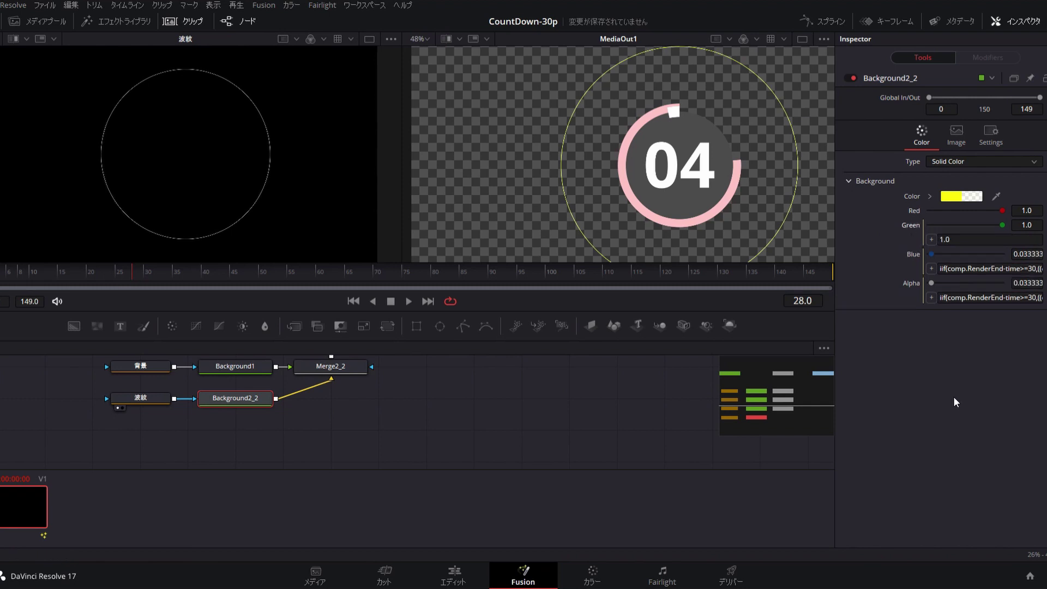
{"action": "type", "text": "iif(comp.RenderEnd-time>=30,((comp.RenderEnd-time)/30%1),0)"}
{"action": "key", "text": "Return"}
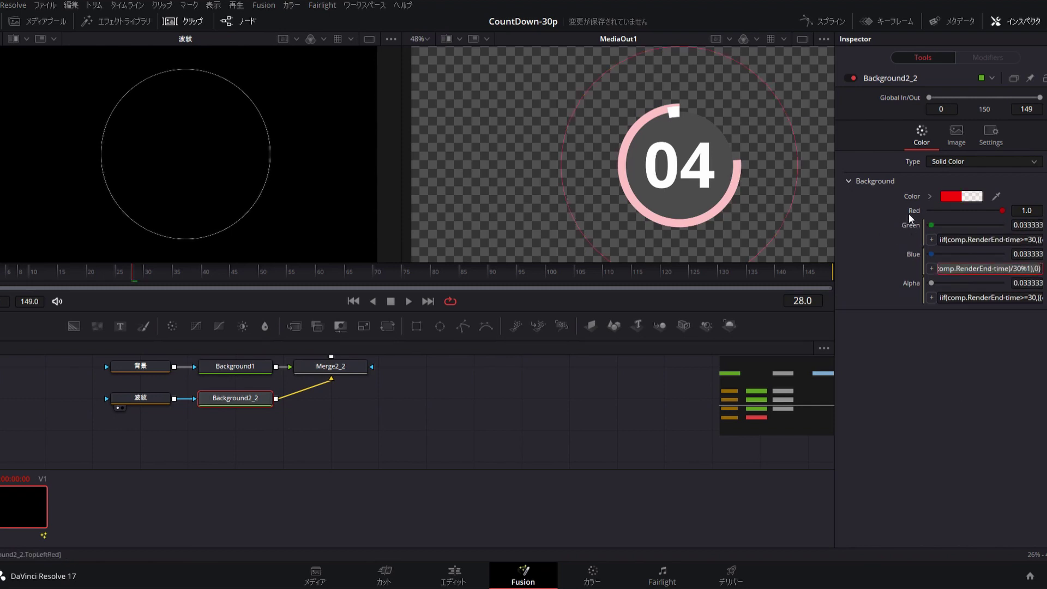
{"action": "left_click", "coordinate": [914, 210]}
- Paste the timing expression into Red, check frame 21, and switch to the Edit page
{"action": "key", "text": "="}
{"action": "key", "text": "ctrl+v"}
{"action": "key", "text": "Return"}
{"action": "mouse_move", "coordinate": [67, 271]}
{"action": "left_mouse_down"}
{"action": "mouse_move", "coordinate": [98, 274]}
{"action": "mouse_move", "coordinate": [8, 278]}
{"action": "mouse_move", "coordinate": [115, 267]}
{"action": "mouse_move", "coordinate": [18, 280]}
{"action": "mouse_move", "coordinate": [98, 271]}
{"action": "left_mouse_up"}
{"action": "key", "text": "shift+4"}
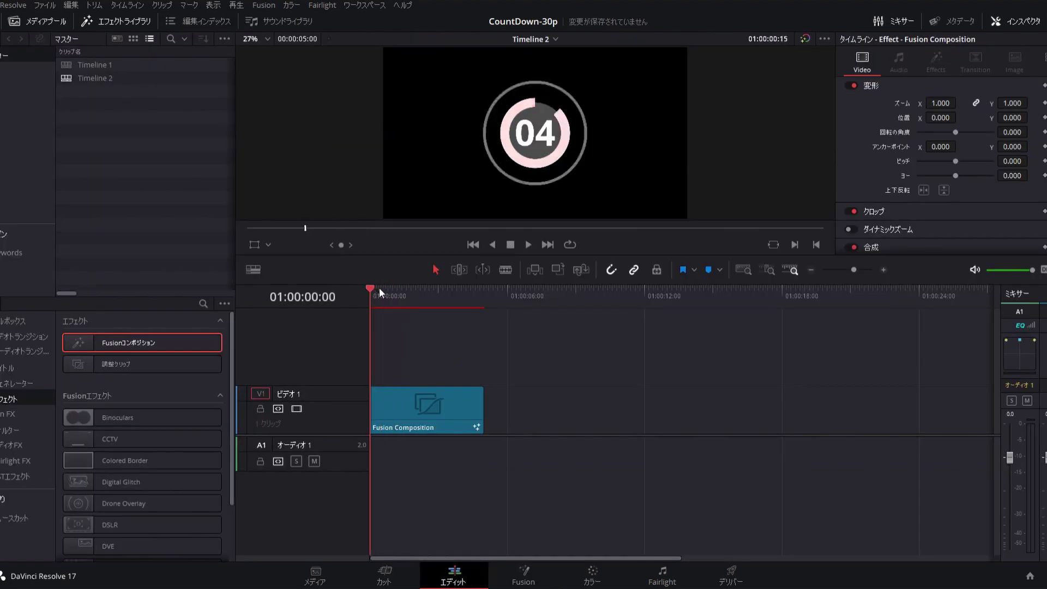
- Scrub the Edit timeline to frame 19, return to the Fusion page and select Background2_1
{"action": "mouse_move", "coordinate": [369, 287]}
{"action": "left_mouse_down"}
{"action": "mouse_move", "coordinate": [429, 282]}
{"action": "mouse_move", "coordinate": [368, 279]}
{"action": "left_mouse_up"}
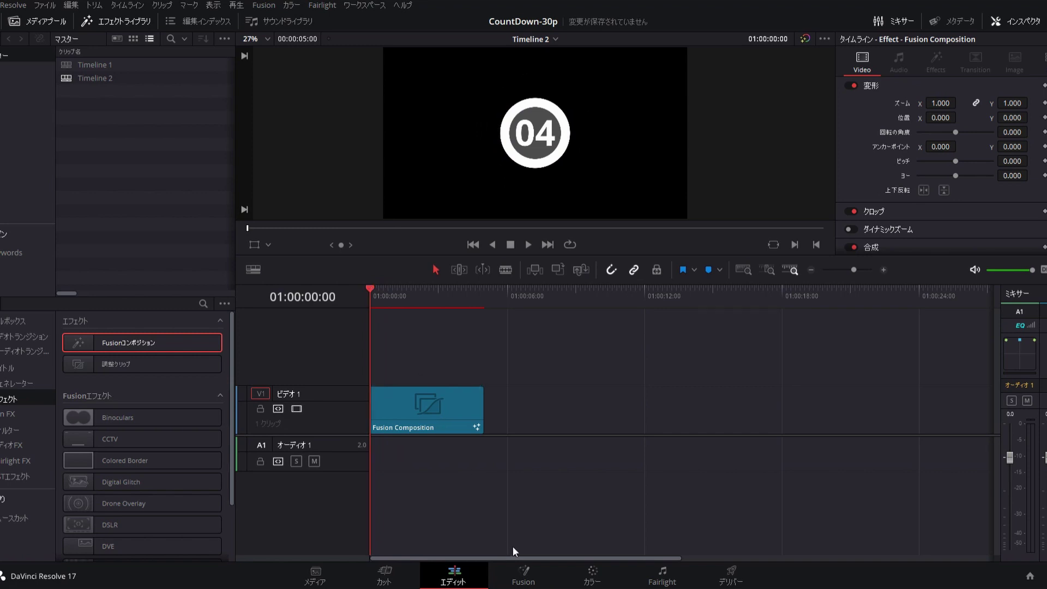
{"action": "left_click", "coordinate": [523, 575]}
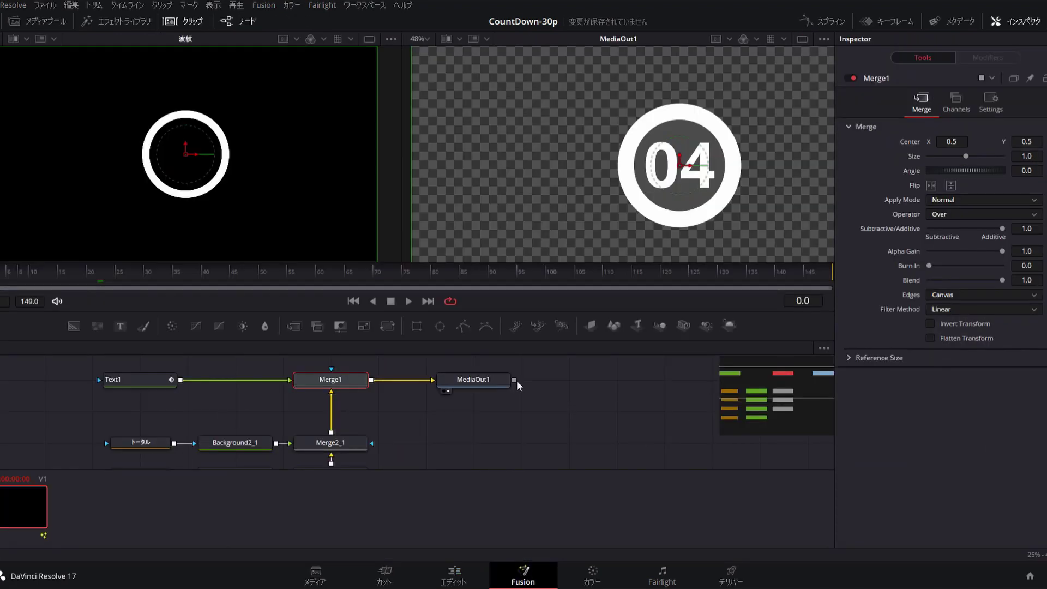
{"action": "scroll", "coordinate": [259, 410], "scroll_direction": "down", "scroll_amount": 3}
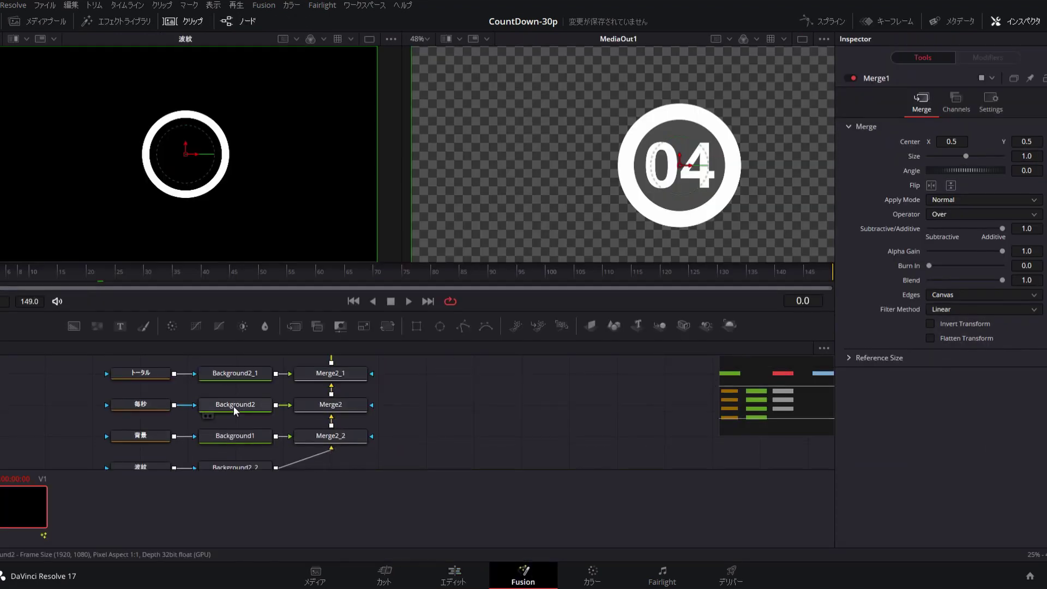
{"action": "scroll", "coordinate": [235, 413], "scroll_direction": "up", "scroll_amount": 2}
{"action": "left_click", "coordinate": [233, 404]}
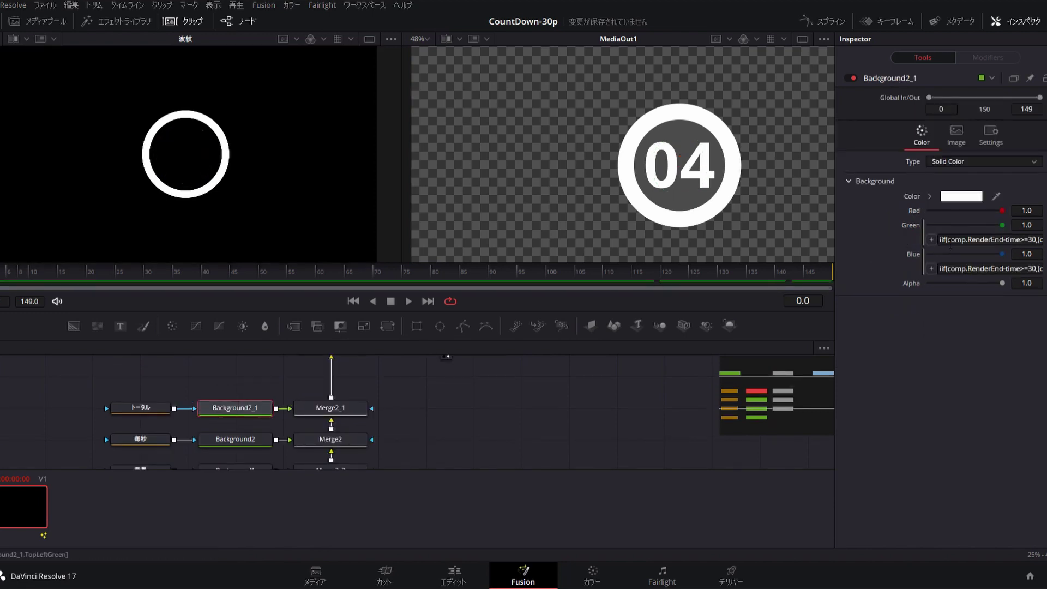
- Set Background2_1 to magenta: Red 1.0, Green 0.0, Blue 1.0
{"action": "left_click", "coordinate": [969, 241]}
{"action": "left_click", "coordinate": [914, 234]}
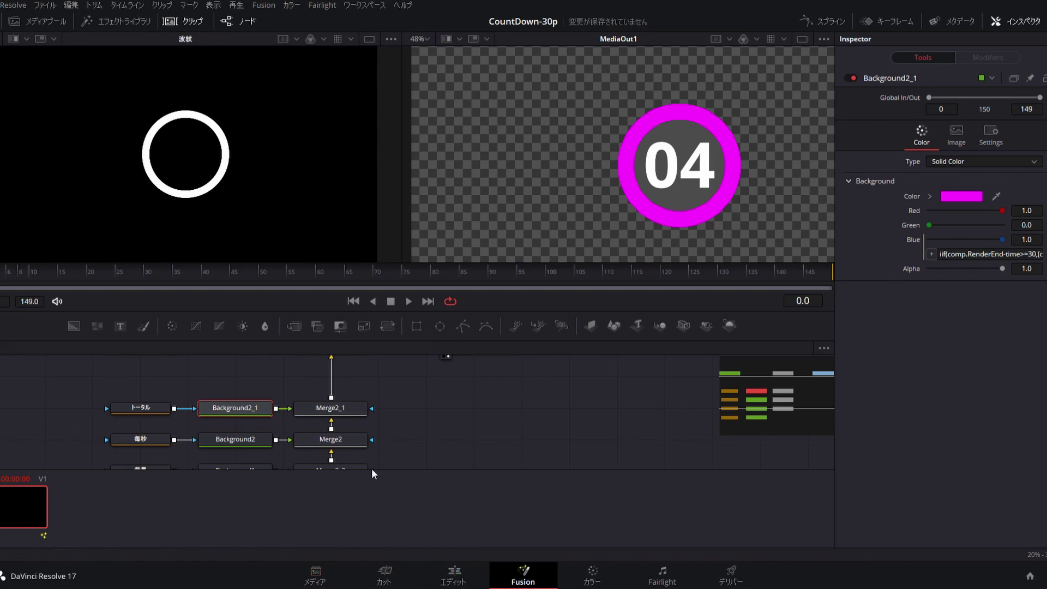
{"action": "left_click_drag", "start_coordinate": [409, 443], "coordinate": [109, 431]}
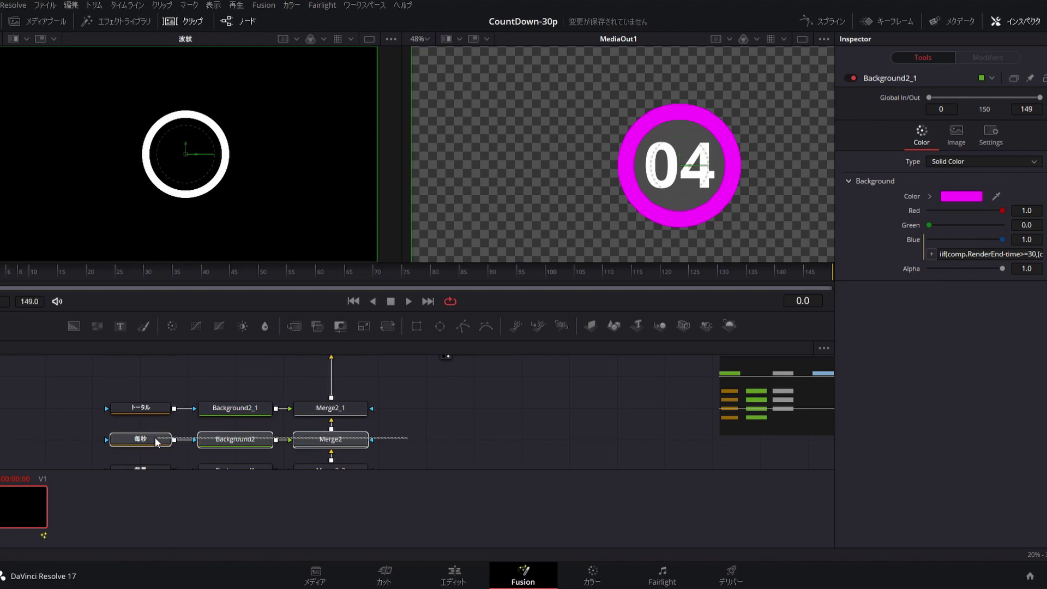
- Play the countdown to preview the magenta ring, then select the トータル mask node
{"action": "key", "text": "space"}
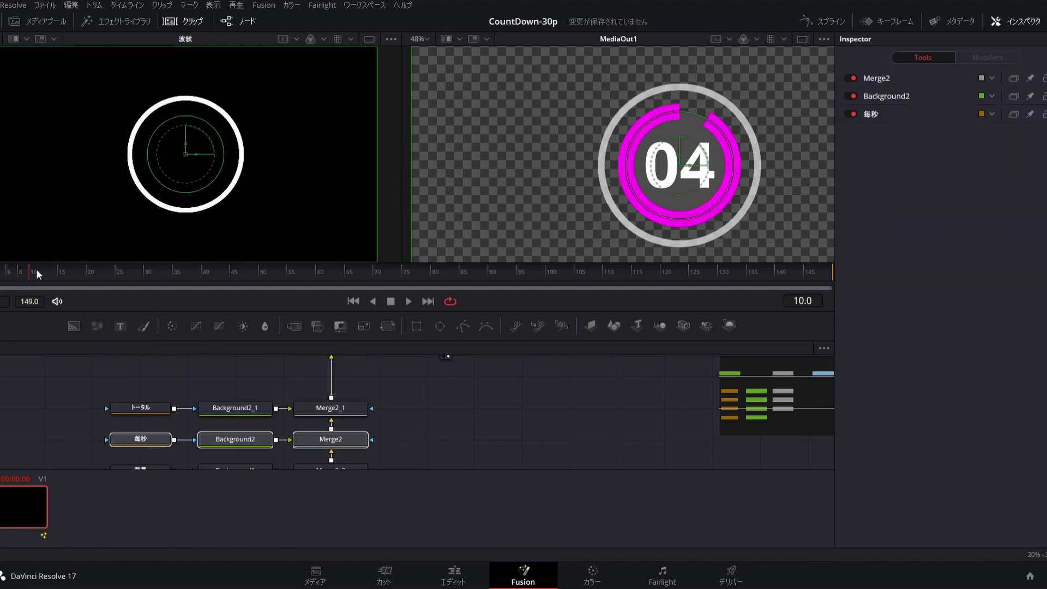
{"action": "key", "text": "space"}
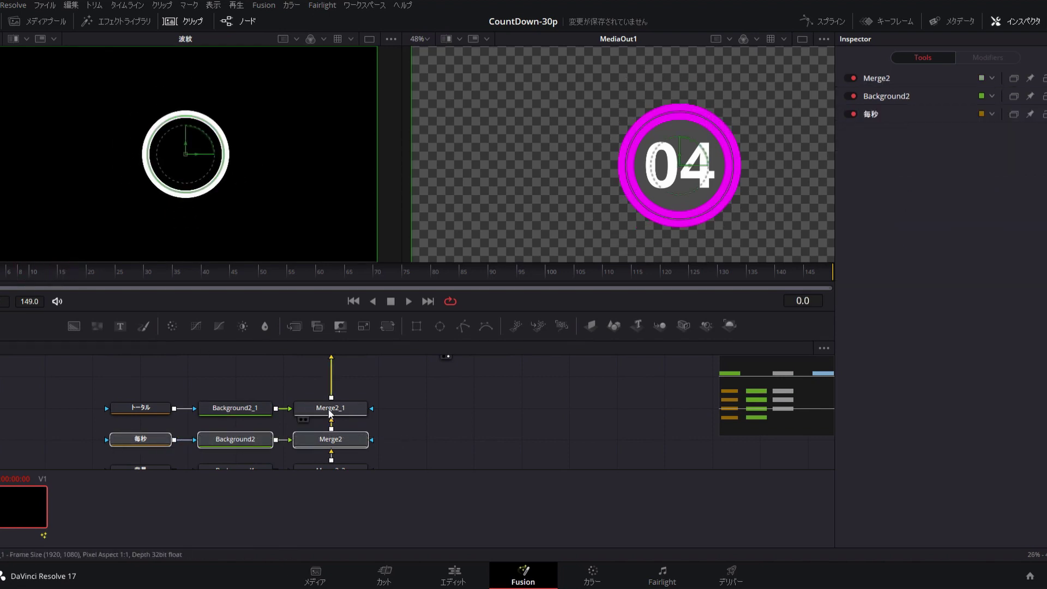
{"action": "left_click", "coordinate": [331, 407]}
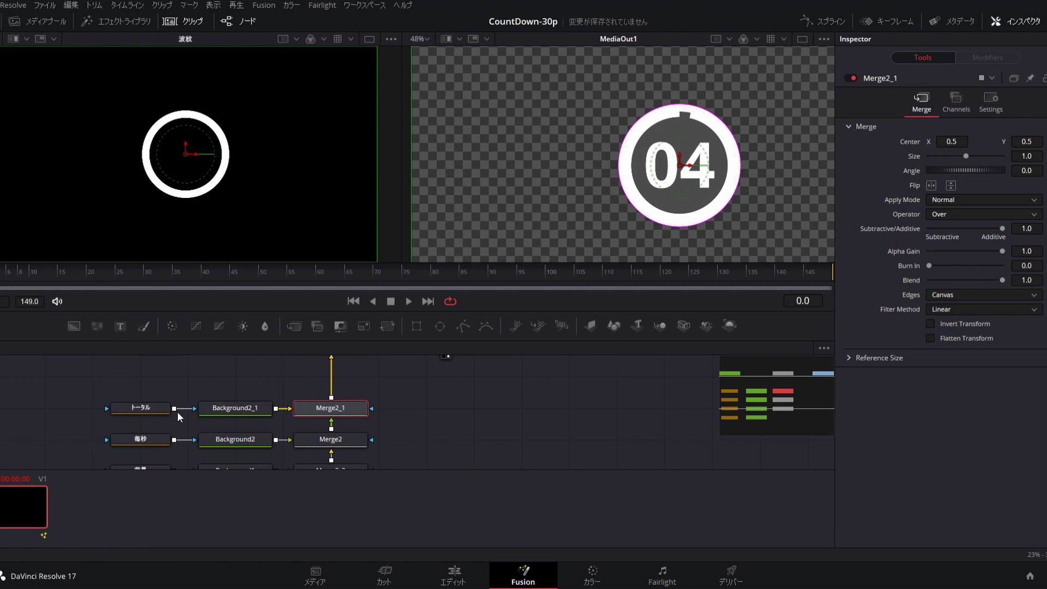
{"action": "left_click", "coordinate": [147, 412]}
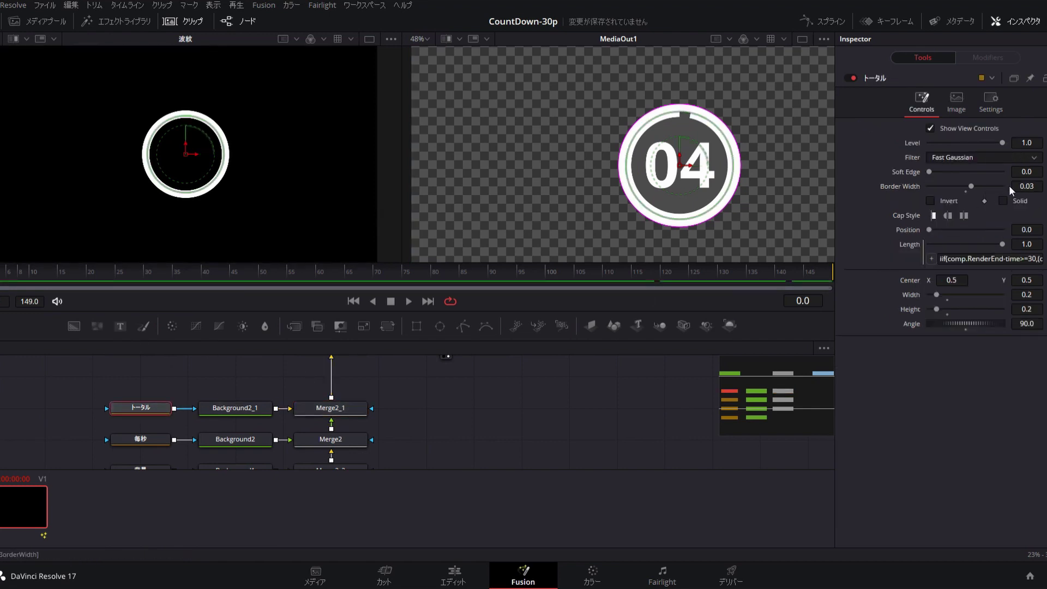
- Set the トータル mask Width and Height to 0.22, check the countdown's end, and return to Edit
{"action": "left_click", "coordinate": [1039, 295]}
{"action": "type", "text": "2"}
{"action": "key", "text": "Tab"}
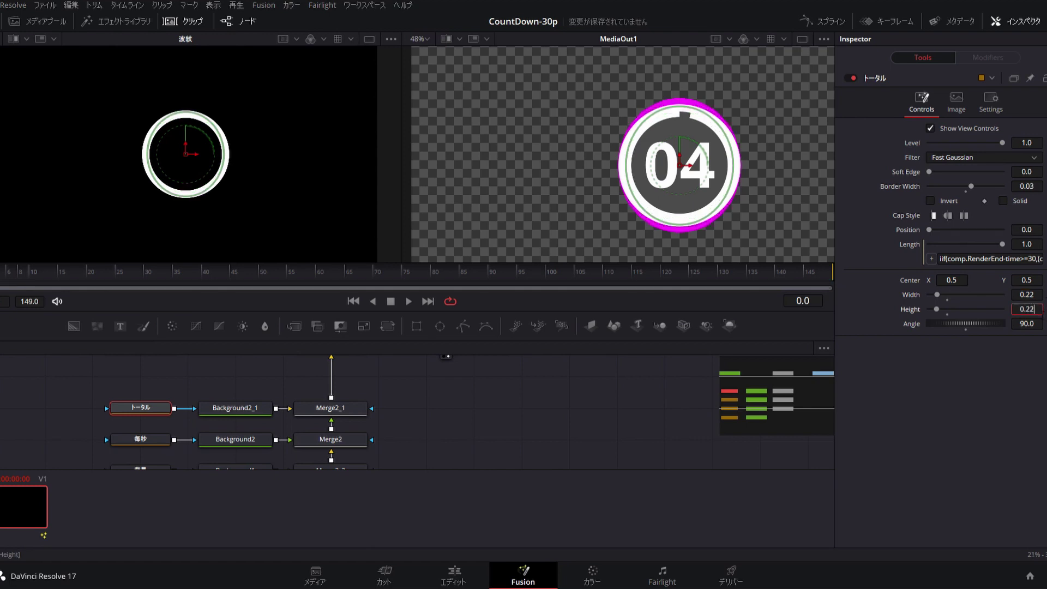
{"action": "key", "text": "Tab"}
{"action": "mouse_move", "coordinate": [3, 271]}
{"action": "left_mouse_down"}
{"action": "mouse_move", "coordinate": [399, 241]}
{"action": "mouse_move", "coordinate": [711, 243]}
{"action": "left_mouse_up"}
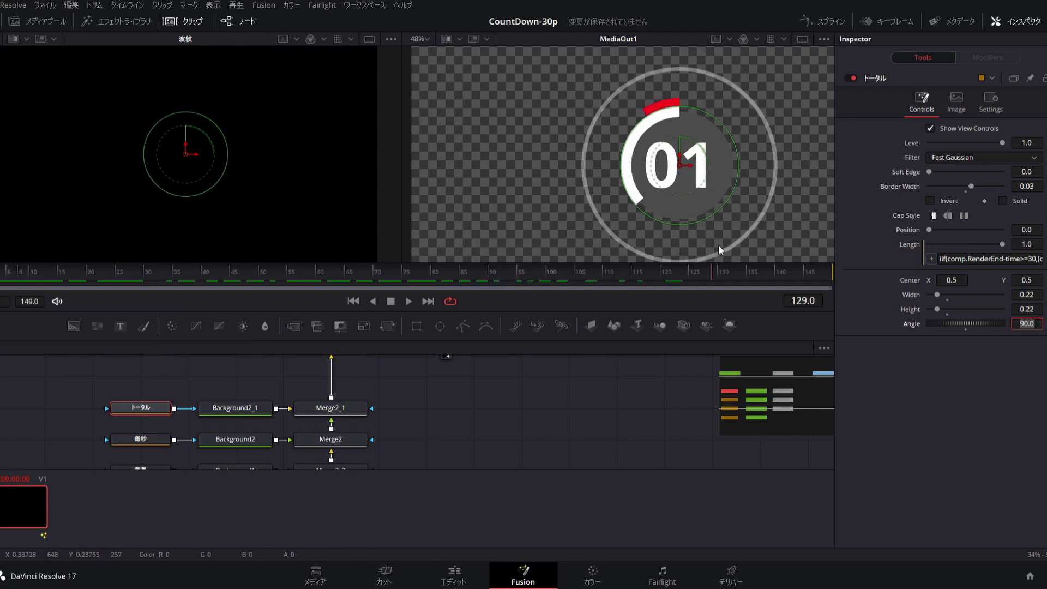
{"action": "mouse_move", "coordinate": [711, 243]}
{"action": "left_mouse_down"}
{"action": "mouse_move", "coordinate": [712, 258]}
{"action": "mouse_move", "coordinate": [832, 256]}
{"action": "left_mouse_up"}
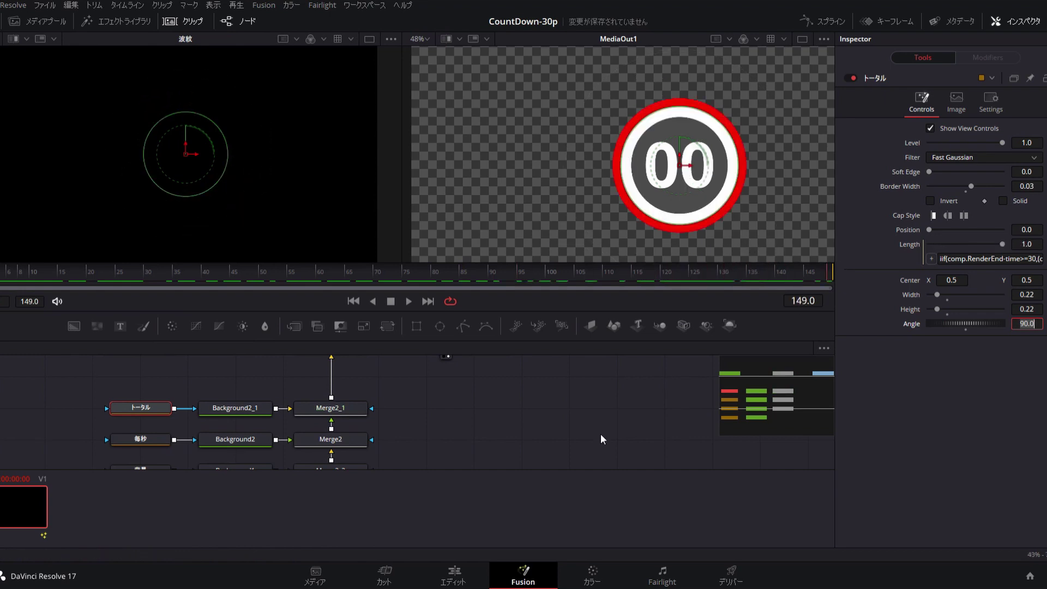
{"action": "left_click", "coordinate": [453, 575]}
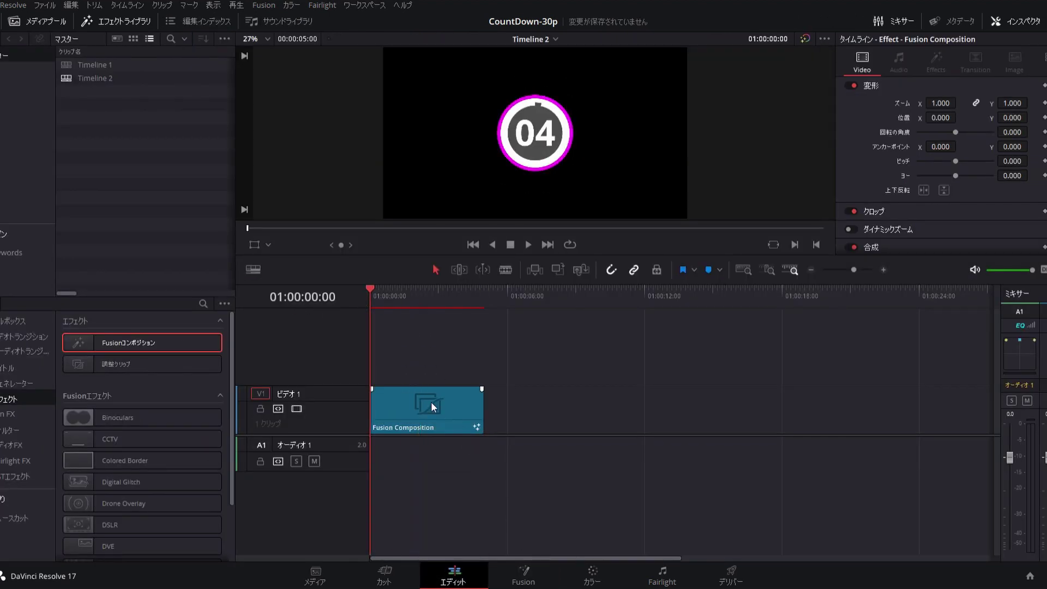
- Extend the Fusion Composition clip's start back to 01:00:00:00 and scrub the lengthened countdown
{"action": "left_click_drag", "start_coordinate": [406, 407], "coordinate": [446, 405]}
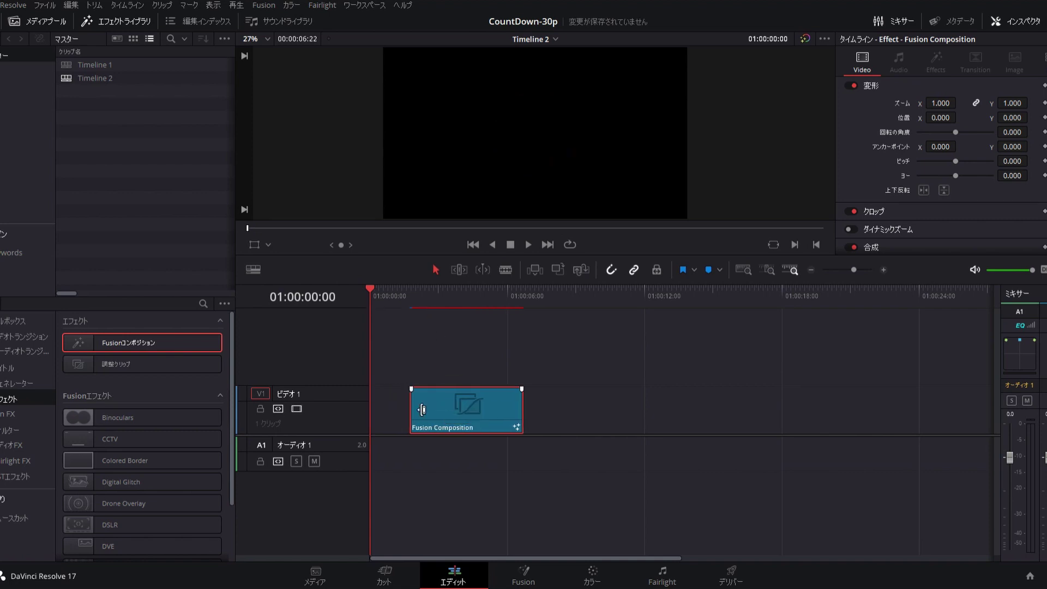
{"action": "left_click_drag", "start_coordinate": [421, 409], "coordinate": [381, 409]}
{"action": "left_click", "coordinate": [482, 305]}
{"action": "left_click_drag", "start_coordinate": [483, 302], "coordinate": [374, 296]}
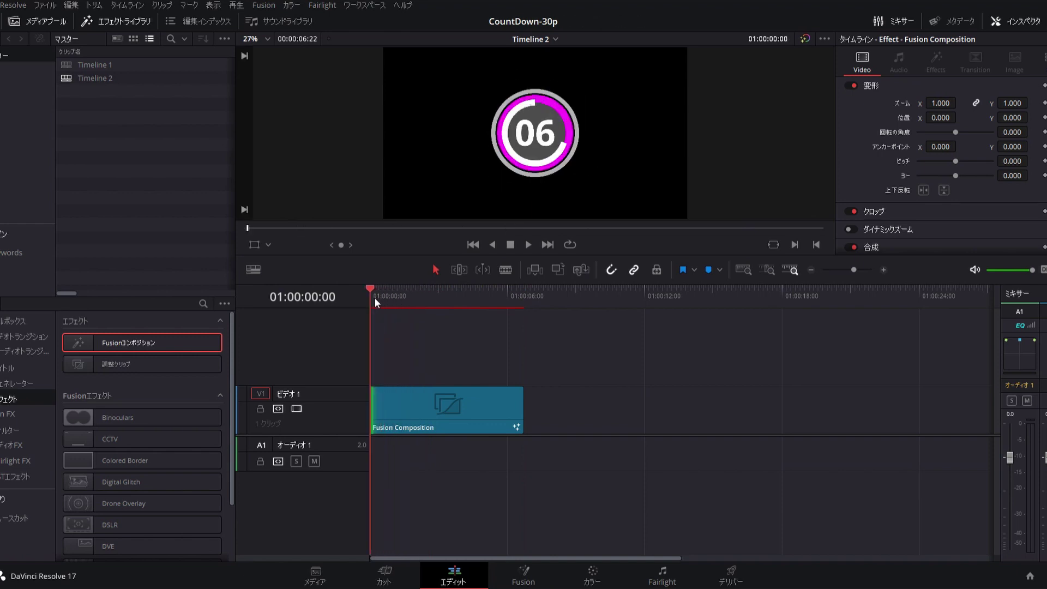
{"action": "left_click_drag", "start_coordinate": [475, 413], "coordinate": [668, 413]}
{"action": "left_click_drag", "start_coordinate": [566, 409], "coordinate": [372, 409]}
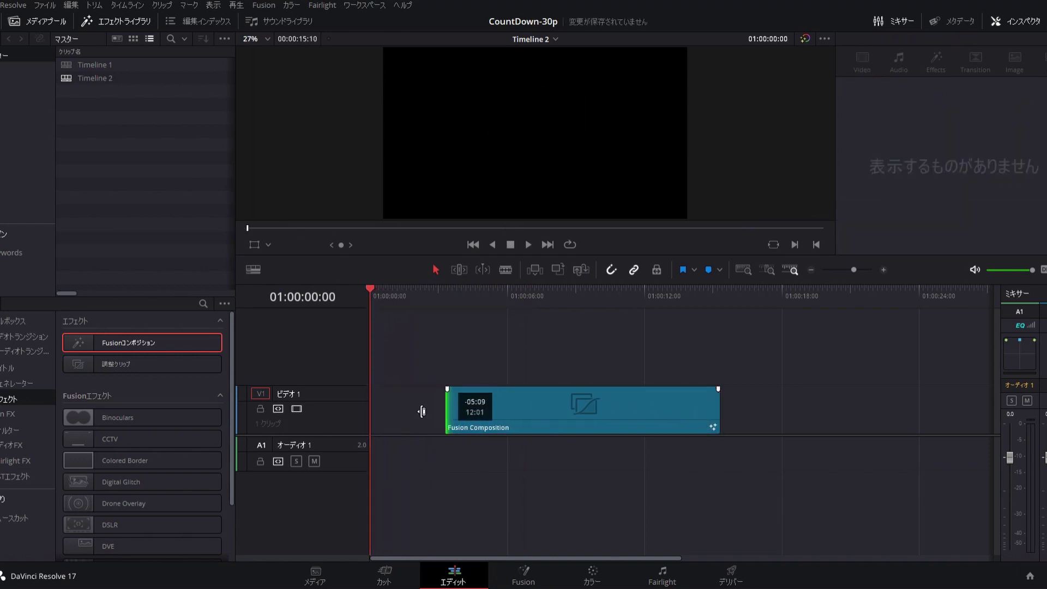
{"action": "left_click", "coordinate": [403, 299]}
{"action": "mouse_move", "coordinate": [404, 298]}
{"action": "left_mouse_down"}
{"action": "mouse_move", "coordinate": [358, 296]}
{"action": "mouse_move", "coordinate": [702, 289]}
{"action": "left_mouse_up"}
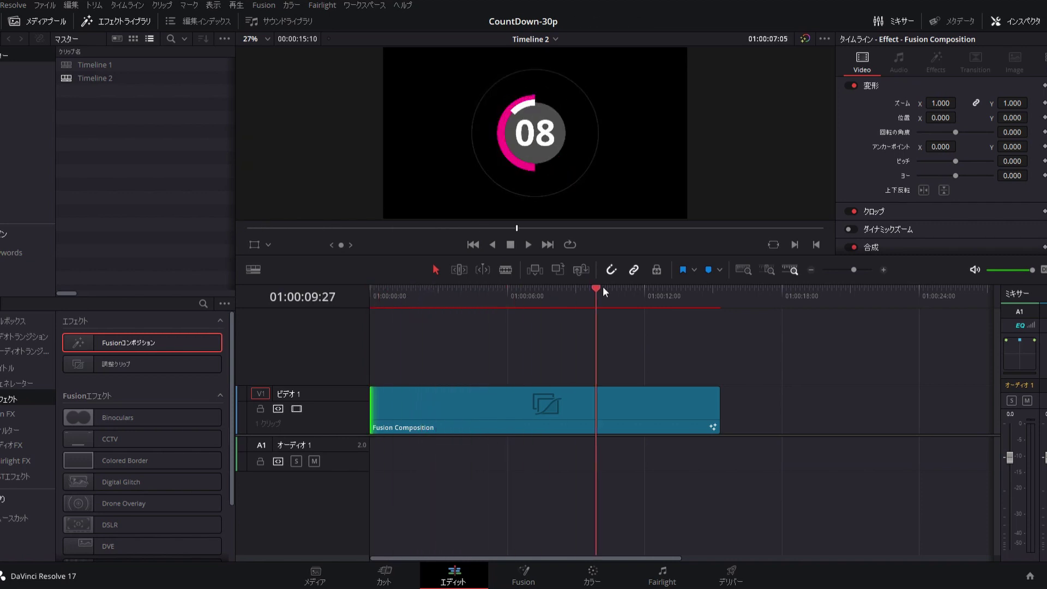
{"action": "mouse_move", "coordinate": [702, 289]}
{"action": "left_mouse_down"}
{"action": "mouse_move", "coordinate": [382, 290]}
{"action": "mouse_move", "coordinate": [709, 299]}
{"action": "left_mouse_up"}
{"action": "left_click_drag", "start_coordinate": [546, 298], "coordinate": [368, 294]}
- Scale the clip to zoom 0.430 and position it lower-left at X -799, Y -370
{"action": "left_click", "coordinate": [486, 410]}
{"action": "mouse_move", "coordinate": [951, 107]}
{"action": "left_mouse_down"}
{"action": "mouse_move", "coordinate": [927, 104]}
{"action": "mouse_move", "coordinate": [959, 117]}
{"action": "mouse_move", "coordinate": [927, 118]}
{"action": "left_mouse_up"}
{"action": "left_click_drag", "start_coordinate": [1012, 117], "coordinate": [945, 122]}
{"action": "key", "text": "space"}
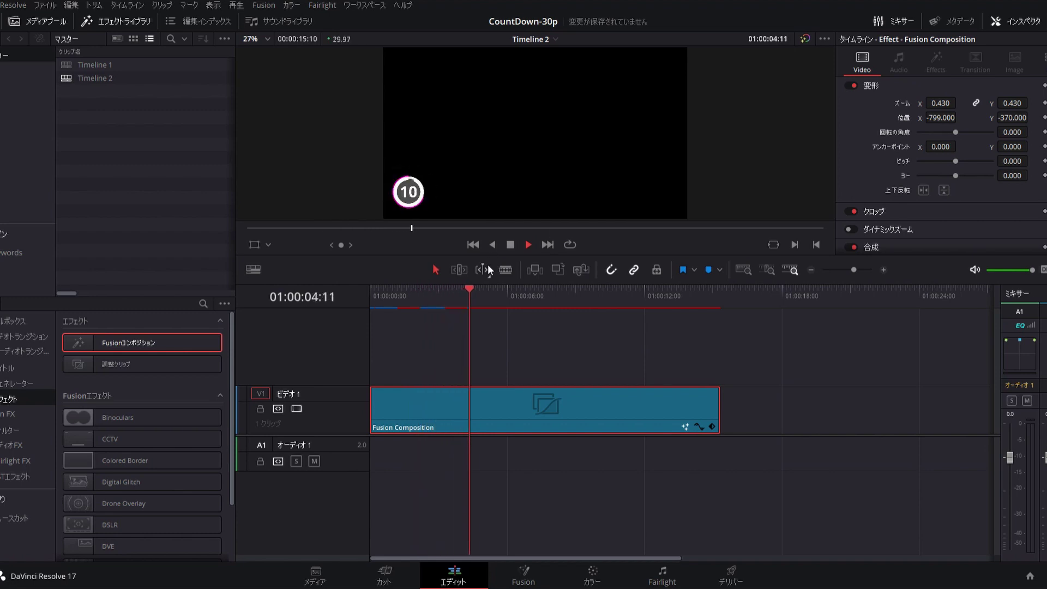
- Stop playback of the countdown at 01:00:09:29 and save the project
{"action": "left_click", "coordinate": [487, 334]}
{"action": "key", "text": "space"}
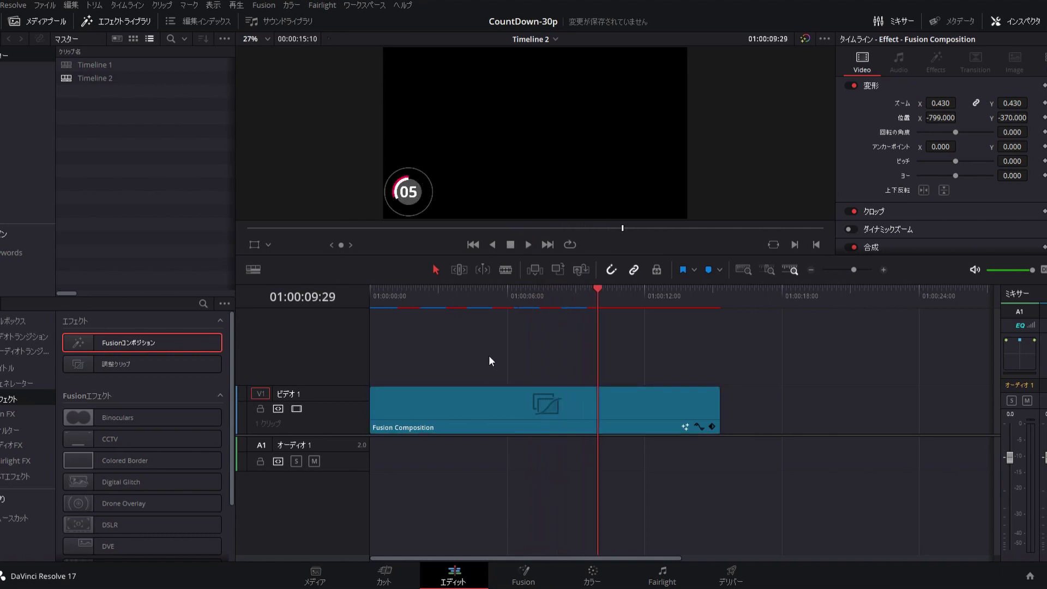
{"action": "key", "text": "ctrl+s"}
- Add the 30fps-CountDown generator after the first clip on V1 and play it through
{"action": "left_click", "coordinate": [16, 384]}
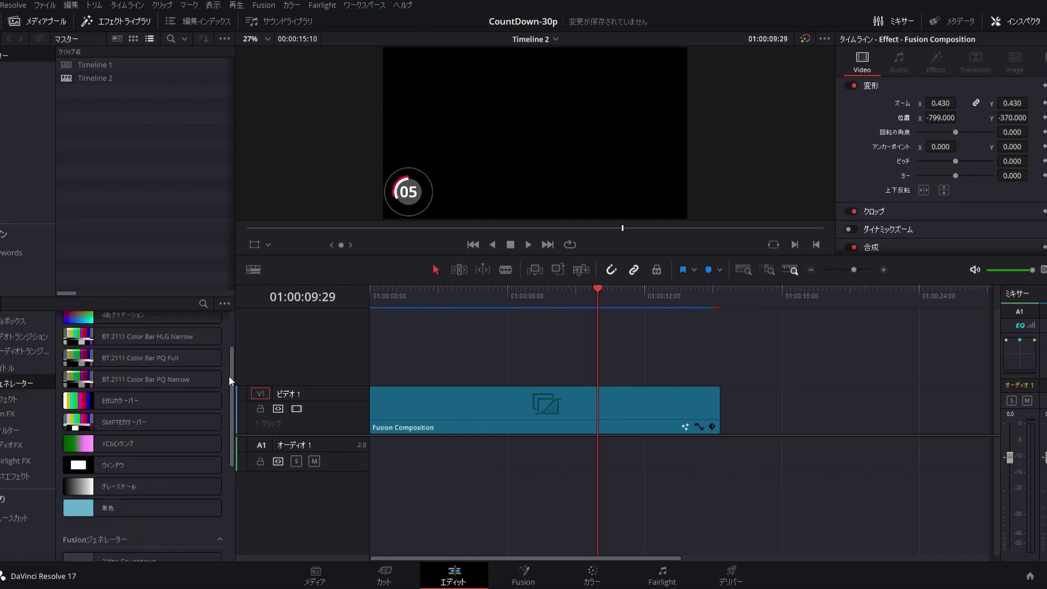
{"action": "left_click_drag", "start_coordinate": [231, 381], "coordinate": [234, 477]}
{"action": "mouse_move", "coordinate": [104, 386]}
{"action": "left_mouse_down"}
{"action": "mouse_move", "coordinate": [502, 359]}
{"action": "mouse_move", "coordinate": [267, 380]}
{"action": "left_mouse_up"}
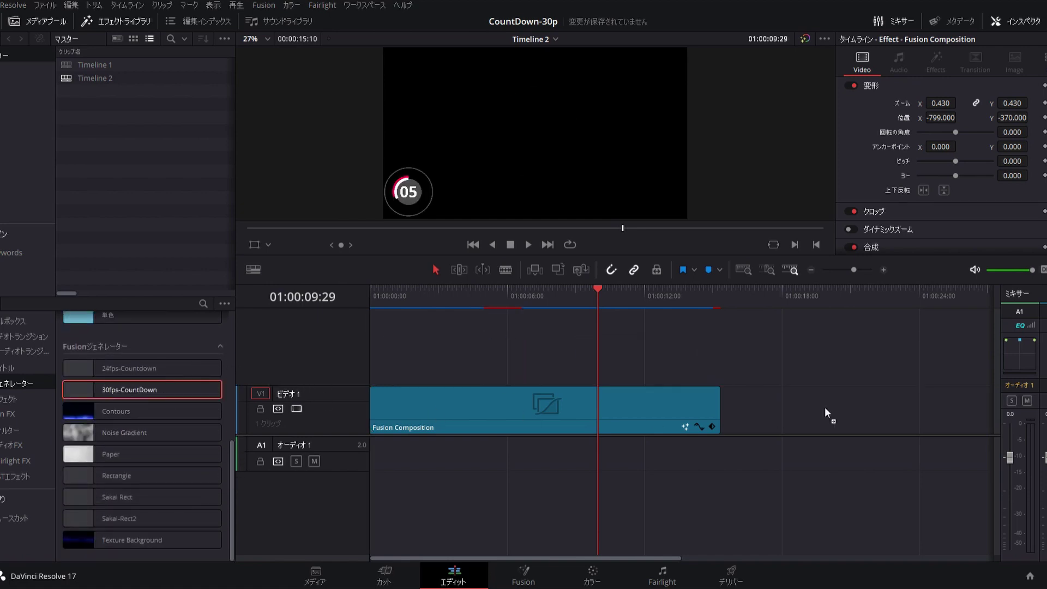
{"action": "left_click_drag", "start_coordinate": [773, 417], "coordinate": [795, 394]}
{"action": "left_click", "coordinate": [754, 303]}
{"action": "key", "text": "space"}
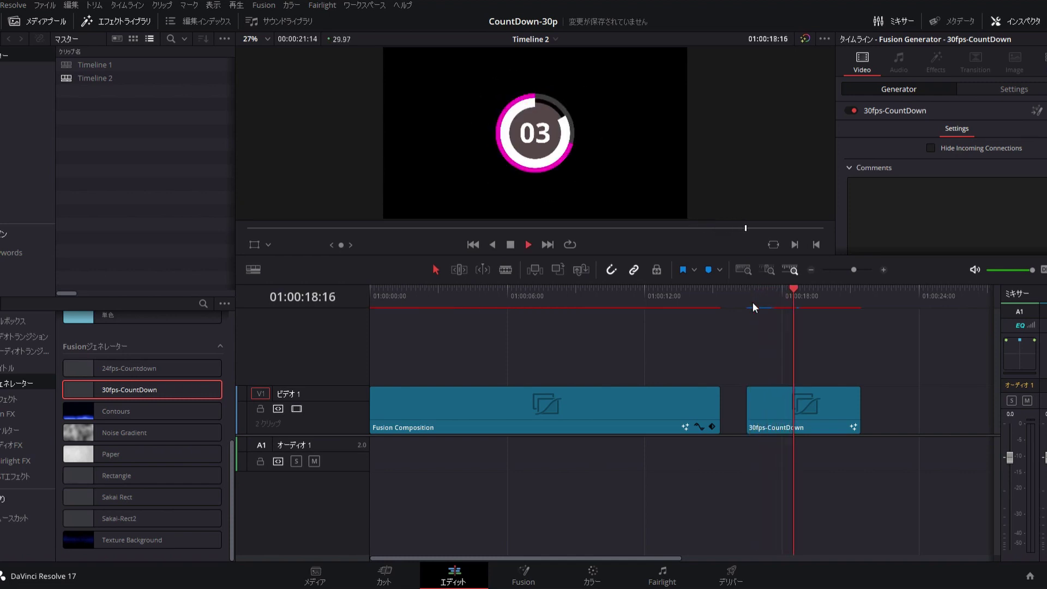
{"action": "key", "text": "space"}
- Delete the trial 30fps-CountDown clip and scrub the original countdown from the start down to 00
{"action": "left_click", "coordinate": [777, 409]}
{"action": "key", "text": "BackSpace"}
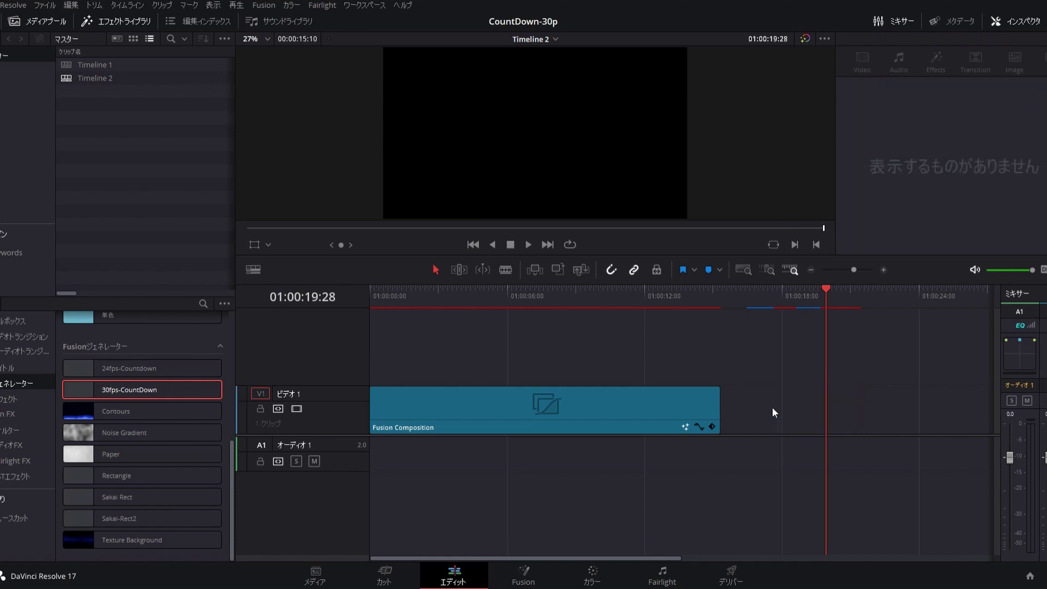
{"action": "key", "text": "Home"}
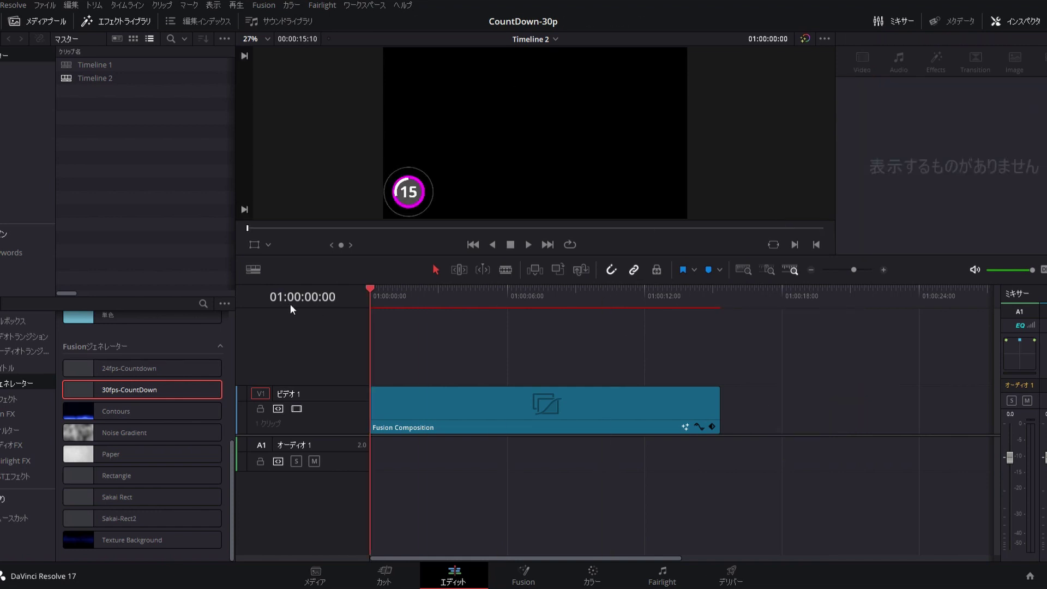
{"action": "left_click_drag", "start_coordinate": [371, 298], "coordinate": [522, 294]}
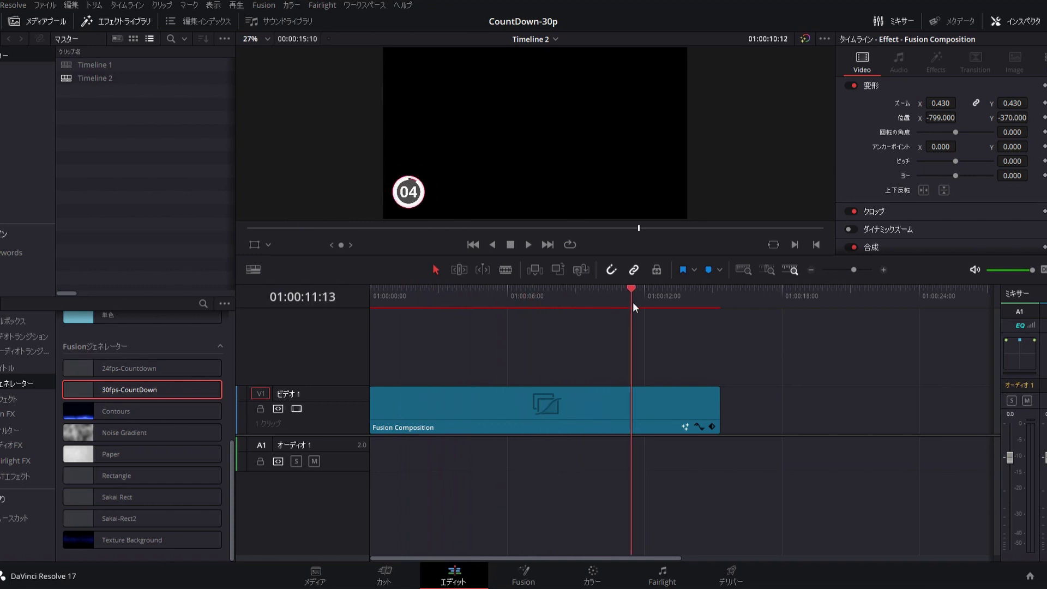
{"action": "left_click_drag", "start_coordinate": [521, 295], "coordinate": [701, 308]}
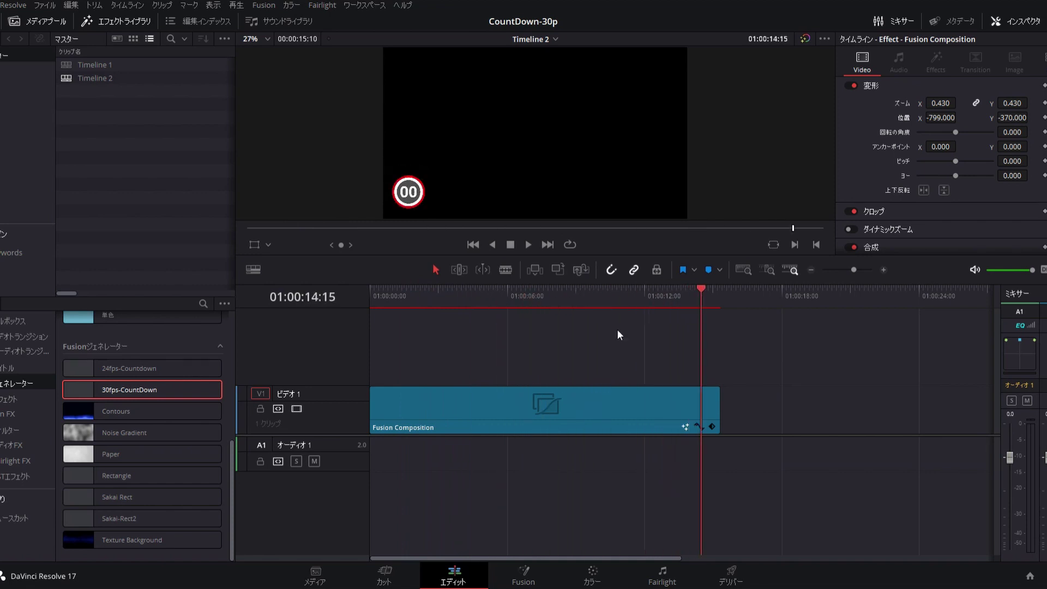